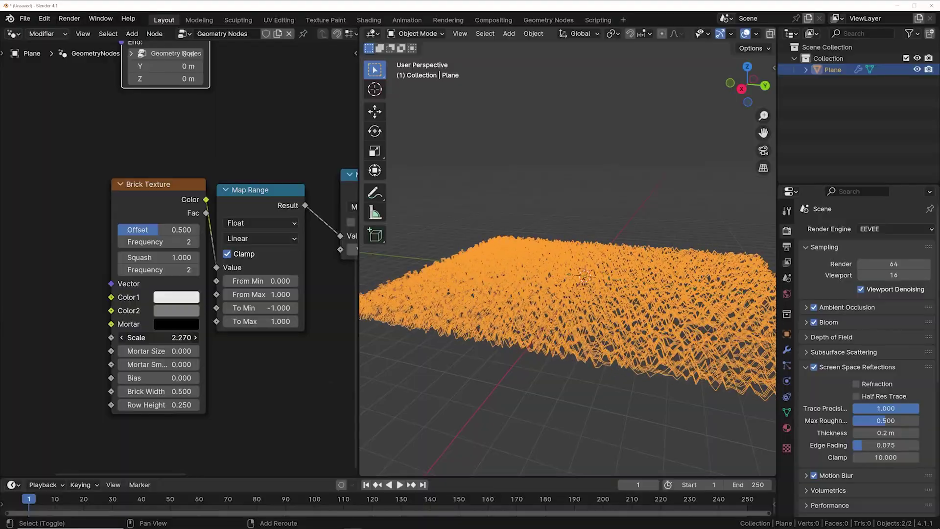
Lower the Scale value of the Brick Texture node.
left_click_drag(158, 337, 59, 337)
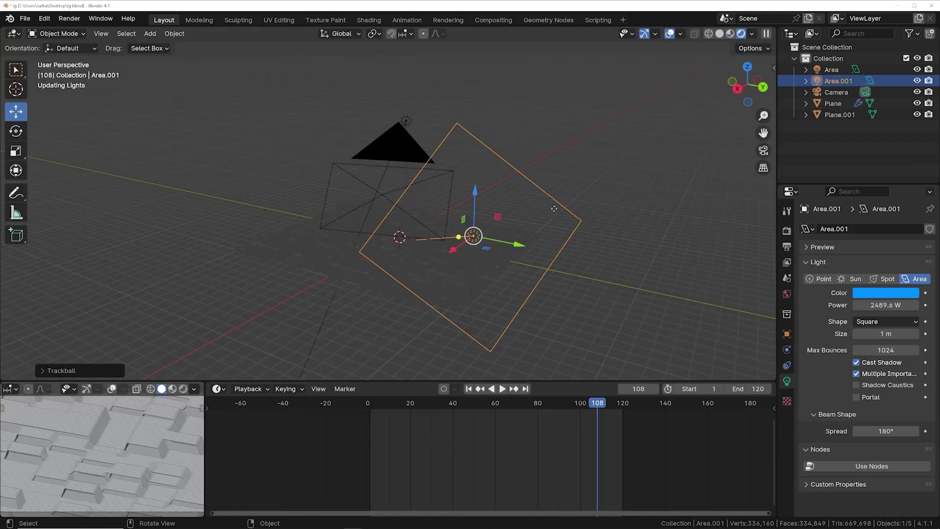
Look through the scene camera and hide the viewport's overlays and gizmos.
key("KP_0")
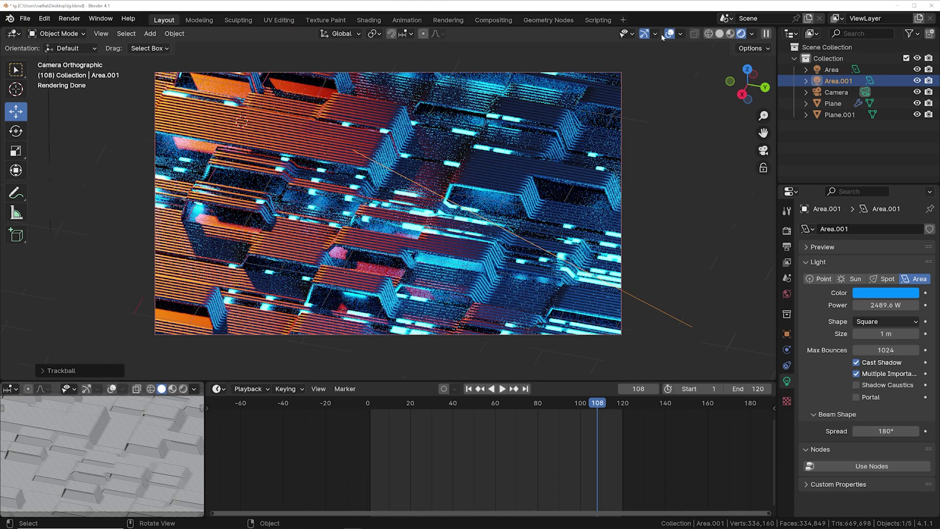
left_click(669, 34)
left_click(644, 34)
scroll(530, 189, "up", 1)
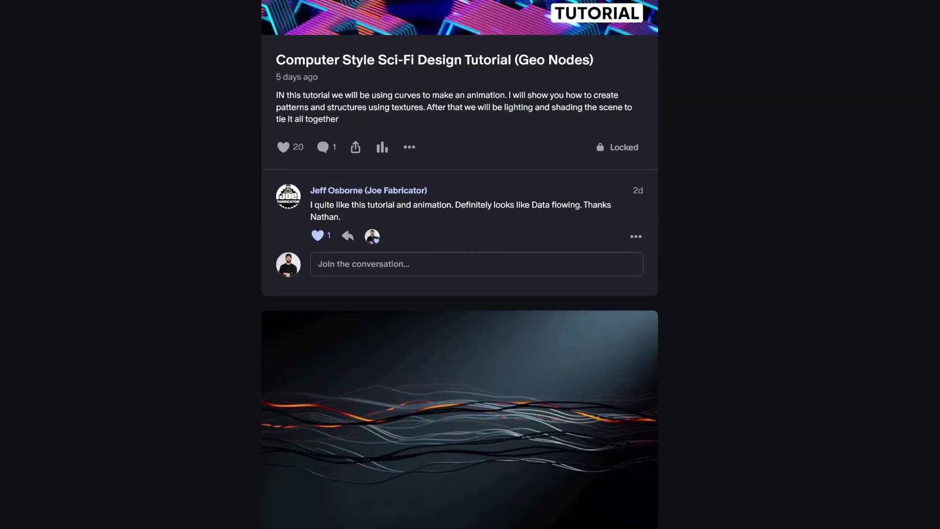
Switch to the web page with tutorial posts and browse back up through them.
scroll(459, 264, "up", 7)
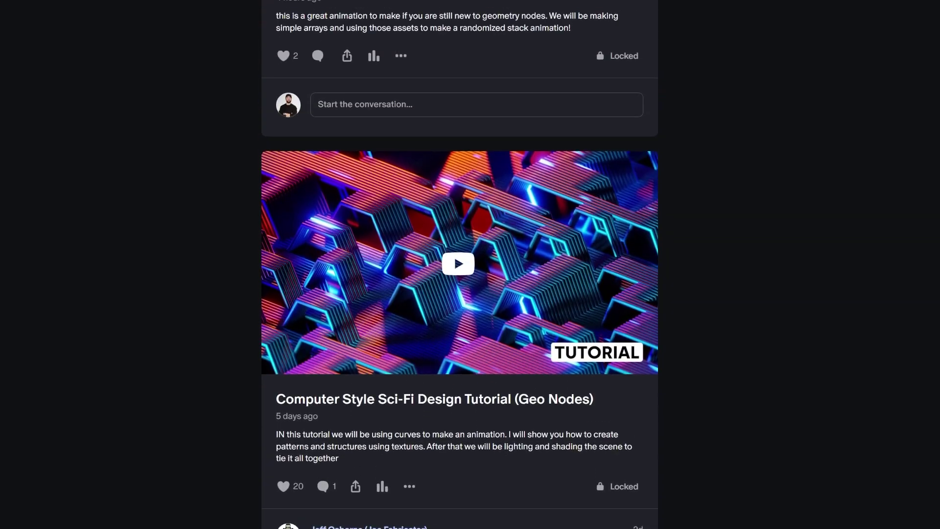
scroll(460, 264, "up", 8)
scroll(460, 264, "up", 11)
scroll(460, 264, "up", 8)
scroll(460, 265, "up", 4)
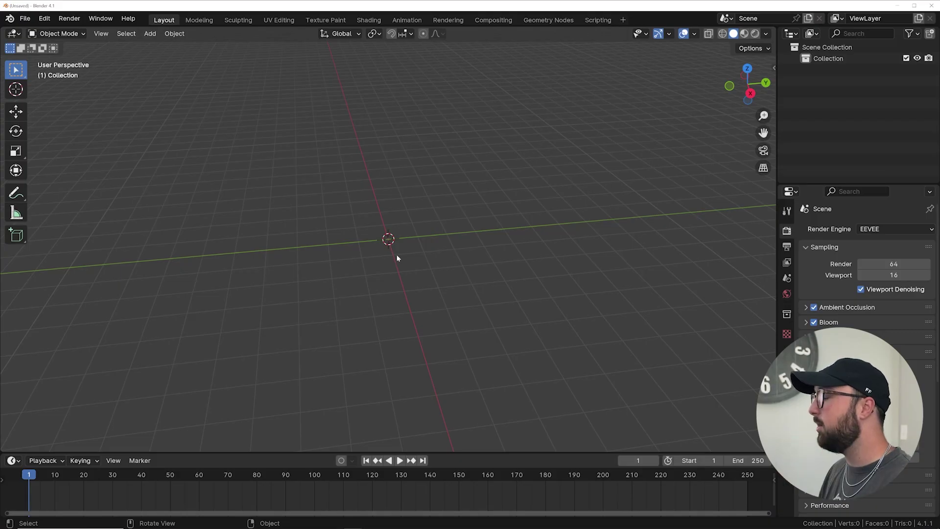
Shrink the timeline's height and split the 3D viewport into two side-by-side areas.
left_click_drag(247, 451, 247, 475)
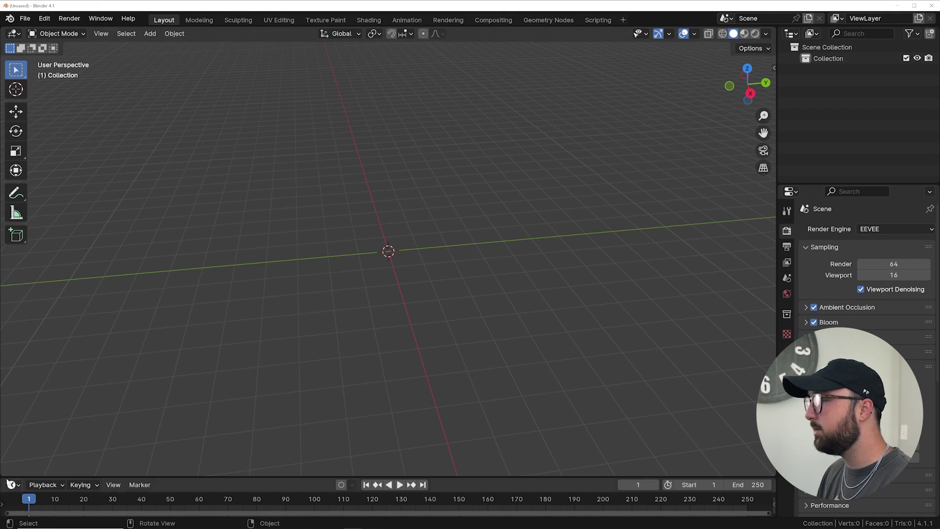
left_click_drag(3, 475, 395, 274)
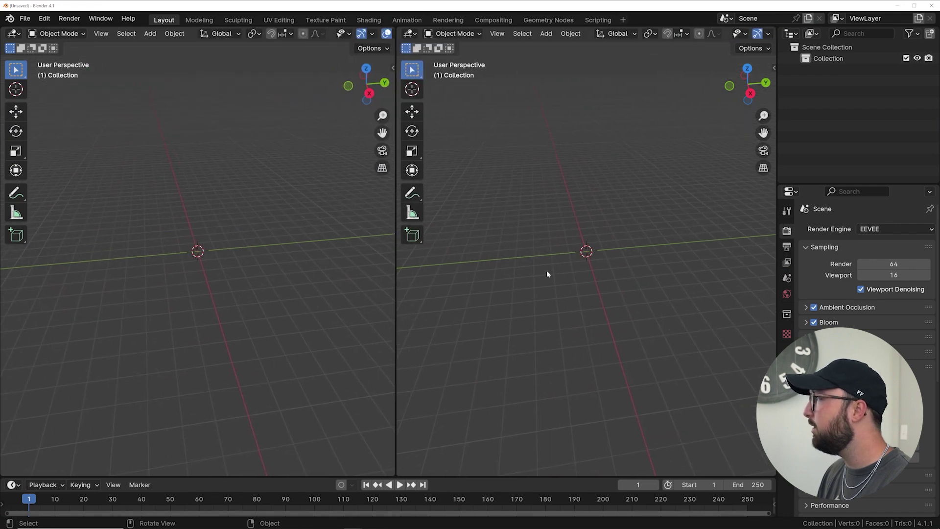
Add a plane mesh to the empty scene and bring it into close view.
key("shift+a")
mouse_move(550, 256)
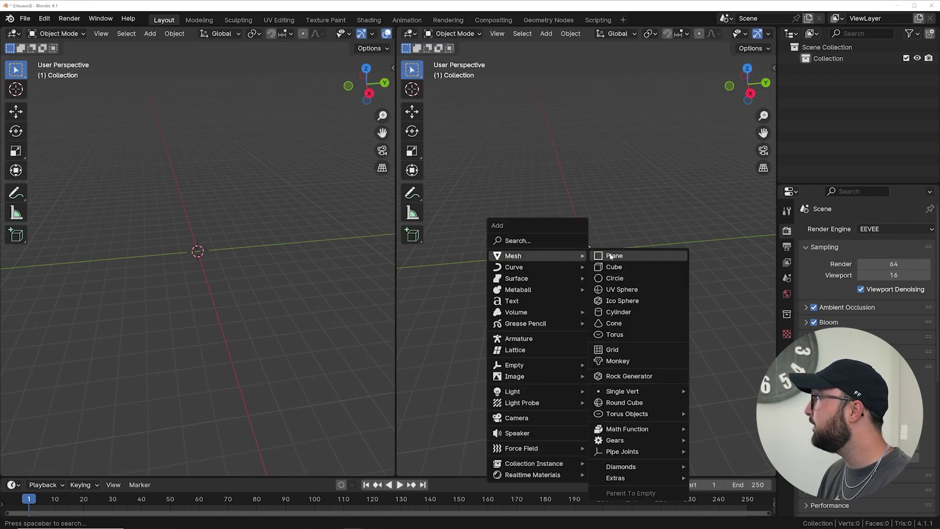
left_click(617, 255)
scroll(550, 322, "up", 8)
middle_click_drag(536, 321, 566, 347)
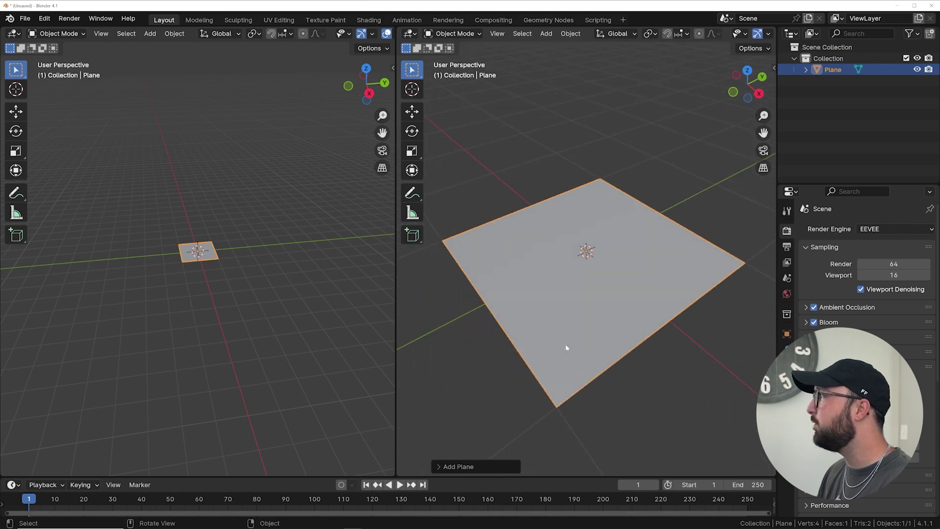
Change one viewport to a Geometry Node Editor with its sidebar hidden and create a new node tree for the plane.
left_click(13, 33)
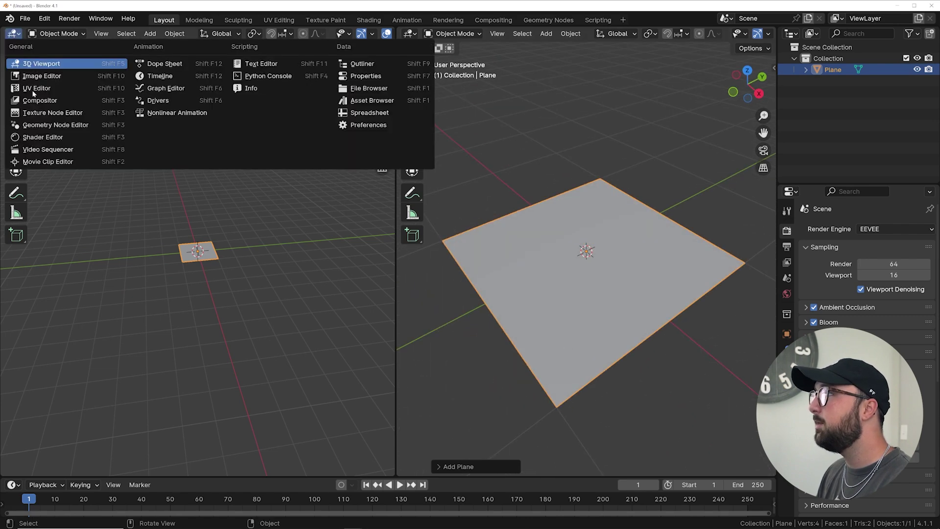
left_click(39, 125)
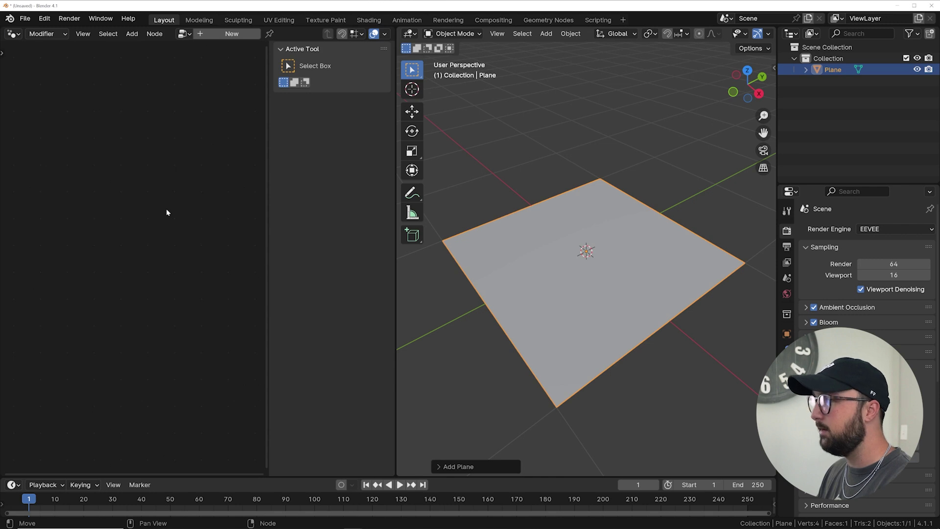
left_click_drag(270, 191, 491, 205)
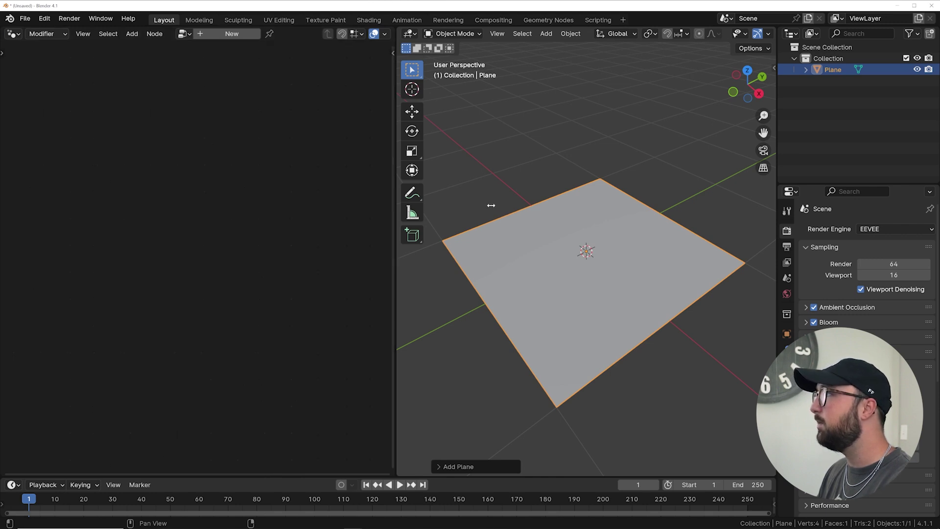
left_click(252, 34)
Add a Mesh Line node and feed its Mesh output into the Group Output in place of the Group Input.
scroll(261, 233, "up", 4)
key("shift+a")
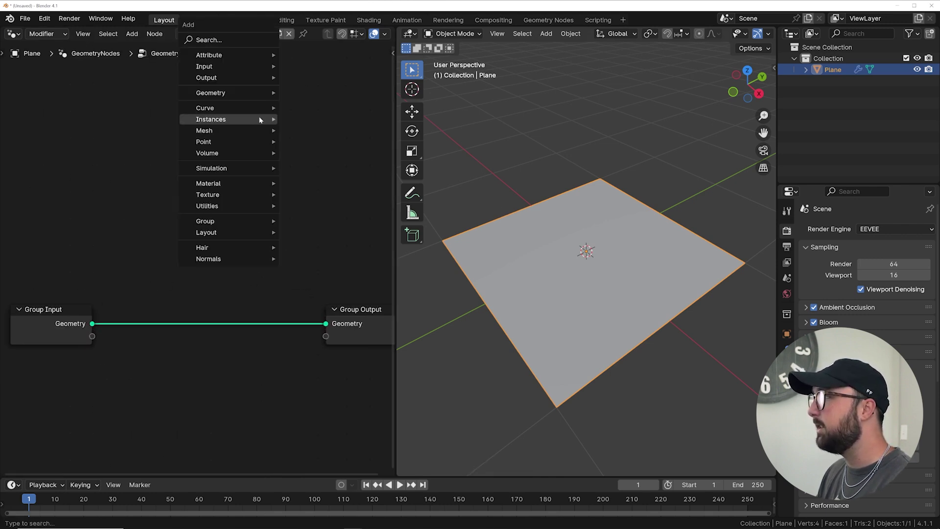
left_click(210, 40)
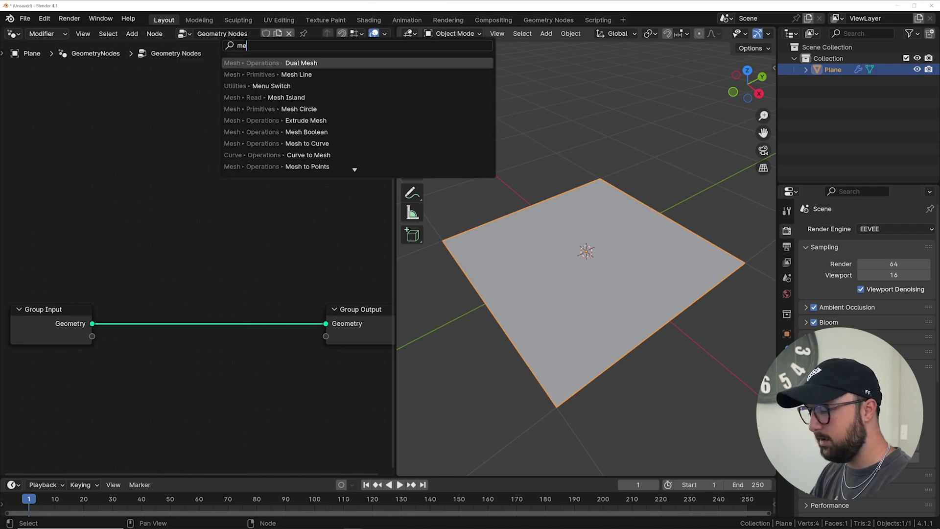
left_click(361, 75)
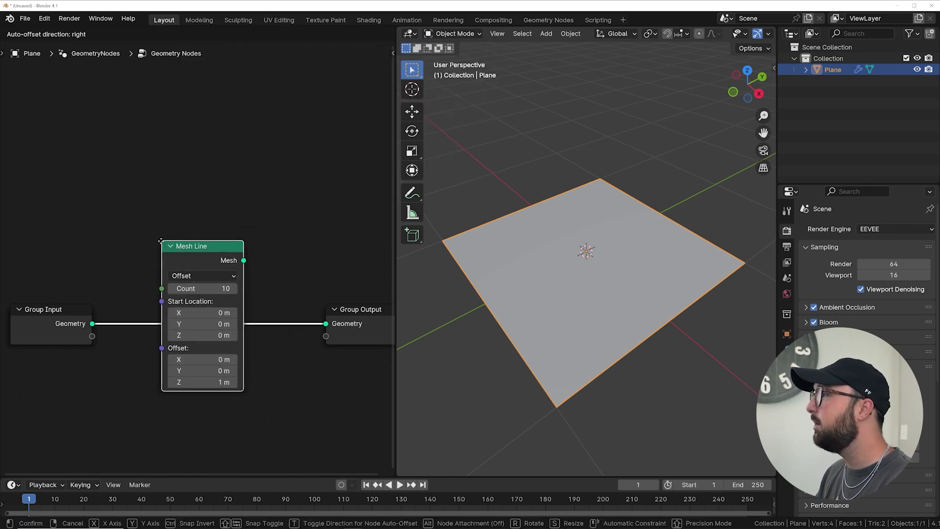
left_click(161, 241)
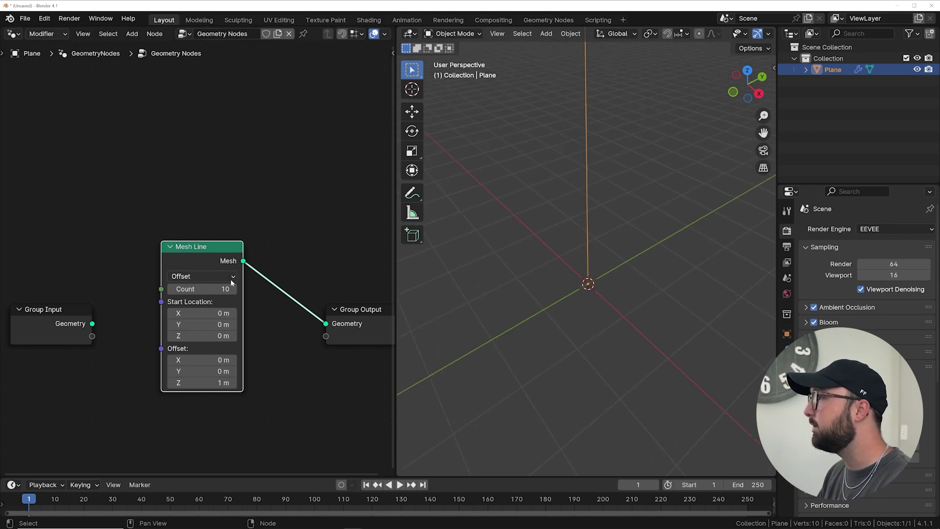
Insert a Transform Geometry node between Mesh Line and Group Output and set its Y rotation to 90°.
key("shift+a")
left_click(202, 192)
type("tran")
key("Return")
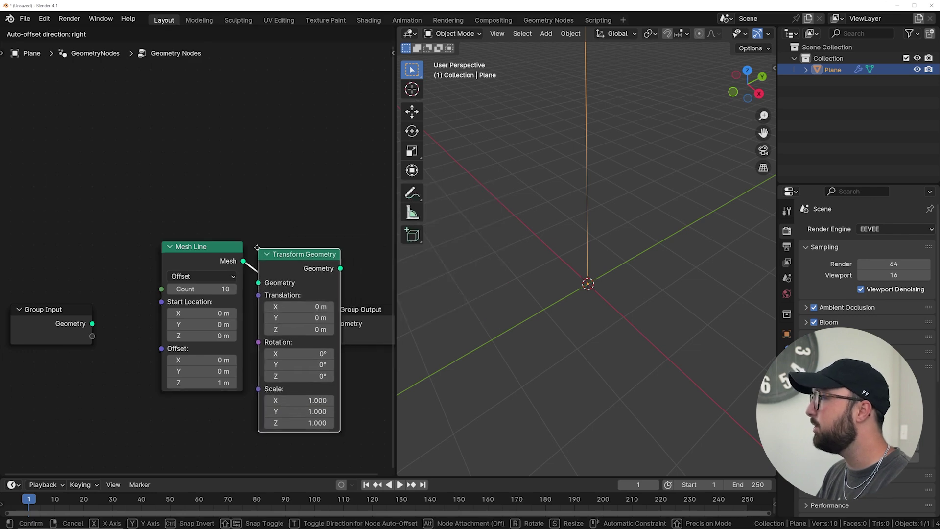
left_click(259, 238)
middle_click_drag(204, 252, 140, 215)
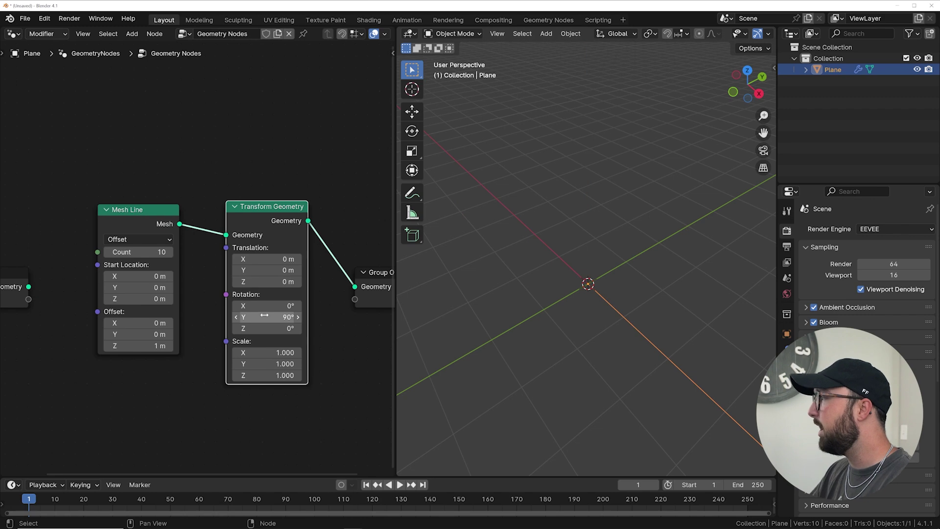
Move the Mesh Line and Transform Geometry nodes close together, leaving free space before the Group Output.
scroll(161, 259, "up", 2)
middle_click_drag(160, 260, 108, 260)
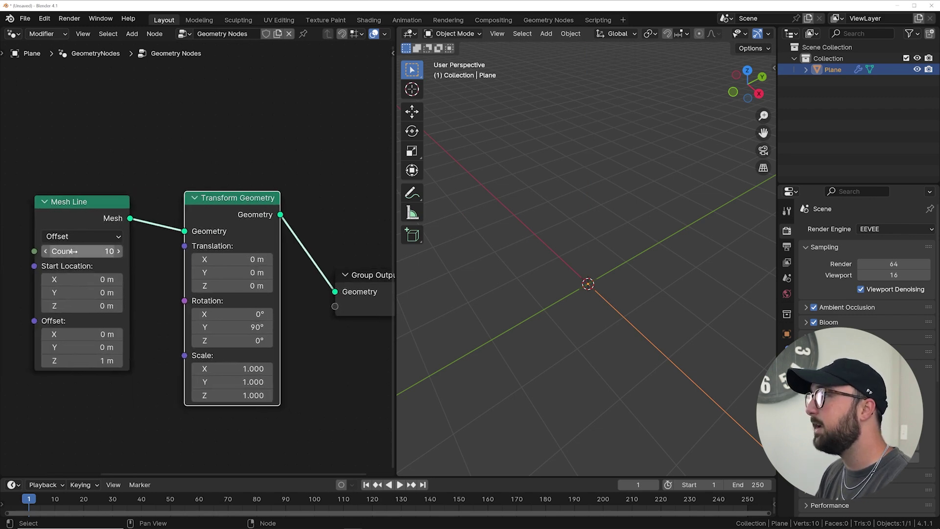
mouse_move(89, 211)
left_mouse_down()
mouse_move(92, 182)
mouse_move(81, 206)
left_mouse_up()
left_click_drag(209, 200, 158, 200)
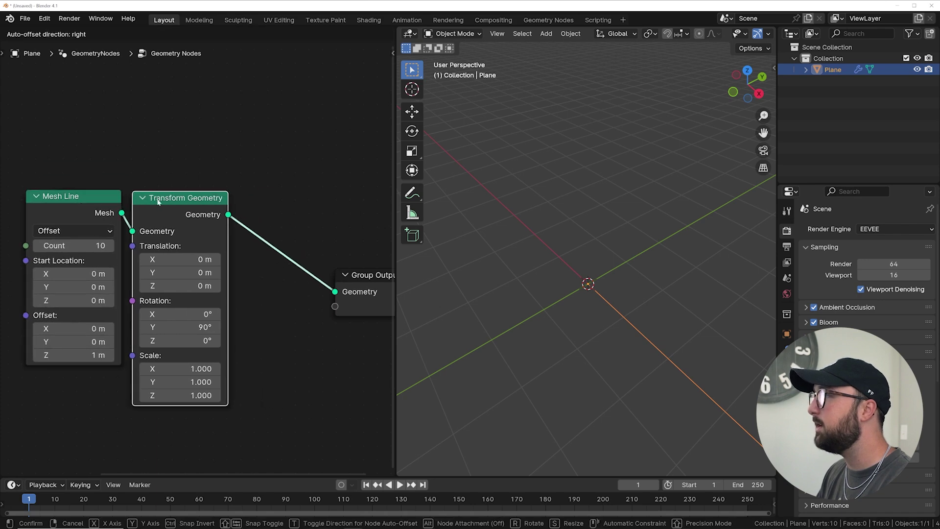
Insert an Instance on Points node between Transform Geometry and Group Output, with the transformed line as its points.
key("shift+a")
left_click(267, 148)
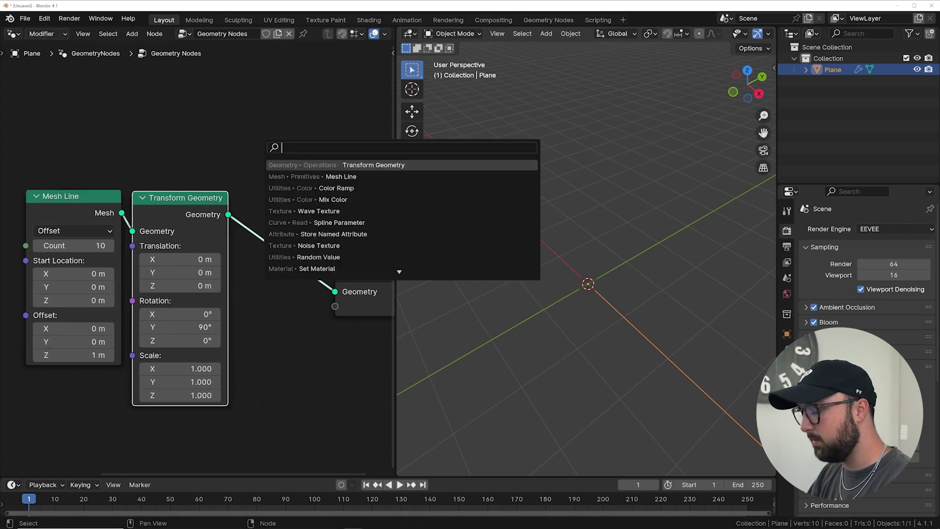
key("Down")
key("Down")
key("Down")
key("Down")
key("Down")
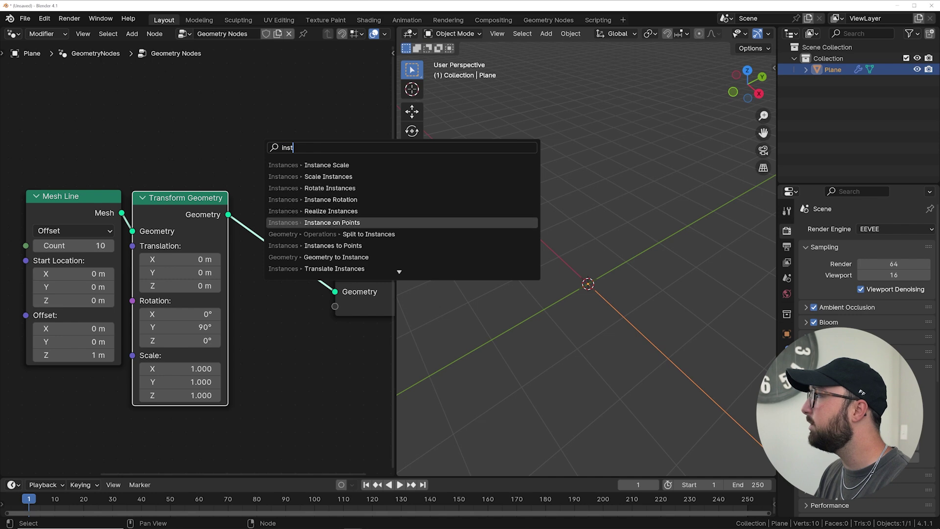
key("Return")
left_click(278, 113)
Add a Quadratic Bézier node below Transform Geometry and connect its Curve output to the Instance input of Instance on Points.
key("shift+a")
type("quad")
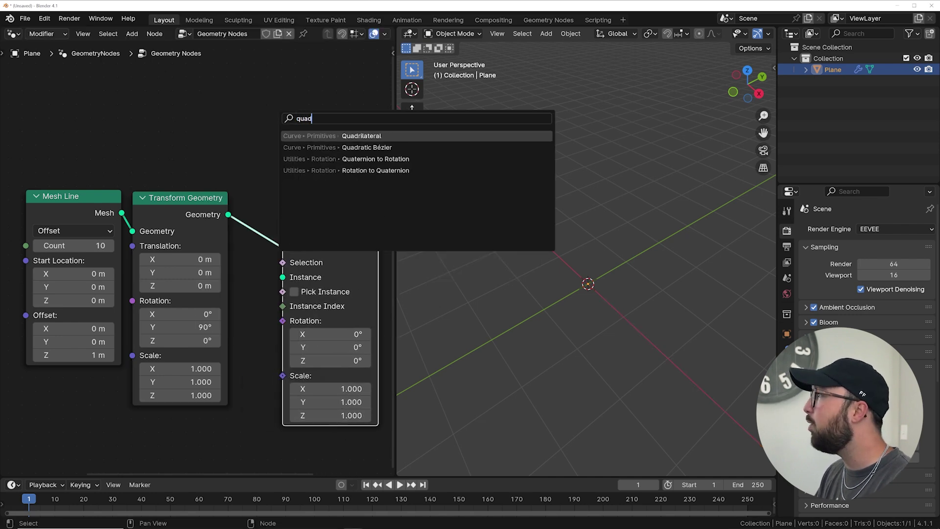
left_click(360, 147)
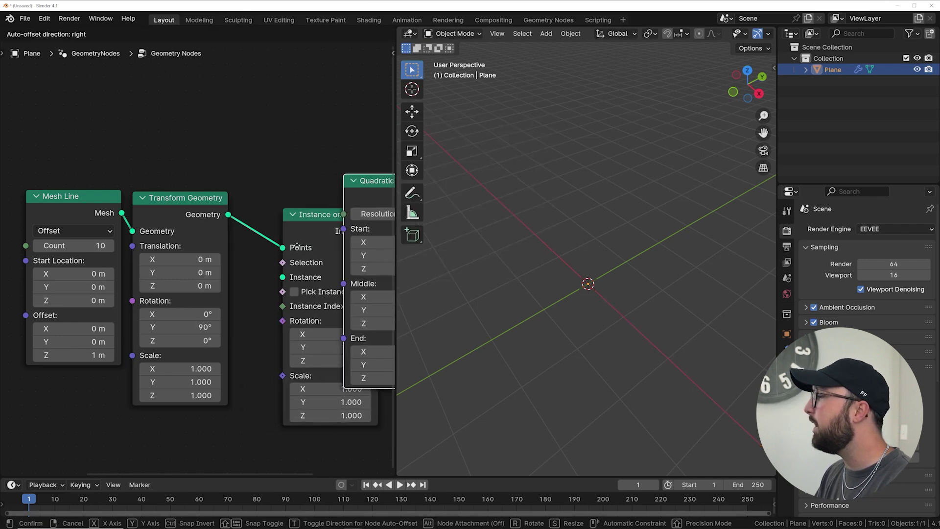
left_click(142, 405)
middle_click_drag(172, 299, 176, 200)
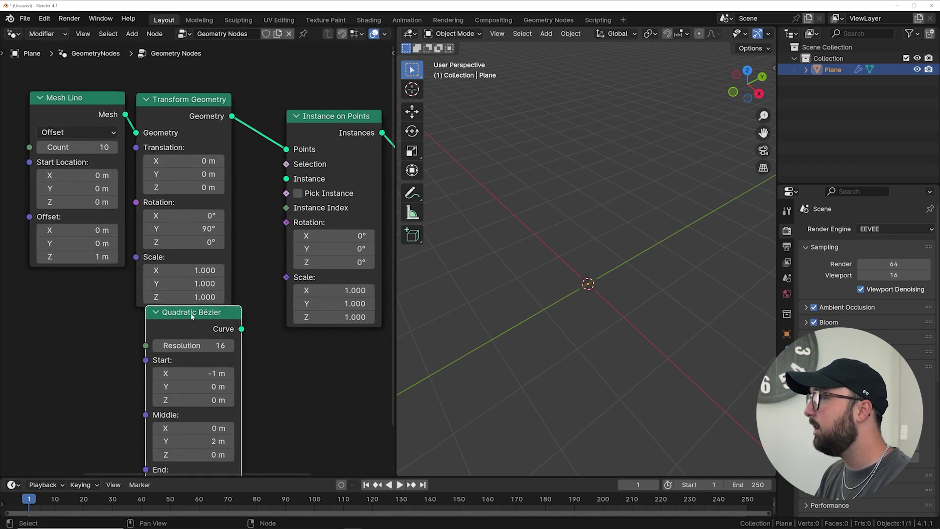
left_click_drag(191, 316, 179, 353)
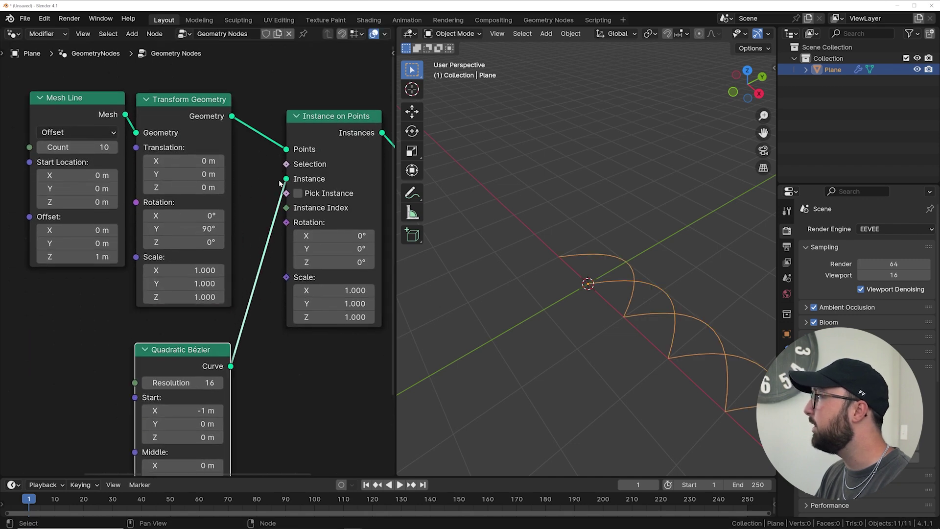
Set all Start, Middle and End coordinates of the Quadratic Bézier node to 0 m.
middle_click_drag(618, 328, 624, 329)
scroll(636, 326, "down", 5)
middle_click_drag(655, 318, 642, 303, "shift")
middle_click_drag(244, 376, 187, 228)
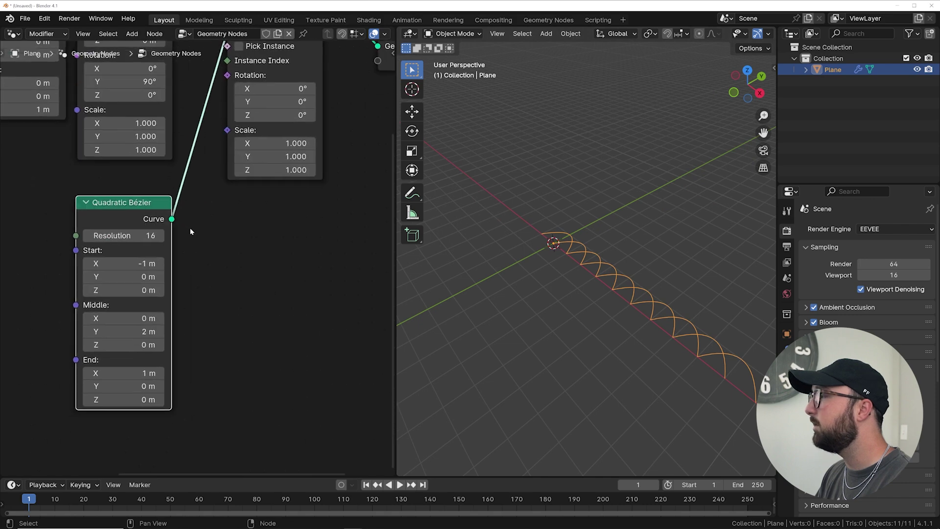
scroll(187, 228, "down", 2)
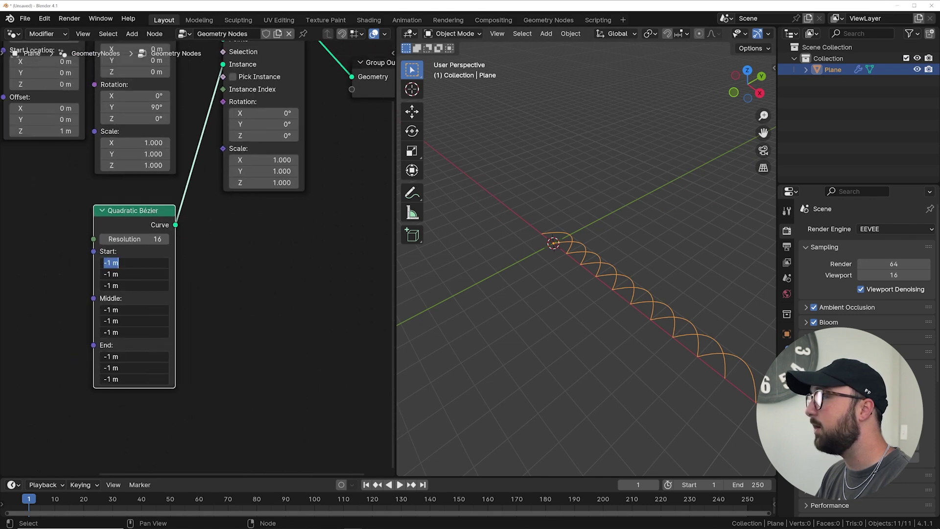
key("Return")
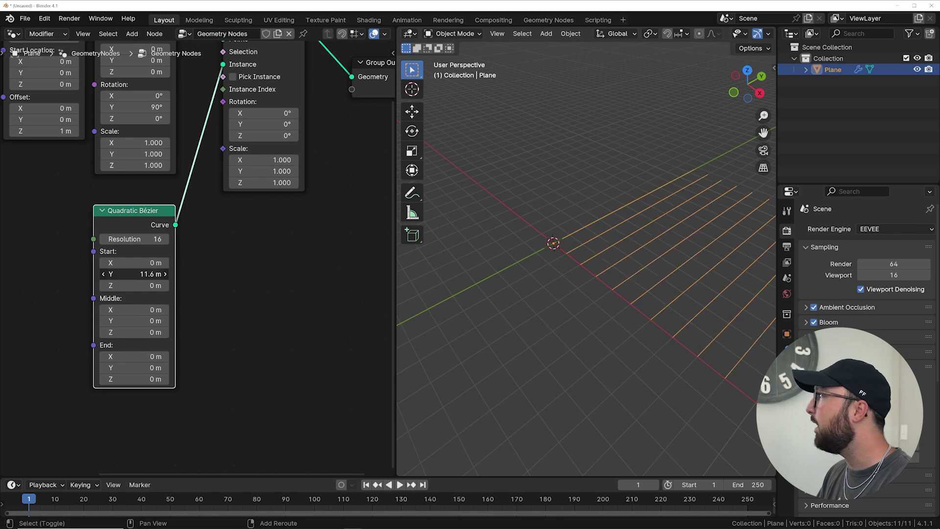
Set the Quadratic Bézier's Start Y to 21 m to stretch the instanced curves into long straight lines.
middle_click_drag(620, 298, 547, 270)
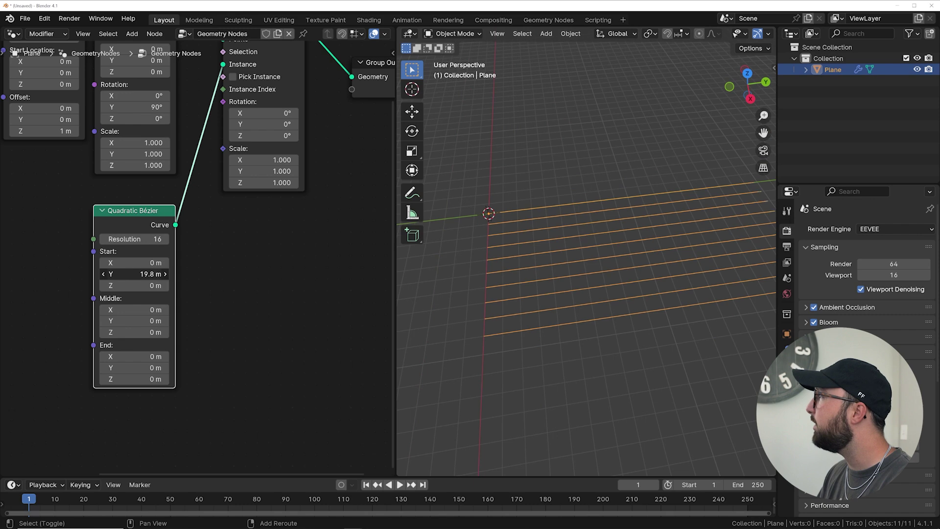
middle_click_drag(602, 235, 411, 260)
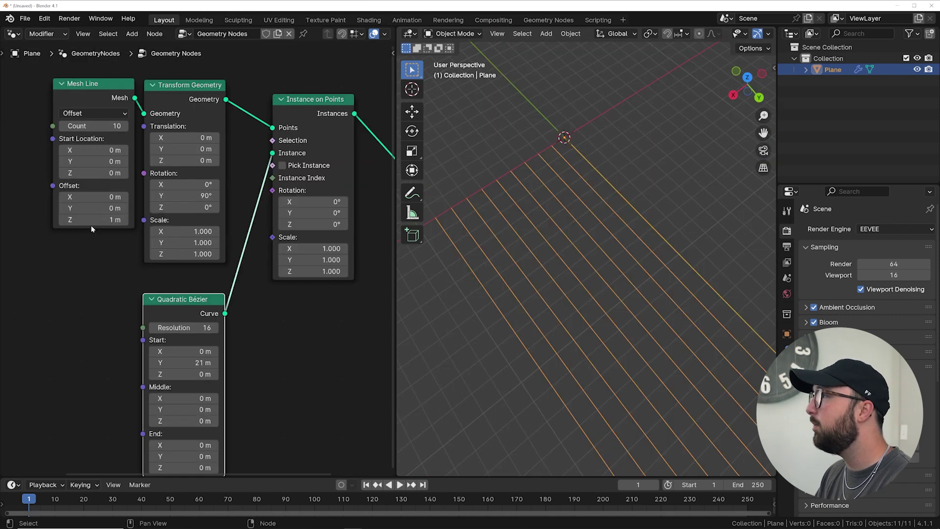
Set the Mesh Line's Z offset to 0.07 m and its count to 218 to form a dense sheet of lines.
left_click_drag(93, 219, 69, 219, "shift")
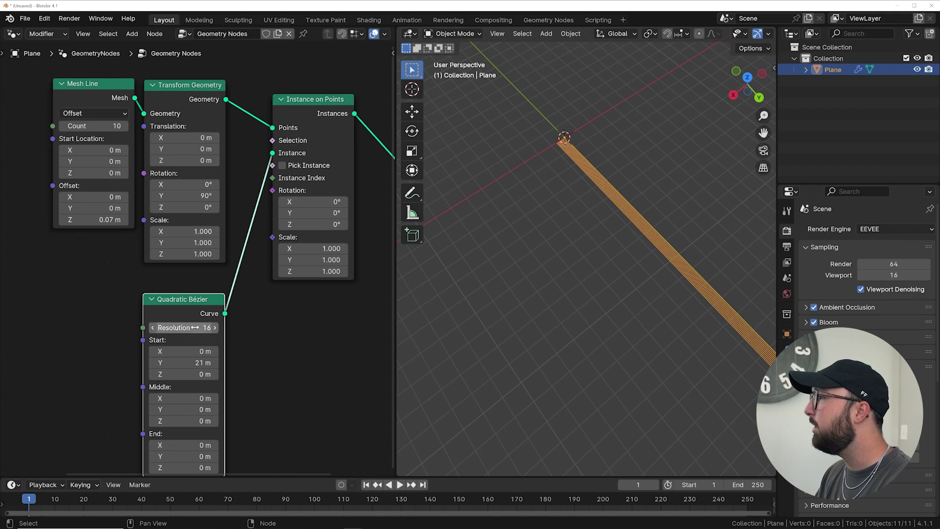
left_click_drag(122, 125, 177, 125)
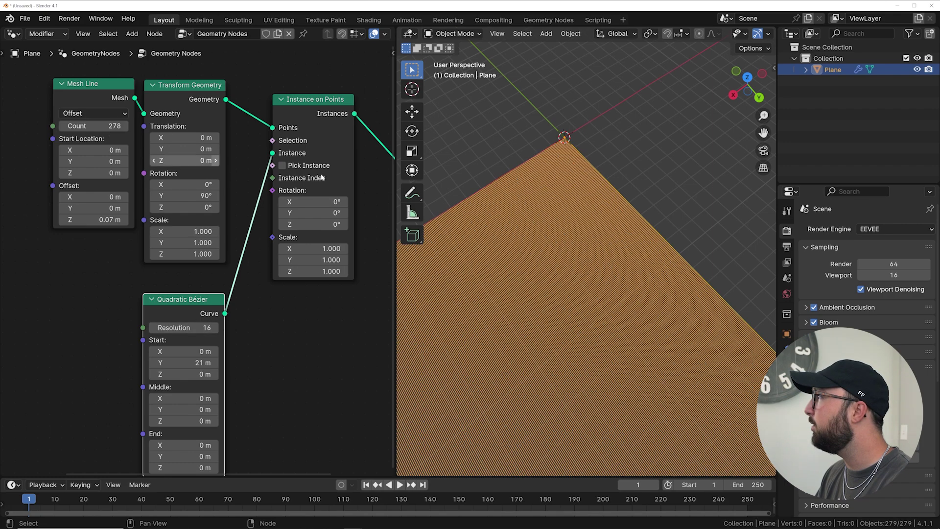
scroll(618, 261, "down", 4)
scroll(591, 263, "up", 3)
mouse_move(618, 260)
middle_mouse_down()
mouse_move(622, 246)
mouse_move(632, 259)
middle_mouse_up()
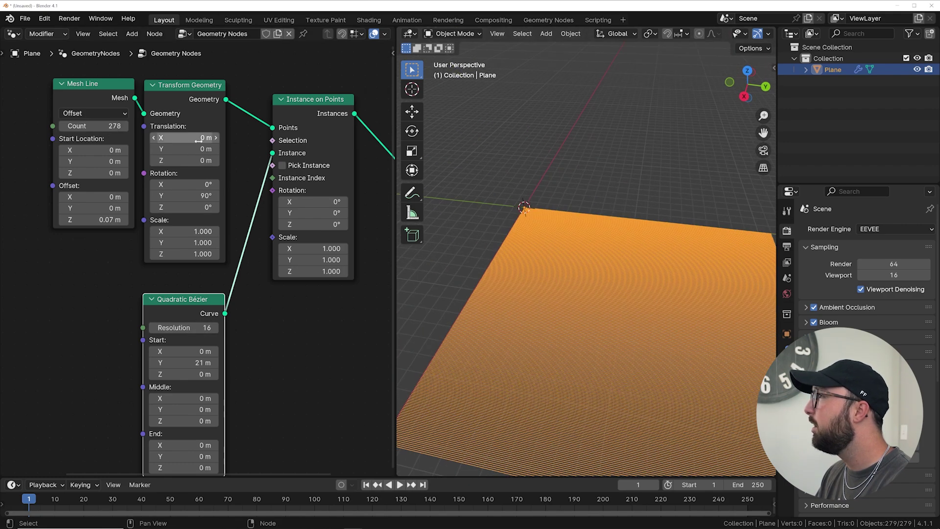
left_click_drag(105, 126, 92, 126)
mouse_move(579, 218)
middle_mouse_down()
mouse_move(510, 207)
mouse_move(579, 230)
middle_mouse_up()
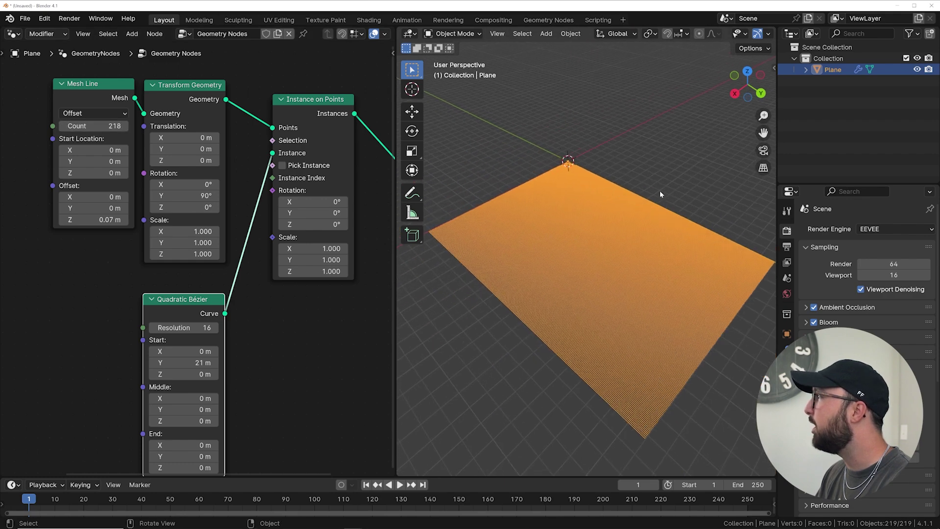
Centre the line sheet on the world origin by setting Transform Geometry's translation to X -7.33 m and Y -10.3 m.
middle_click_drag(661, 197, 576, 221)
mouse_move(186, 138)
left_mouse_down()
mouse_move(167, 137)
mouse_move(192, 149)
mouse_move(177, 149)
left_mouse_up()
middle_click_drag(680, 181, 596, 226)
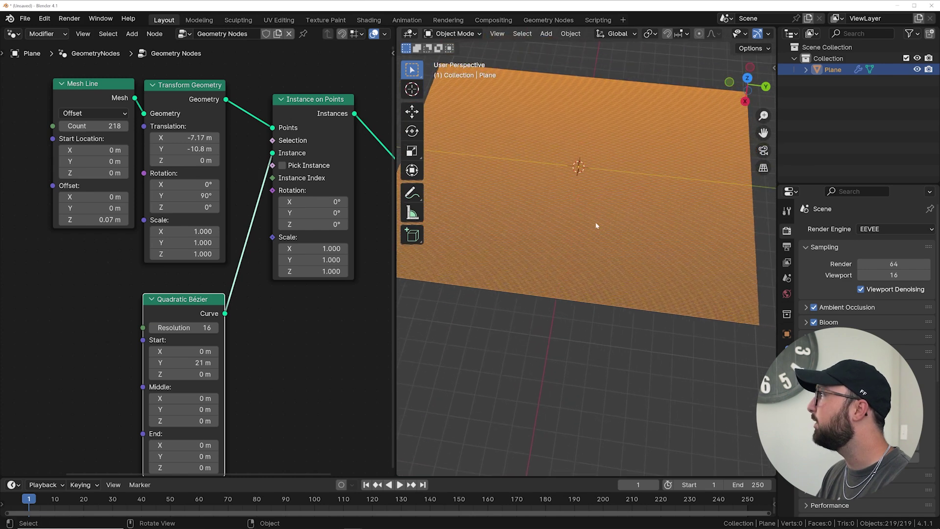
left_click_drag(186, 138, 184, 140)
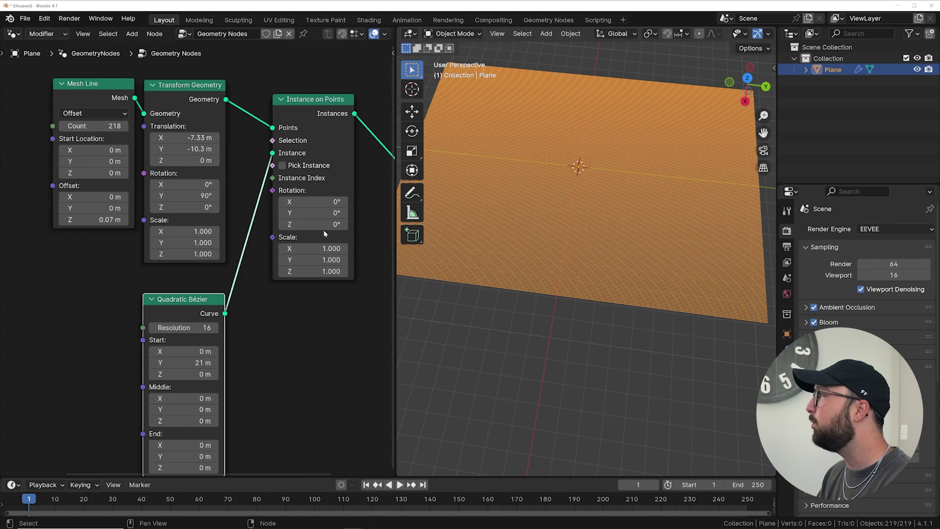
scroll(324, 234, "down", 2)
middle_click_drag(724, 217, 568, 283)
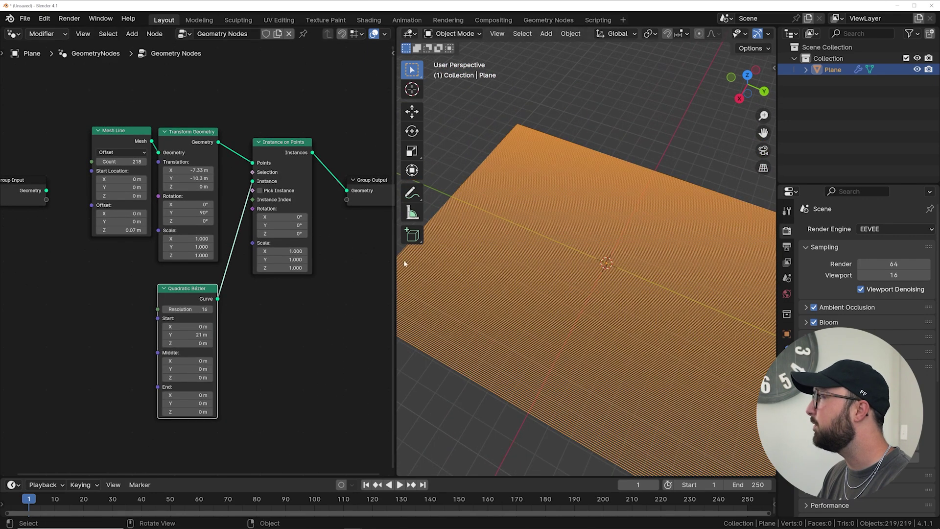
Make room before Group Output and insert a Set Position node between Instance on Points and Group Output.
left_click_drag(396, 262, 360, 262)
scroll(318, 211, "down", 3)
middle_click_drag(317, 209, 196, 221)
left_click_drag(196, 221, 309, 228)
scroll(262, 213, "up", 2)
key("shift+a")
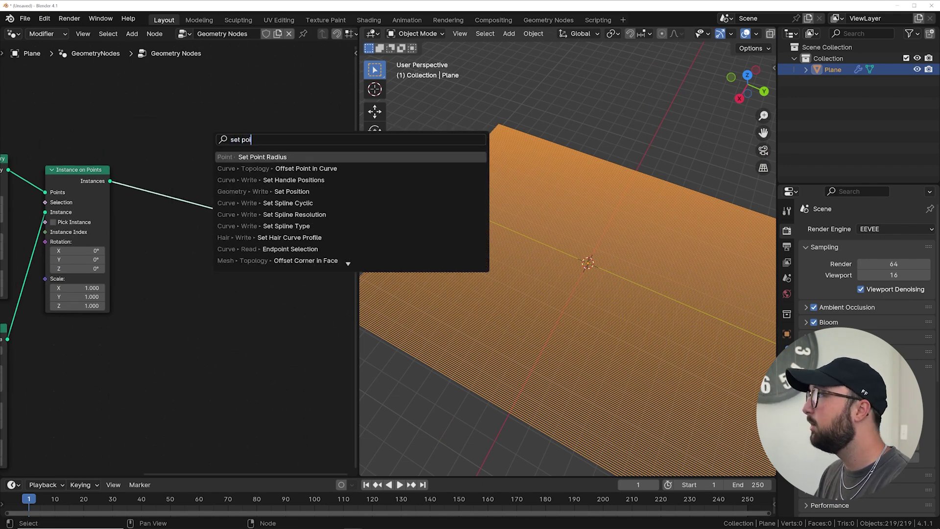
key("Return")
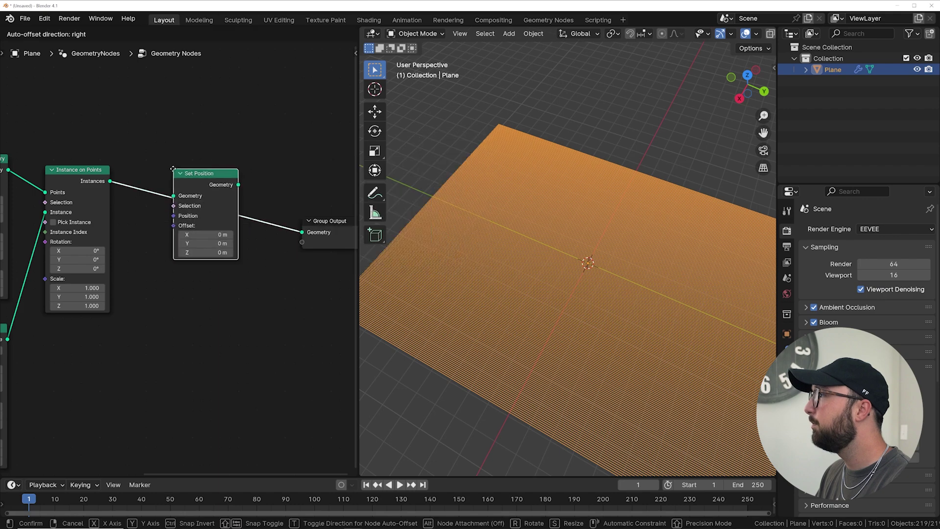
left_click(259, 250)
Add a Combine XYZ node below Set Position and connect its Vector output to the Offset input.
key("shift+a")
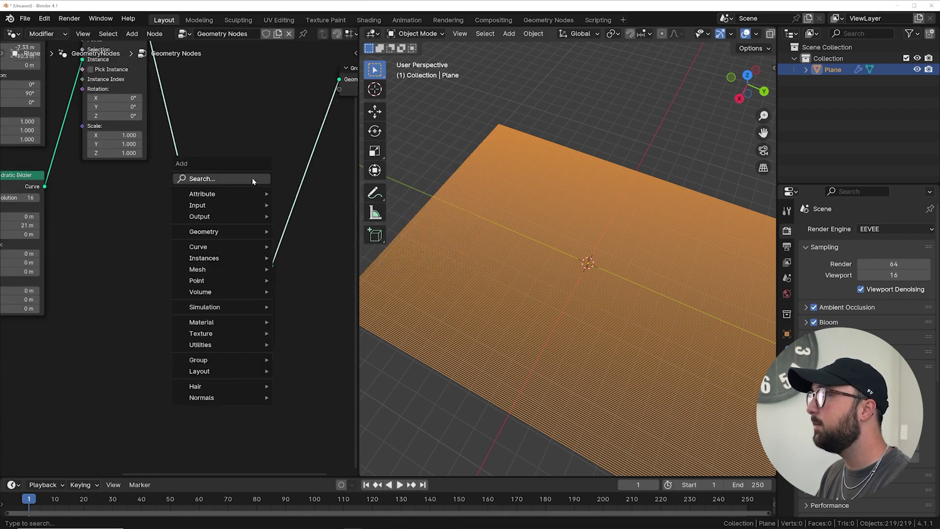
left_click(245, 100)
type("comb")
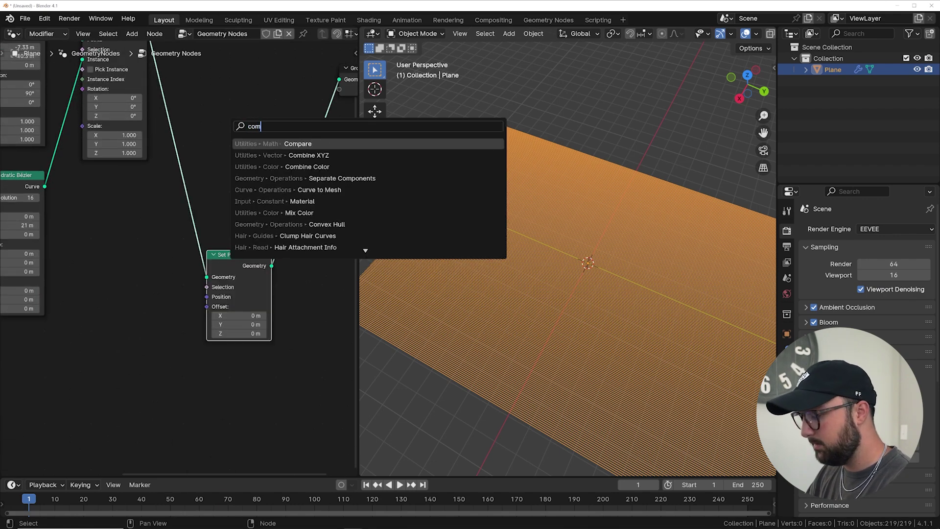
key("Return")
left_click(223, 377)
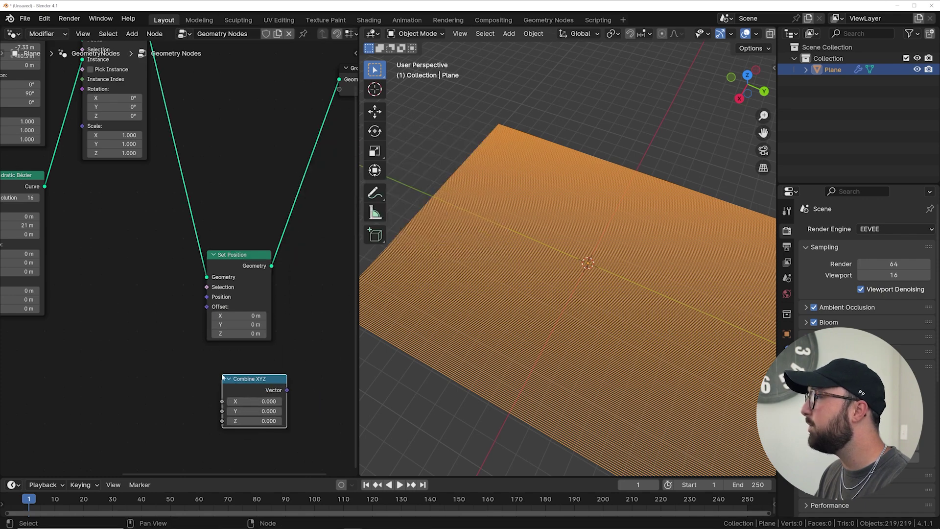
scroll(229, 357, "up", 4)
left_click_drag(255, 379, 221, 332)
left_click_drag(254, 457, 254, 410)
middle_click_drag(175, 402, 206, 388)
Add a Brick Texture node and connect its Color output to the Z input of Combine XYZ.
key("shift+a")
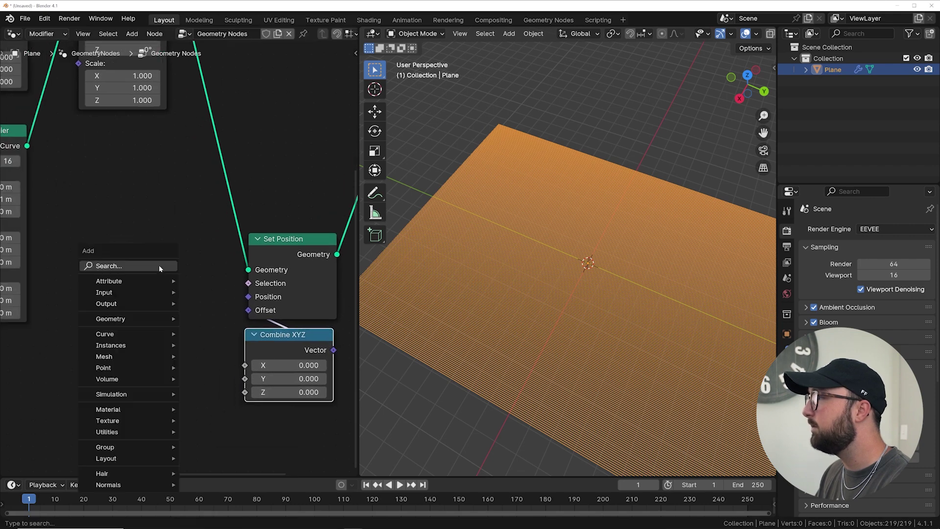
left_click(159, 266)
type("bri")
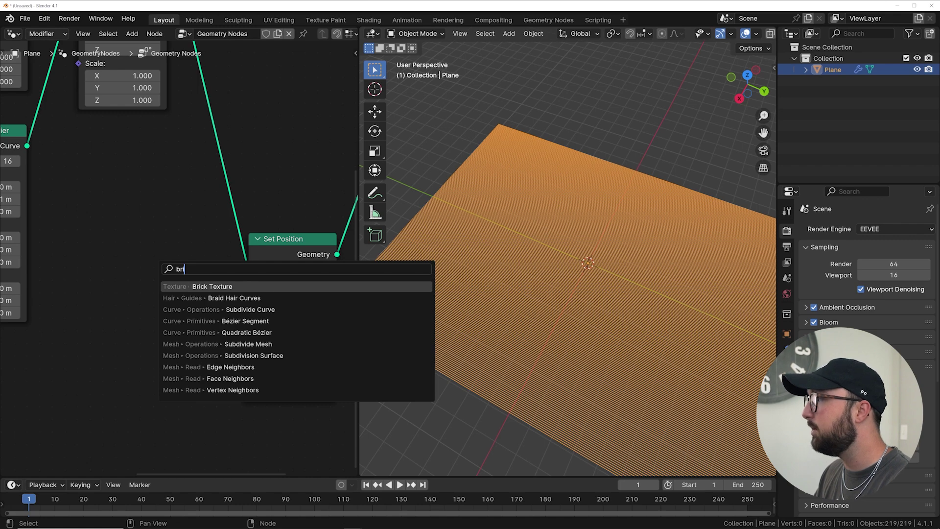
key("Return")
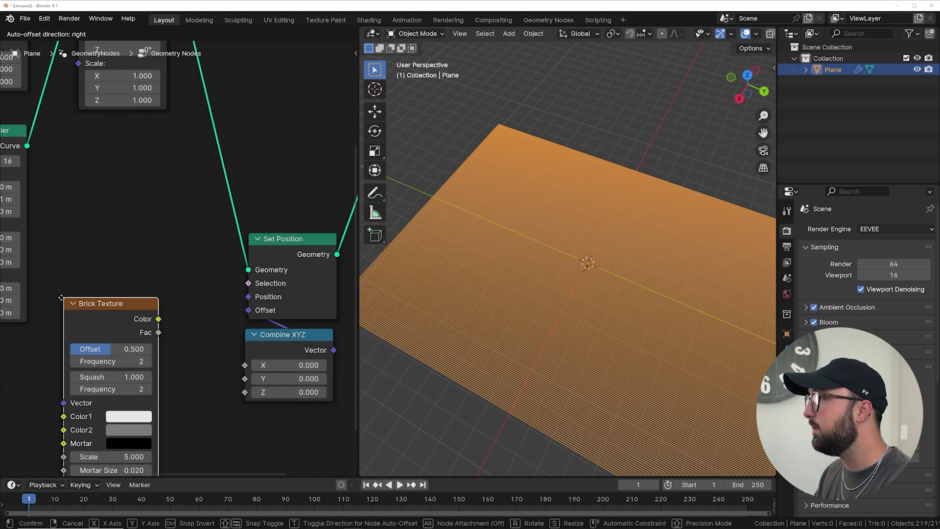
left_click_drag(250, 395, 249, 395)
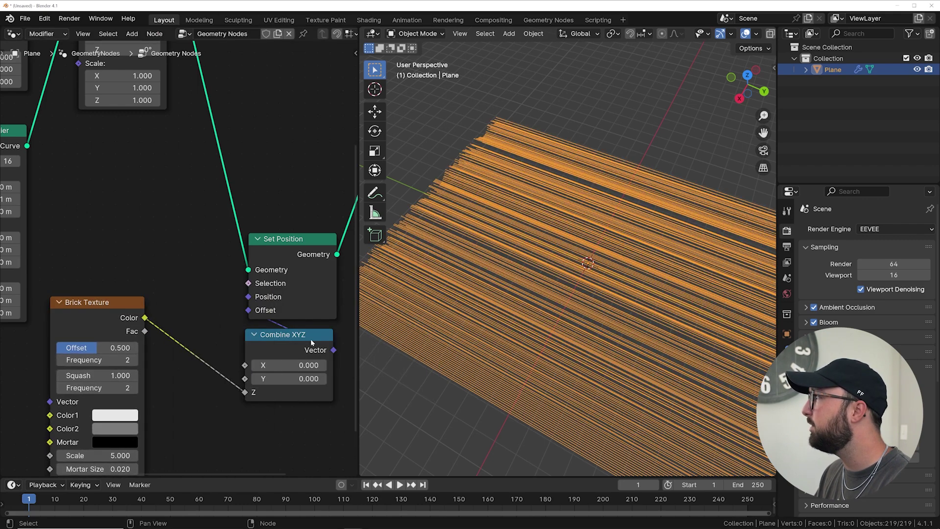
middle_click_drag(467, 338, 489, 304)
scroll(489, 304, "down", 3)
Insert a Map Range node between Brick Texture and Combine XYZ and set its To Min to -1.
middle_click_drag(122, 321, 214, 286)
scroll(214, 287, "down", 4)
left_click_drag(207, 287, 122, 358)
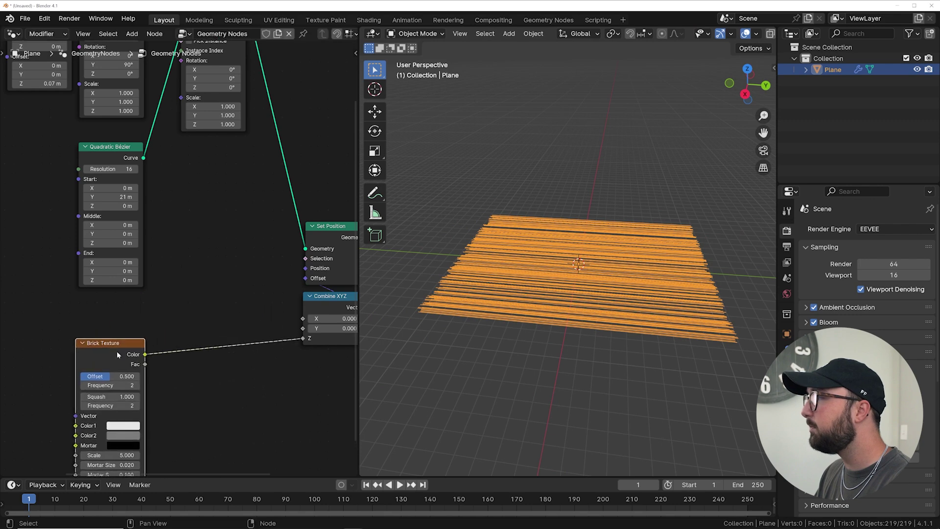
key("shift+a")
left_click(237, 242)
type("map")
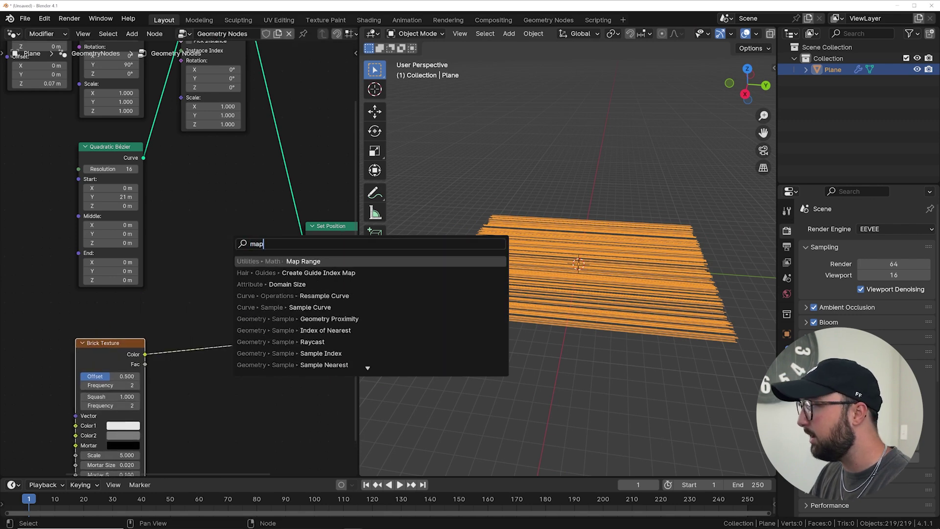
key("Return")
left_click(199, 333)
scroll(200, 324, "up", 3)
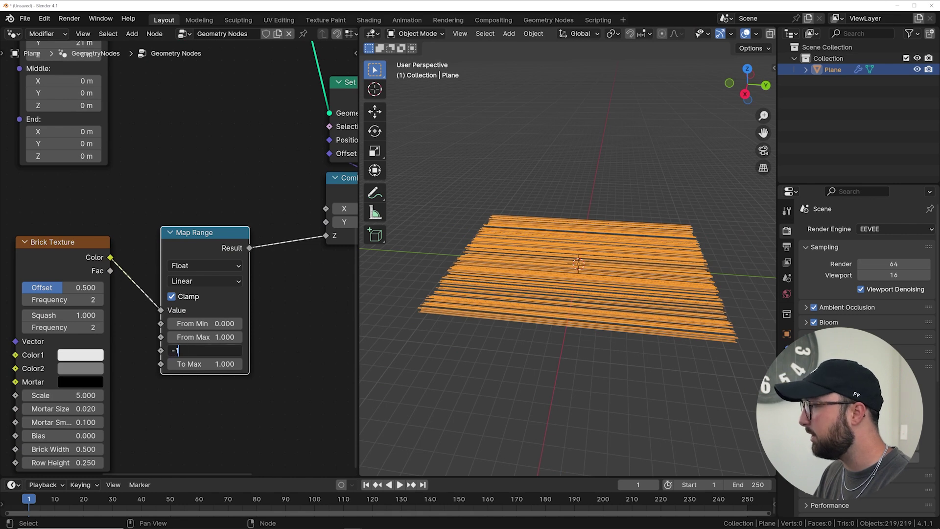
key("Return")
middle_click_drag(549, 234, 557, 187)
middle_click_drag(563, 304, 546, 283)
Insert a Math node set to Multiply between Map Range and Combine XYZ.
left_click_drag(222, 240, 181, 255)
key("shift+a")
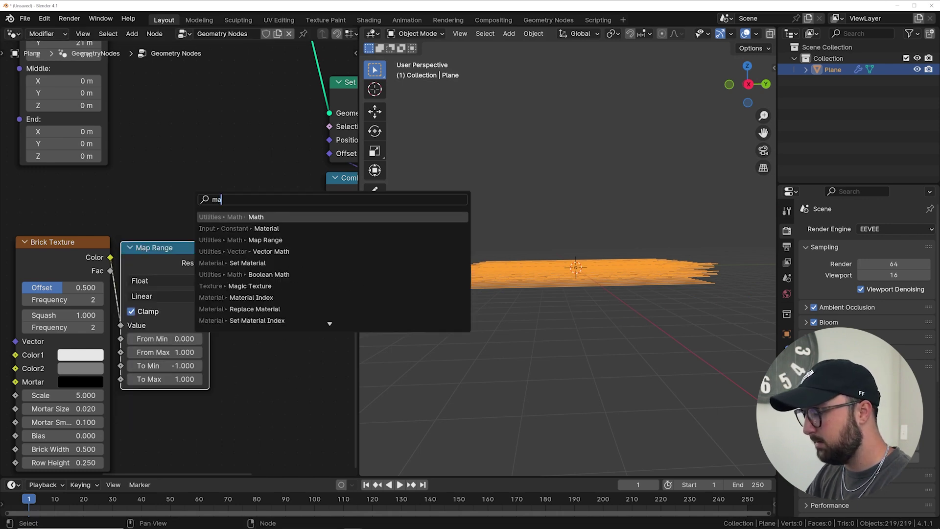
type("math")
key("Return")
left_click(274, 314)
left_click(275, 331)
left_click(273, 391)
left_click_drag(262, 303, 255, 245)
scroll(302, 295, "up", 3)
middle_click_drag(302, 295, 173, 301)
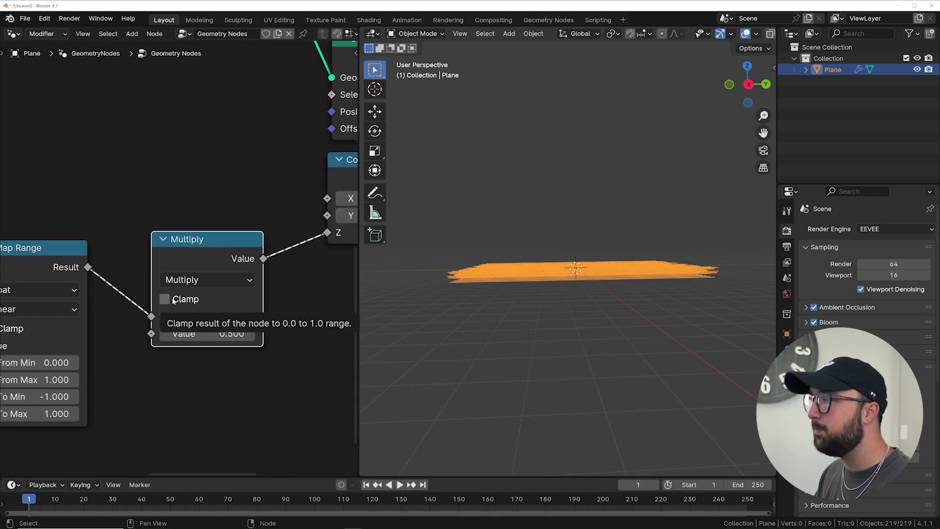
Try a Multiply value of about 7.69 to exaggerate the lines' vertical displacement.
middle_click_drag(504, 301, 515, 291)
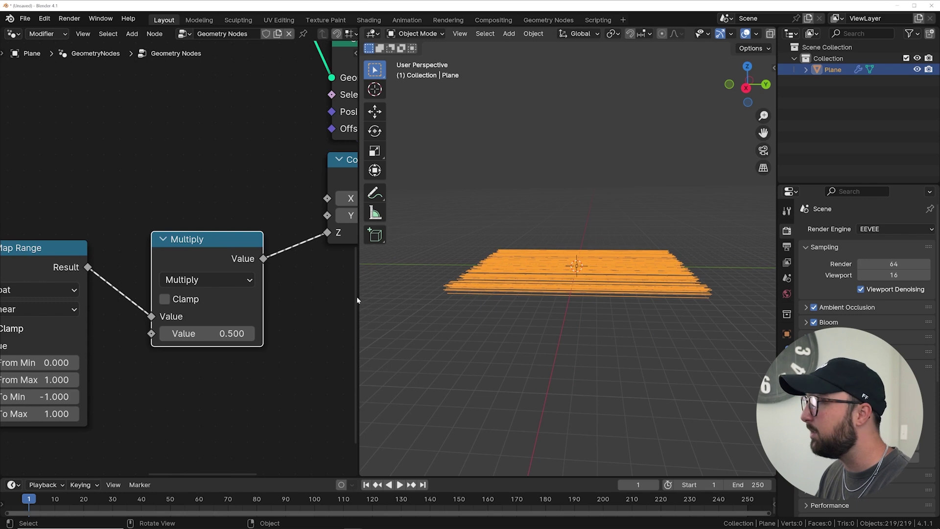
left_click_drag(205, 256, 185, 239)
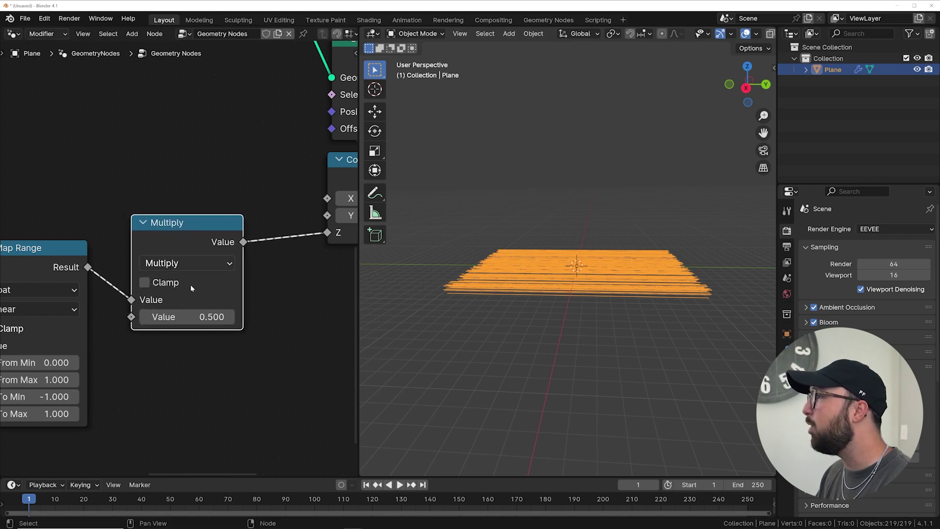
left_click_drag(194, 317, 230, 317)
mouse_move(177, 237)
left_mouse_down()
mouse_move(186, 251)
mouse_move(170, 239)
left_mouse_up()
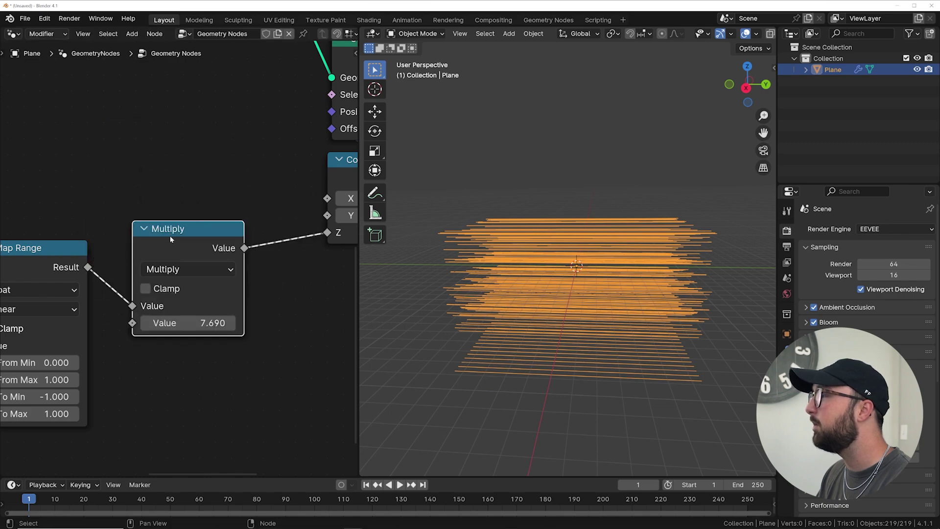
mouse_move(195, 323)
left_mouse_down()
mouse_move(157, 322)
mouse_move(232, 323)
mouse_move(170, 323)
mouse_move(182, 322)
left_mouse_up()
middle_click_drag(583, 313, 633, 351)
scroll(178, 251, "down", 2)
Insert a Realize Instances node between Instance on Points and Set Position.
middle_click_drag(190, 144, 188, 343)
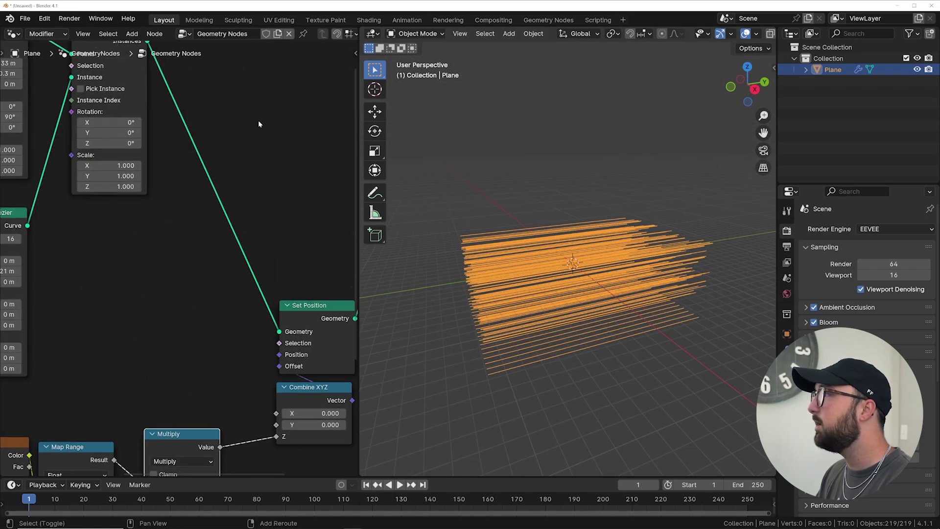
key("shift+a")
type("real")
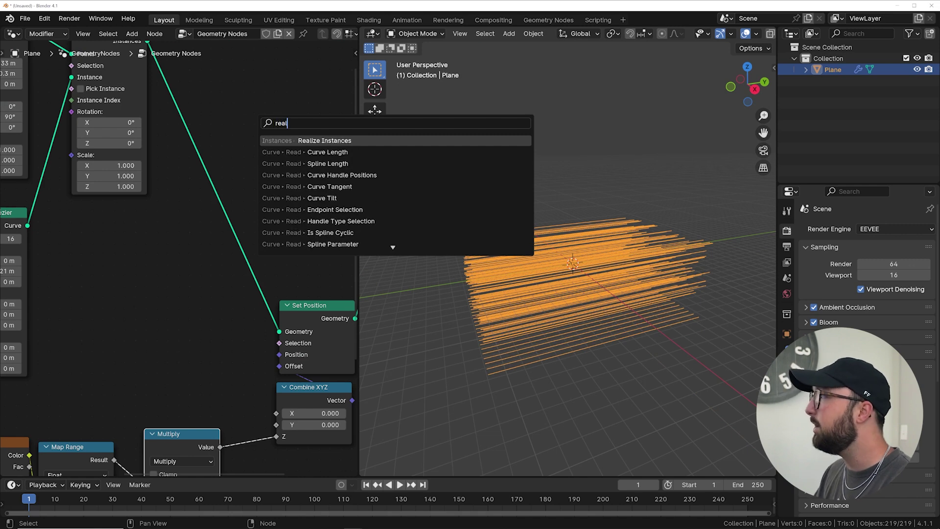
key("Return")
left_click(214, 183)
Lower the Multiply node's value to 0.500 to reduce the height displacement.
middle_click_drag(642, 295, 627, 275)
middle_click_drag(237, 329, 234, 212)
left_click_drag(189, 381, 159, 380, "shift")
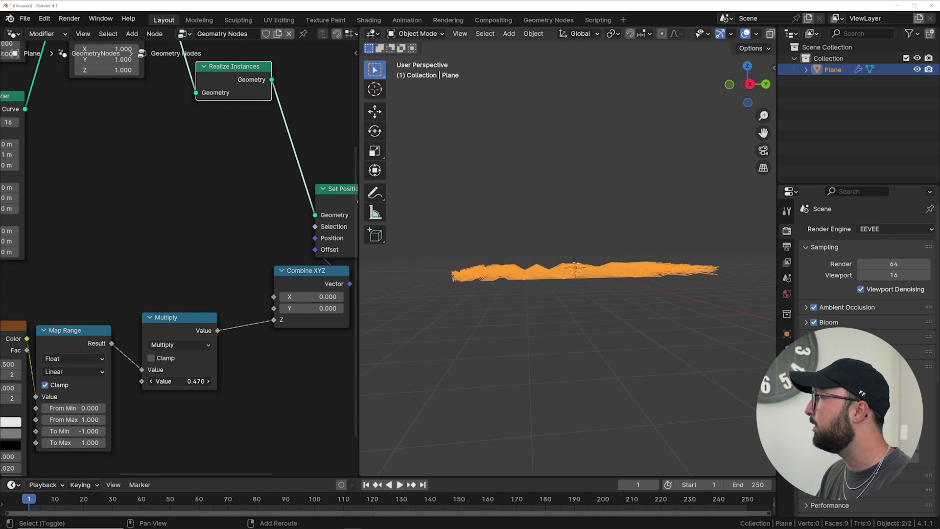
middle_click_drag(529, 313, 506, 329)
scroll(510, 332, "up", 5)
Raise the Quadratic Bézier's resolution to 256 for finer displacement along each line.
middle_click_drag(103, 310, 278, 276)
scroll(568, 309, "down", 1)
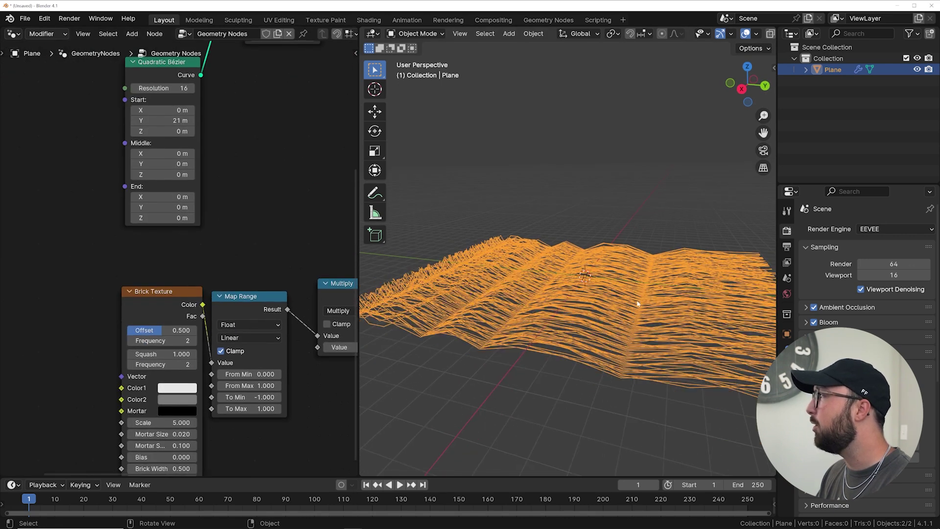
middle_click_drag(216, 163, 176, 264)
left_click_drag(108, 164, 319, 173)
Set the Brick Texture's Scale to 0.160 and both its Mortar Size and Mortar Smooth to 0.
middle_click_drag(292, 286, 248, 125)
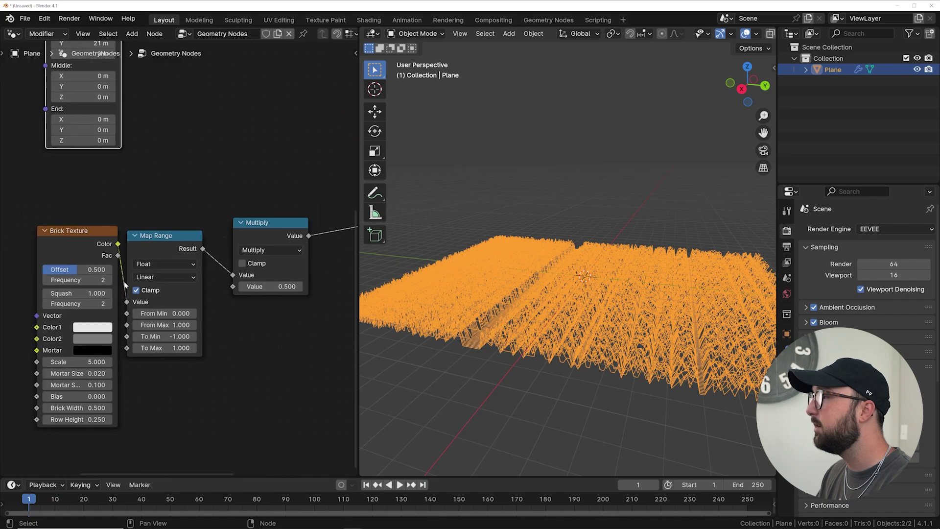
middle_click_drag(125, 285, 213, 247)
scroll(213, 247, "up", 1)
left_click_drag(159, 352, 130, 338)
Raise the Multiply node's value to 0.750 to make the brick blocks taller.
middle_click_drag(355, 249, 241, 244)
left_click_drag(281, 244, 294, 243)
left_click(614, 259)
middle_click_drag(615, 259, 611, 300)
left_click(611, 300)
Make room after Brick Texture and insert a Color Ramp node between it and Map Range.
middle_click_drag(213, 214, 326, 240)
scroll(292, 231, "down", 2)
left_click_drag(181, 218, 91, 220)
key("shift+a")
left_click(196, 182)
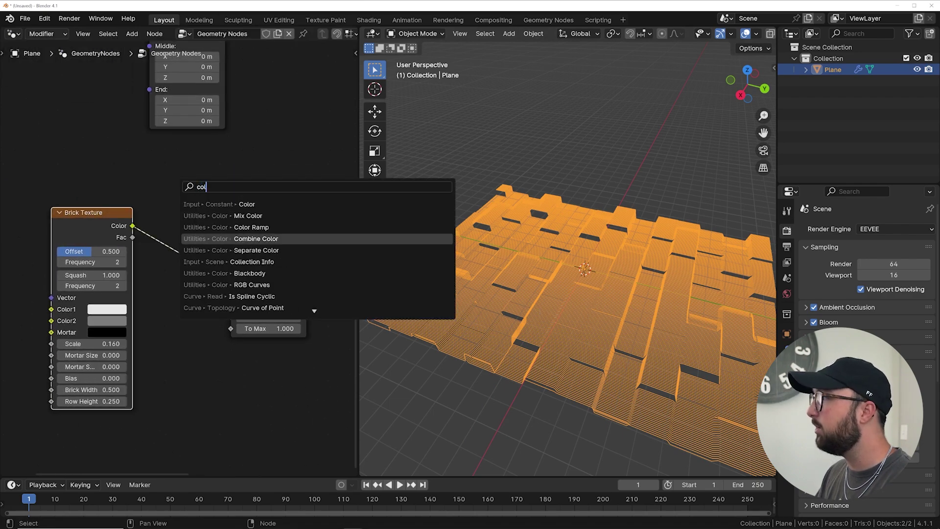
left_click(206, 230)
left_click(94, 208)
middle_click_drag(200, 274, 145, 265)
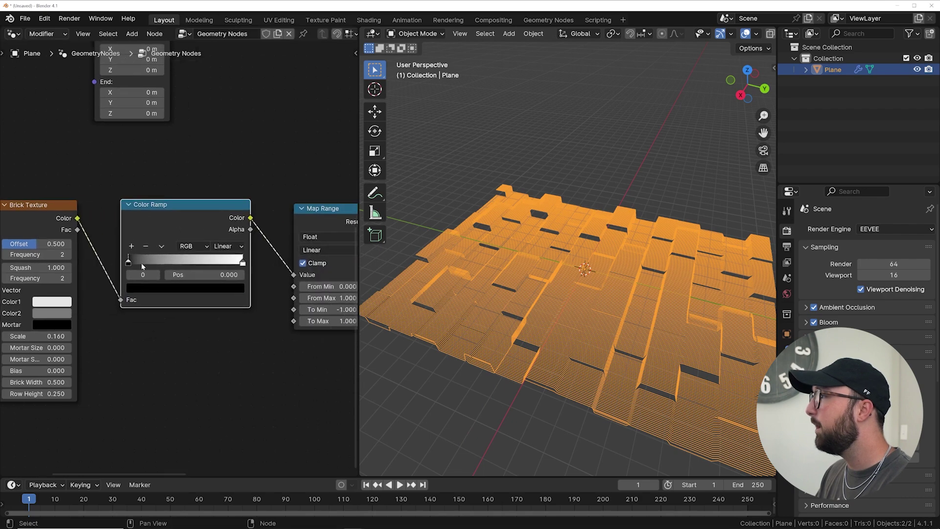
Move the Color Ramp's black stop to position 0.526 to try a stronger height contrast.
left_click_drag(140, 265, 168, 274)
middle_click_drag(582, 316, 553, 286)
middle_click_drag(279, 238, 201, 237)
left_click_drag(245, 206, 261, 202)
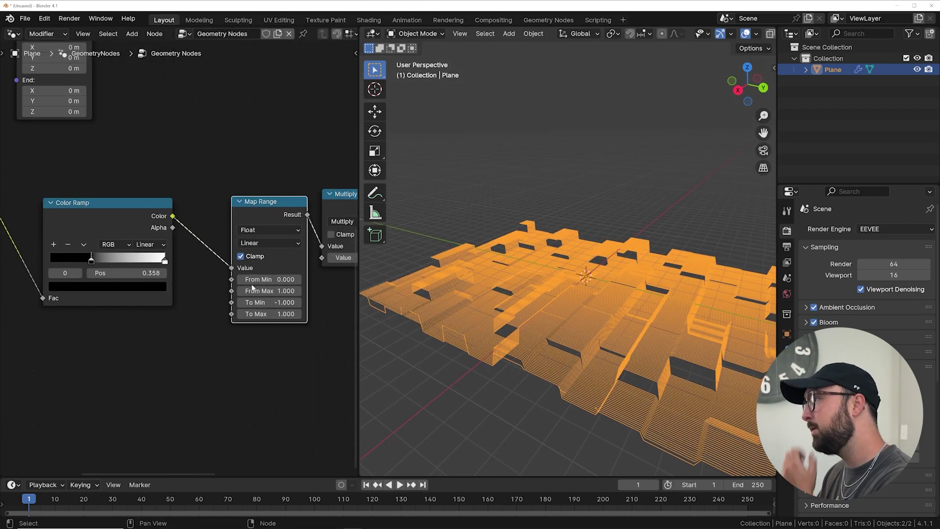
left_click_drag(95, 261, 115, 259)
middle_click_drag(578, 320, 680, 91)
scroll(568, 361, "up", 2)
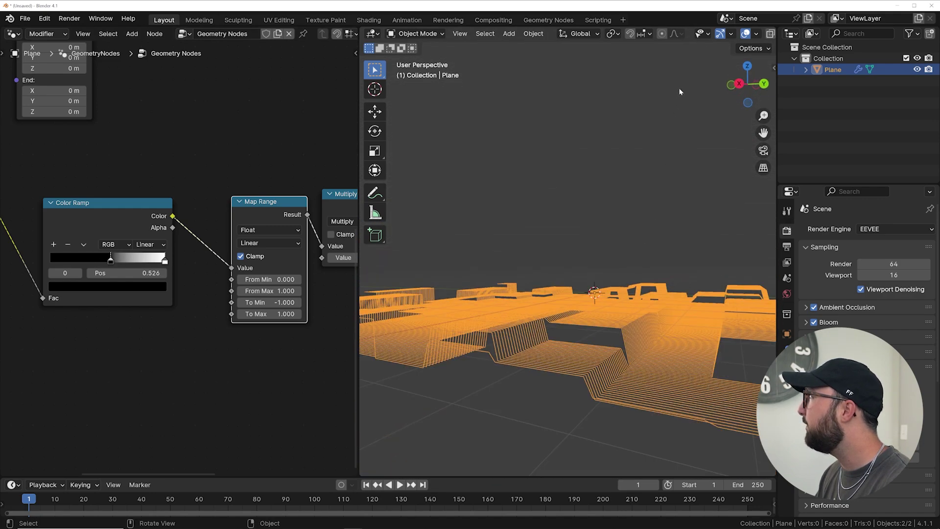
left_click(743, 34)
left_click(745, 34)
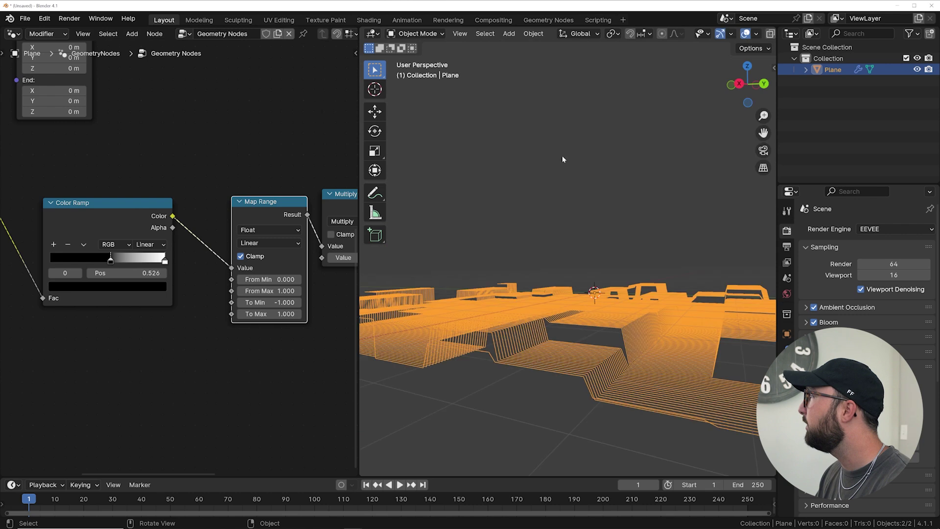
Reconnect Brick Texture's Color to Map Range, place the Color Ramp between Map Range and Multiply, and return its black stop to 0.
scroll(90, 311, "down", 2)
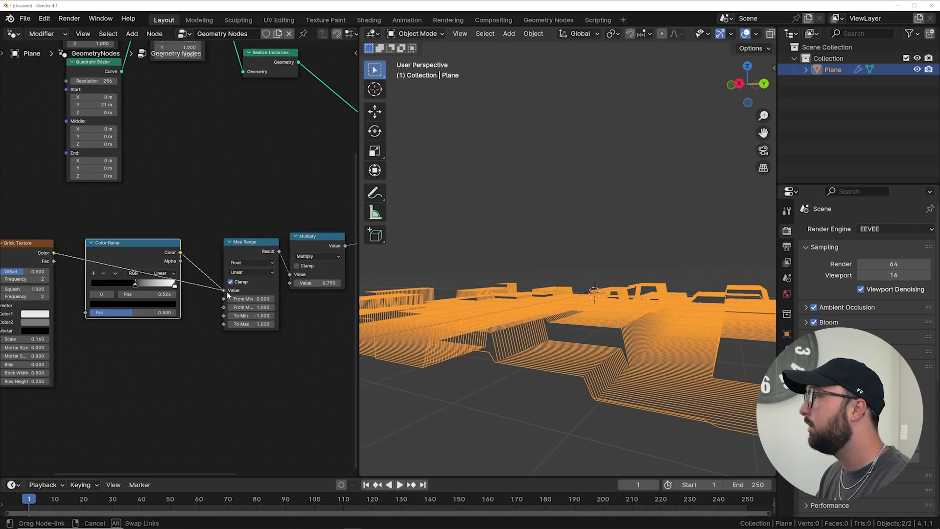
left_click_drag(227, 294, 224, 291)
left_click_drag(144, 254, 99, 297)
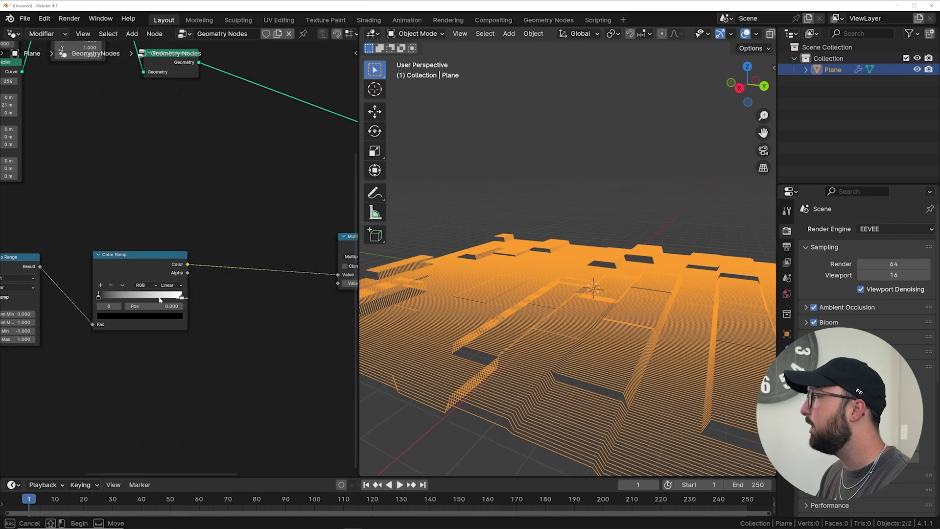
left_click_drag(185, 294, 99, 298)
Set the Brick Texture's Row Height to 0.180 and Brick Width to 0.160 for smaller blocks.
middle_click_drag(117, 306, 179, 311)
scroll(92, 316, "down", 4)
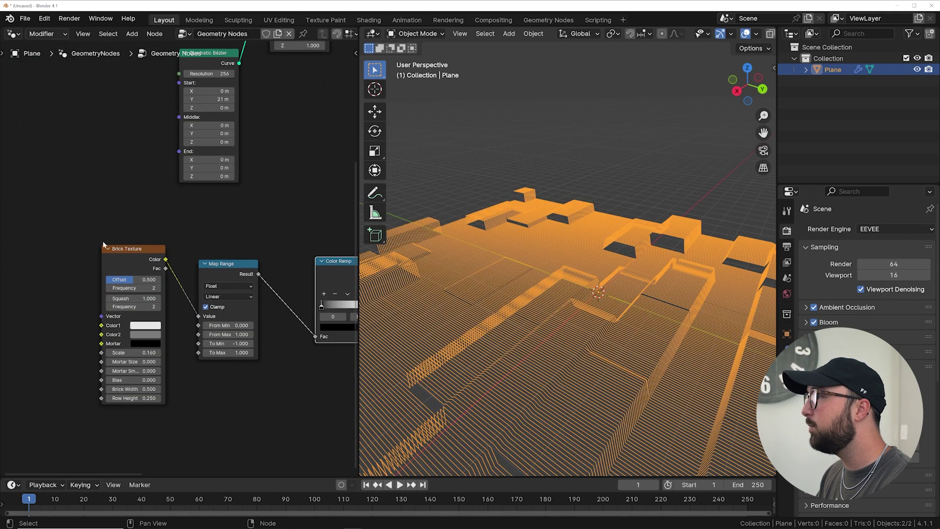
left_click_drag(125, 249, 137, 236)
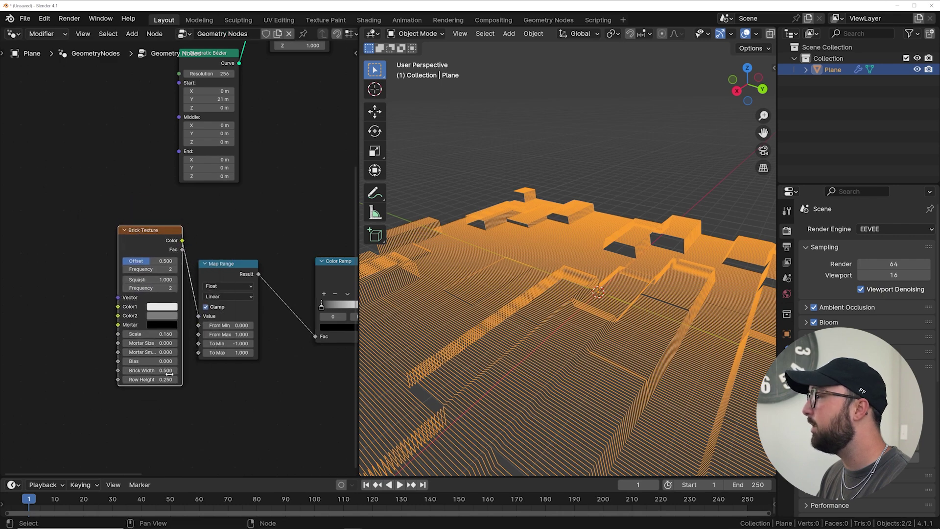
left_click_drag(162, 380, 145, 370)
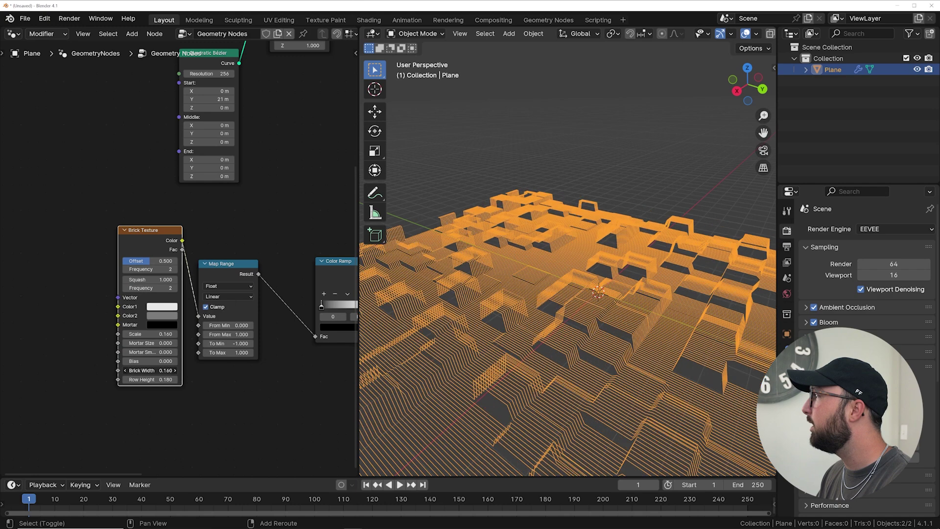
Move the Multiply node closer to the Color Ramp and set its multiplier value to 0.450.
middle_click_drag(531, 313, 548, 361)
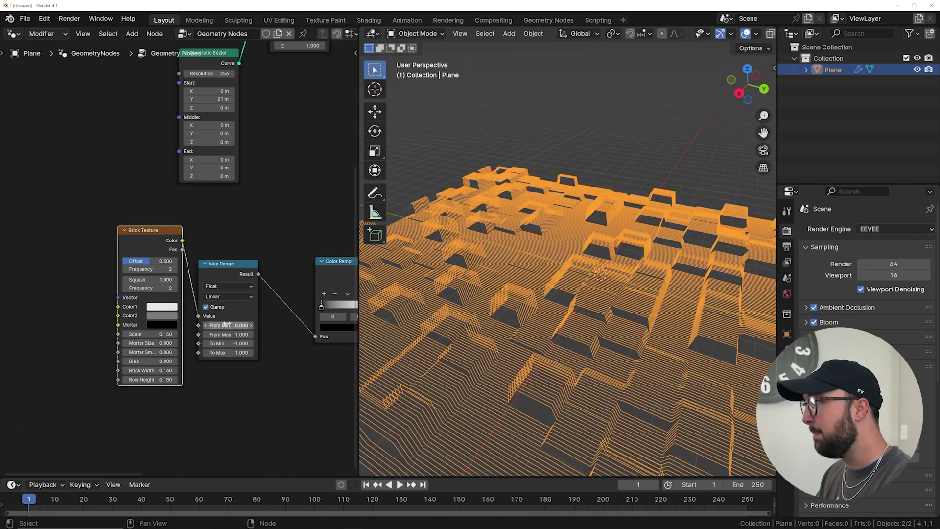
middle_click_drag(226, 324, 81, 306)
middle_click_drag(211, 300, 93, 299)
left_click_drag(338, 224, 258, 223)
mouse_move(275, 272)
left_mouse_down()
mouse_move(333, 273)
mouse_move(246, 272)
mouse_move(259, 273)
left_mouse_up()
middle_click_drag(625, 314, 601, 315)
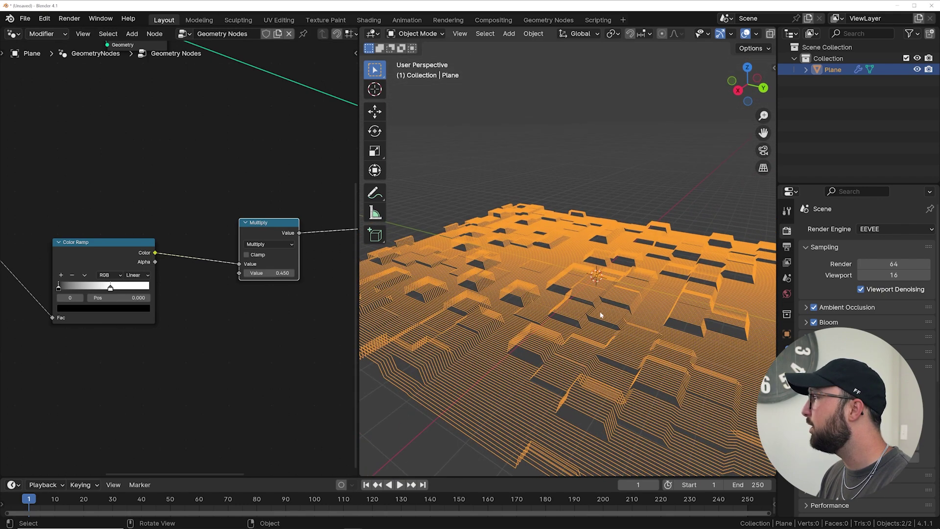
Move the Map Range node away from Brick Texture so it sits midway before the Color Ramp.
middle_click_drag(153, 303, 260, 313)
middle_click_drag(73, 325, 190, 317)
left_click_drag(188, 255, 208, 250)
middle_click_drag(576, 323, 625, 308)
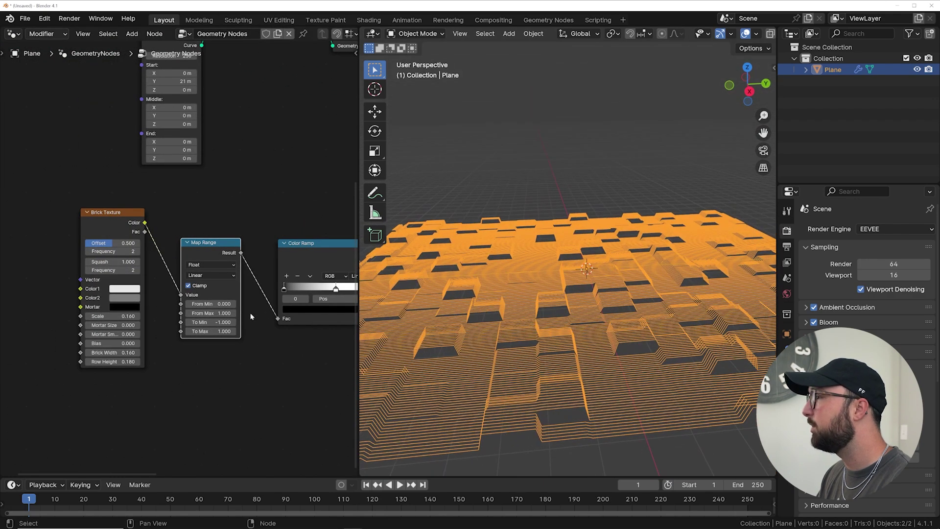
Set the Brick Texture's Brick Width to 0.110 and Row Height to 0.220.
left_click_drag(107, 353, 59, 353)
key("ctrl+z")
left_click_drag(122, 359, 100, 351, "shift")
middle_click_drag(538, 362, 555, 346)
Shift the Color Ramp's white stop to about 0.4.
scroll(154, 338, "down", 4)
middle_click_drag(154, 338, 103, 348)
scroll(257, 297, "up", 3)
mouse_move(258, 301)
left_mouse_down()
mouse_move(307, 303)
mouse_move(212, 297)
mouse_move(305, 299)
mouse_move(266, 301)
left_mouse_up()
Set the Brick Texture's Offset to 0.752 and its Squash to 0.860.
scroll(131, 301, "down", 1)
middle_click_drag(131, 300, 181, 300)
scroll(181, 302, "up", 2)
middle_click_drag(104, 277, 150, 269)
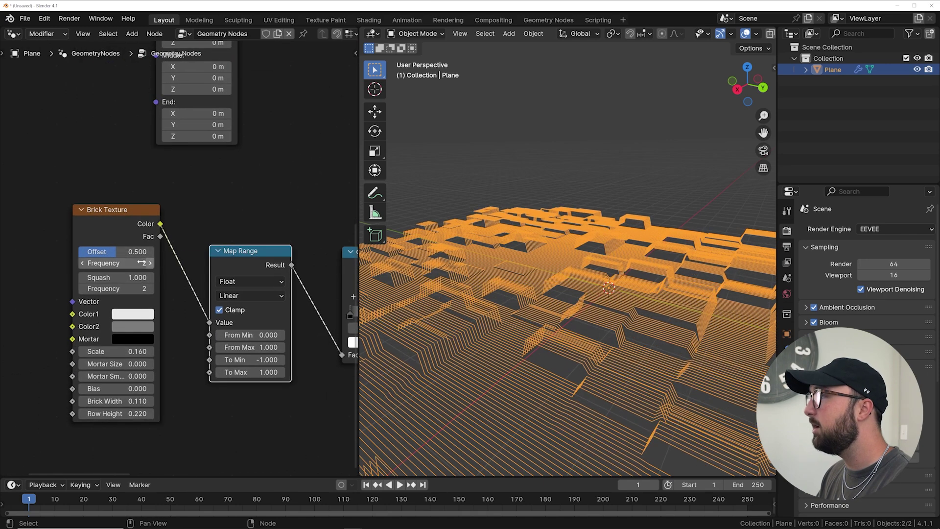
left_click_drag(116, 252, 147, 252)
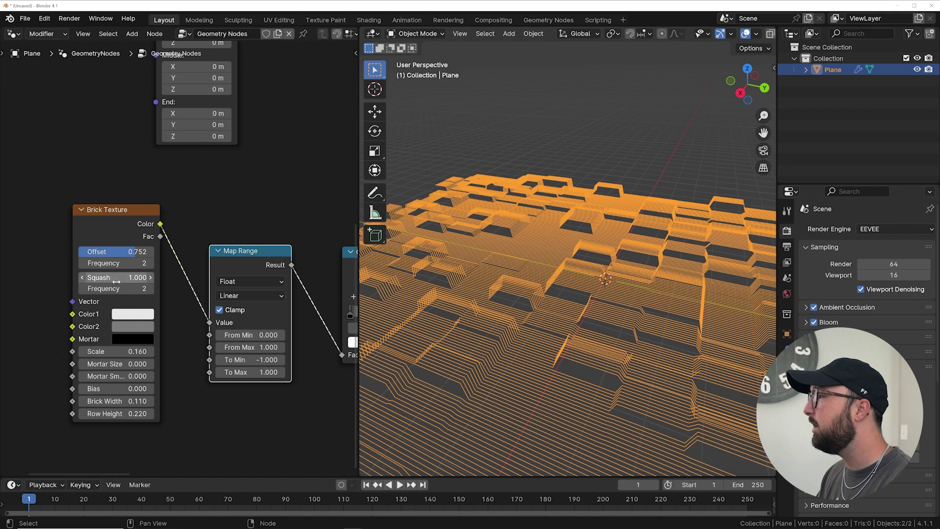
mouse_move(121, 278)
left_mouse_down()
mouse_move(98, 277)
mouse_move(116, 277)
left_mouse_up()
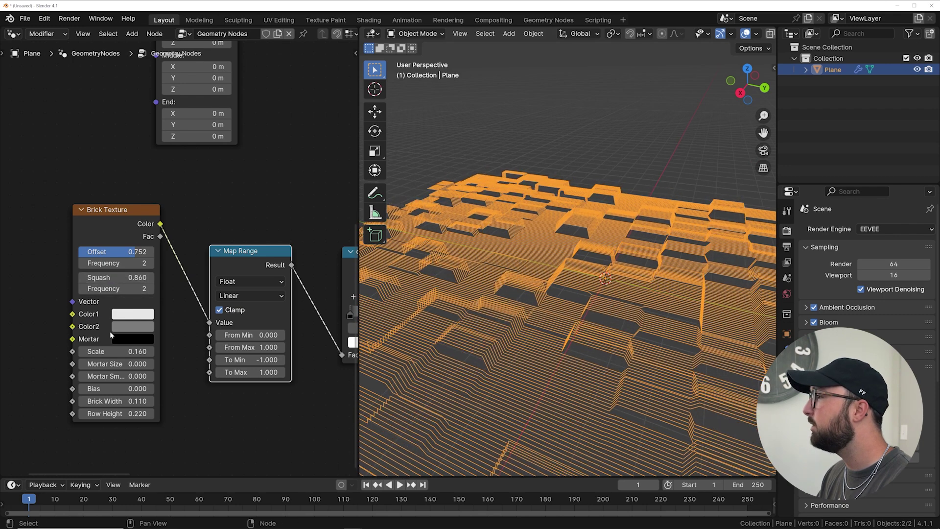
Try a Brick Width of 0.010 on the Brick Texture and undo the change.
left_click_drag(117, 406, 112, 406)
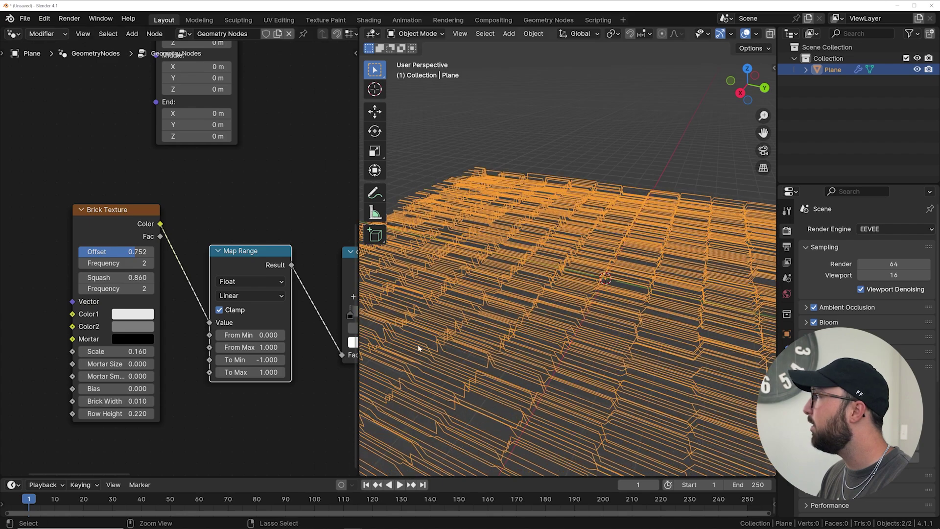
key("ctrl+z")
middle_click_drag(426, 342, 541, 273)
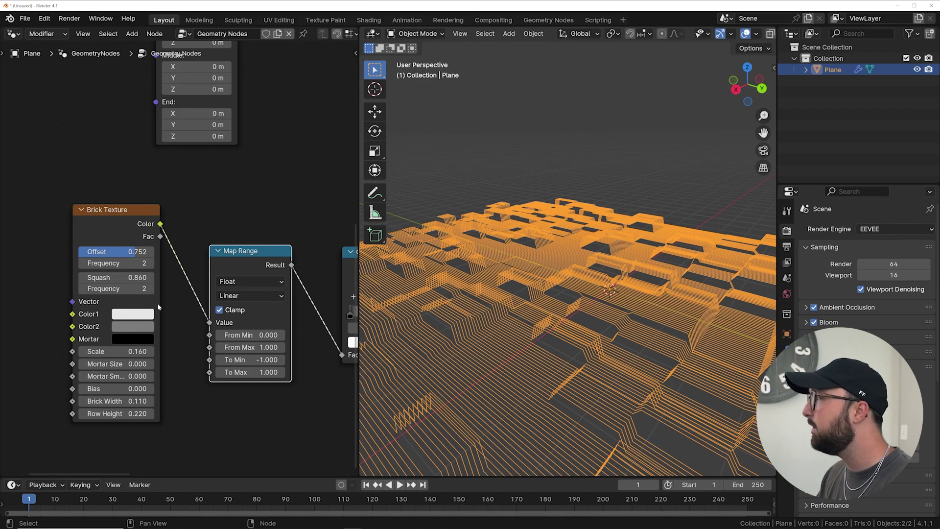
Move the Group Output node away from Set Position to make room for another node between them.
scroll(157, 307, "down", 1)
middle_click_drag(578, 318, 613, 345)
scroll(196, 276, "down", 2)
scroll(313, 297, "down", 4)
middle_click_drag(318, 298, 168, 288)
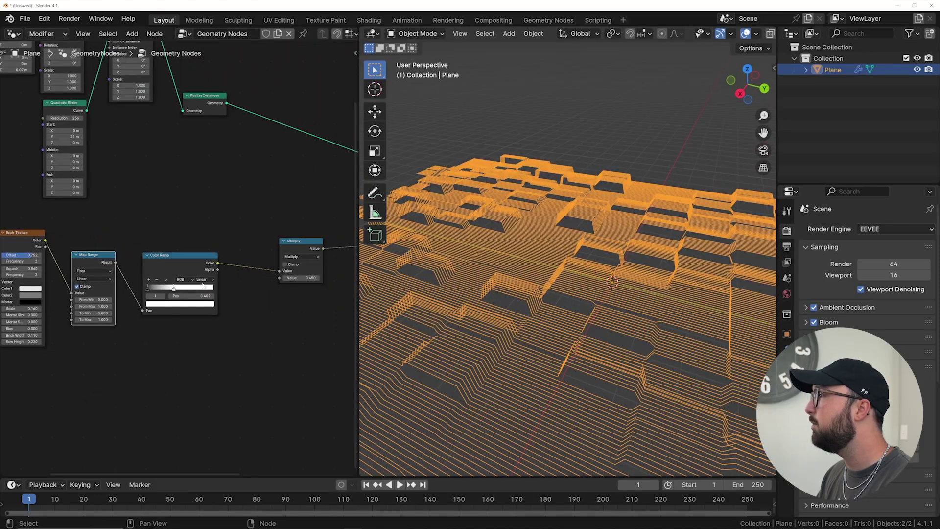
middle_click_drag(247, 276, 115, 282)
middle_click_drag(306, 257, 131, 336)
scroll(131, 335, "down", 4)
middle_click_drag(223, 214, 210, 248)
left_click_drag(198, 236, 281, 324)
Insert a Curve to Mesh node on the link between Set Position and Group Output.
scroll(180, 258, "up", 5)
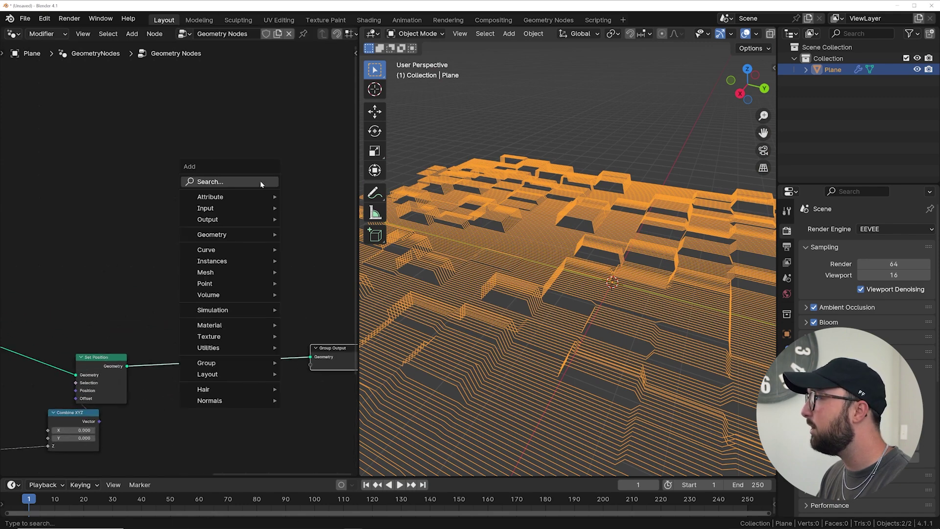
left_click(260, 182)
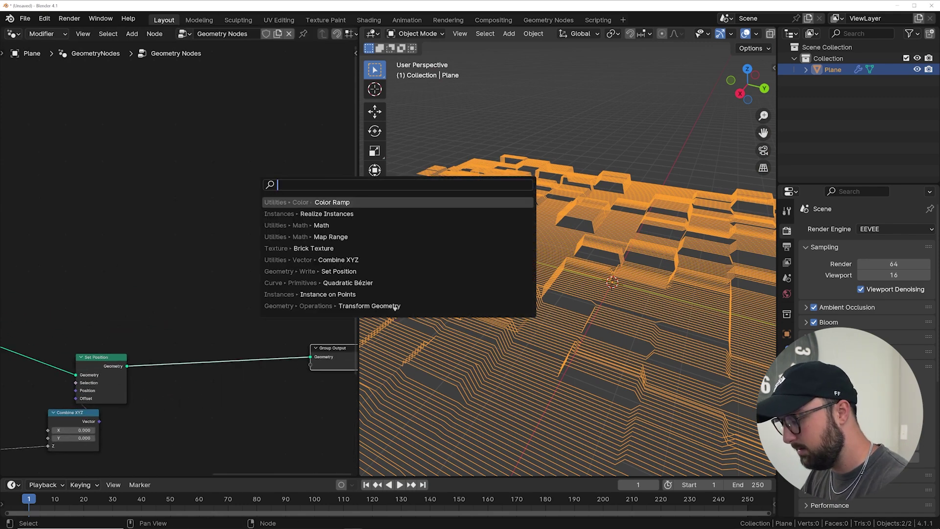
type("curve")
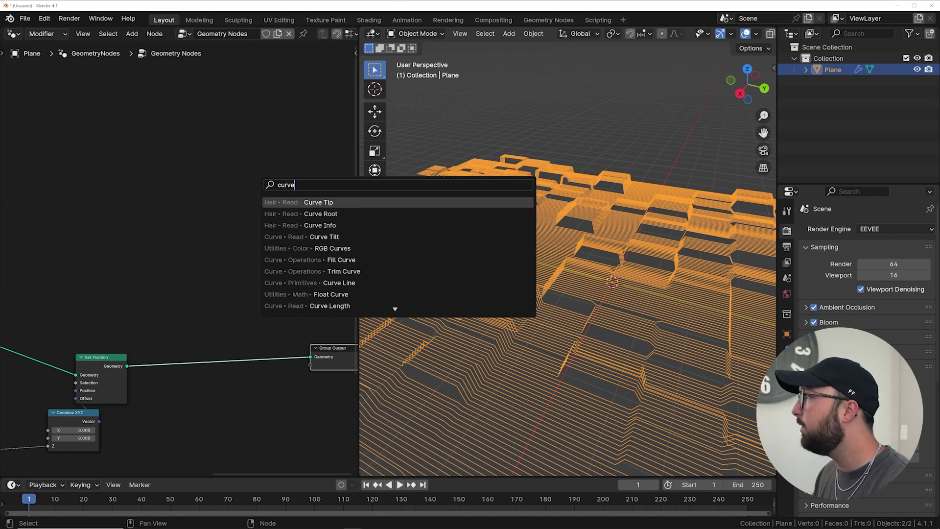
type(" to")
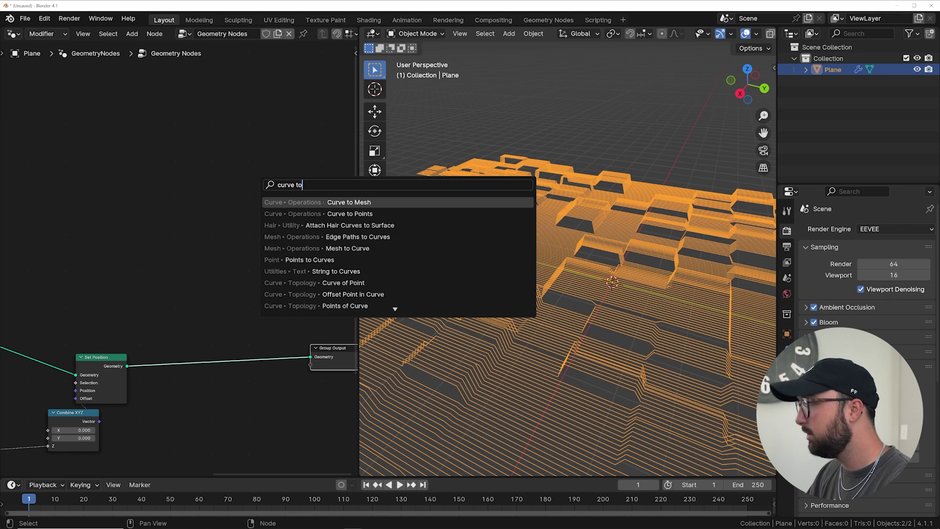
key("Return")
left_click(198, 338)
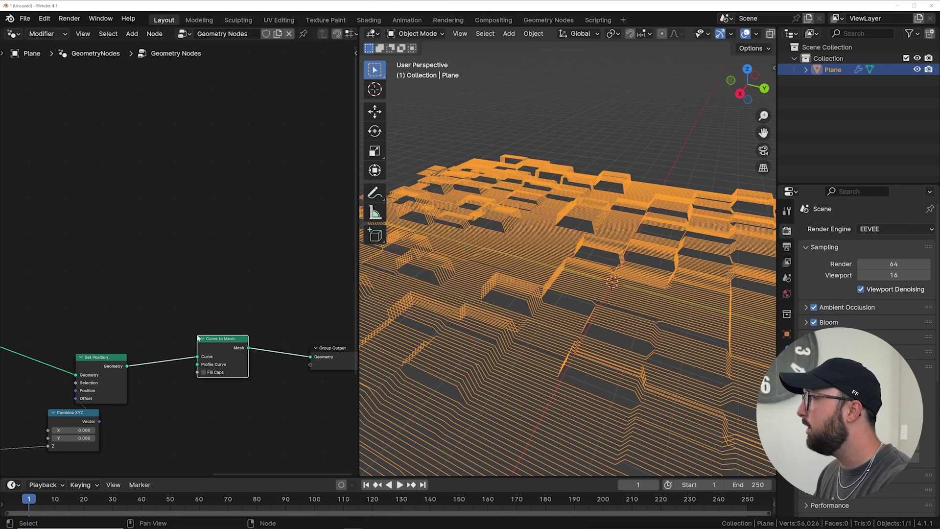
Add a Curve Circle node below Curve to Mesh and connect its Curve output to the Profile Curve input.
middle_click_drag(237, 350, 244, 245)
scroll(243, 245, "up", 3)
key("shift+a")
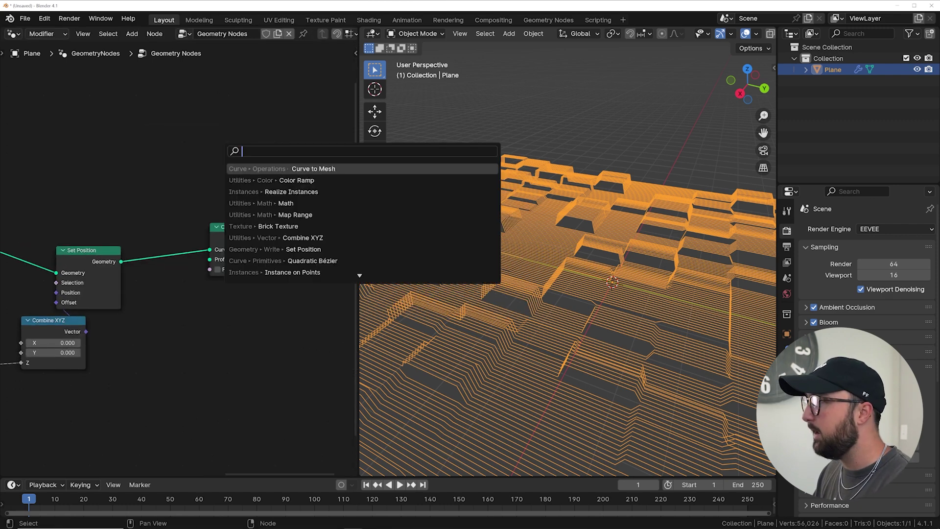
type("circ")
key("Down")
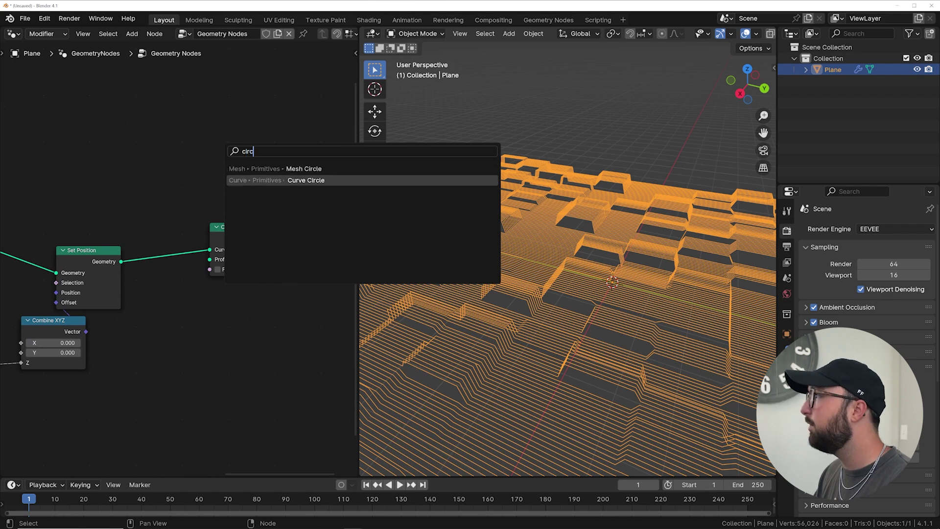
key("Return")
left_click(219, 294)
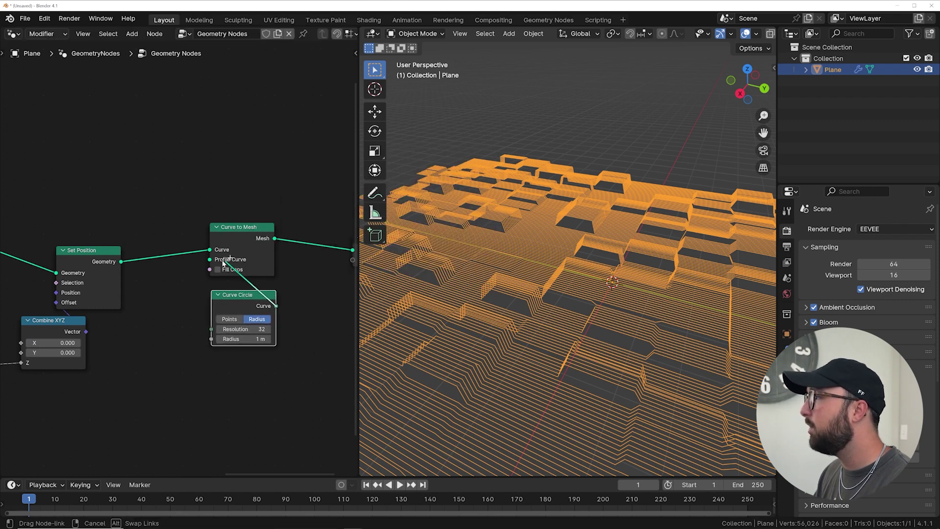
left_click_drag(213, 262, 210, 260)
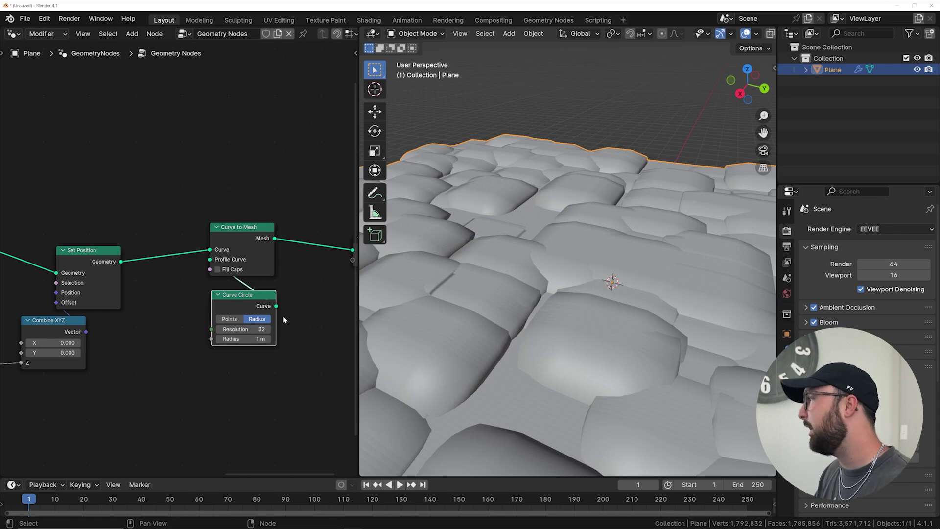
Set the Curve Circle's Resolution to 6 and its Radius to 0.04 m.
scroll(264, 310, "up", 1)
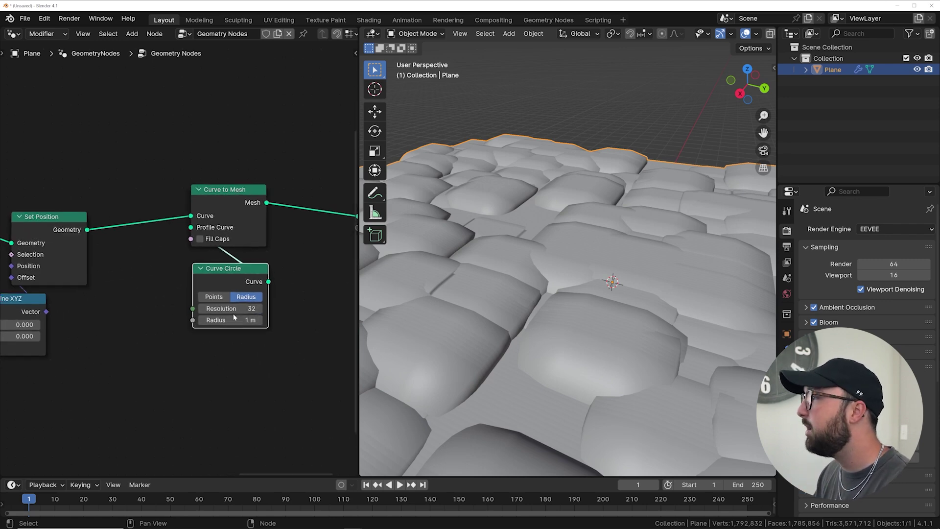
key("Return")
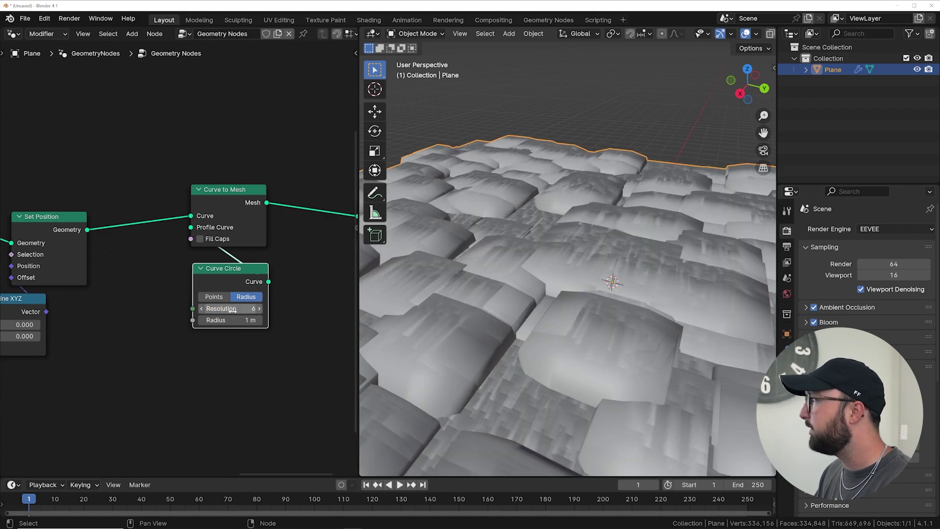
left_click_drag(236, 320, 215, 320)
middle_click_drag(651, 301, 568, 329)
scroll(586, 340, "up", 4)
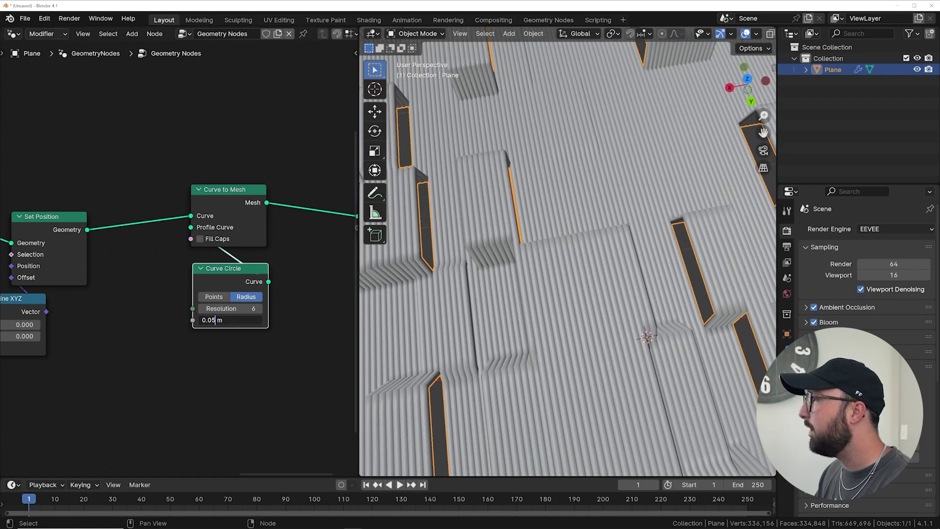
type("4")
key("Return")
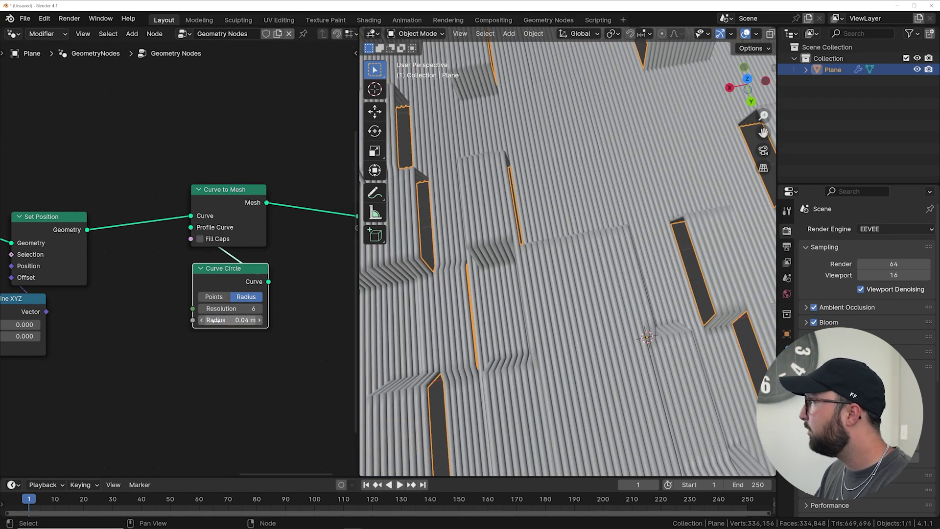
middle_click_drag(617, 338, 633, 329)
Set the Mesh Line's Z offset to 0.08 m to space the lines slightly further apart.
scroll(180, 329, "down", 8)
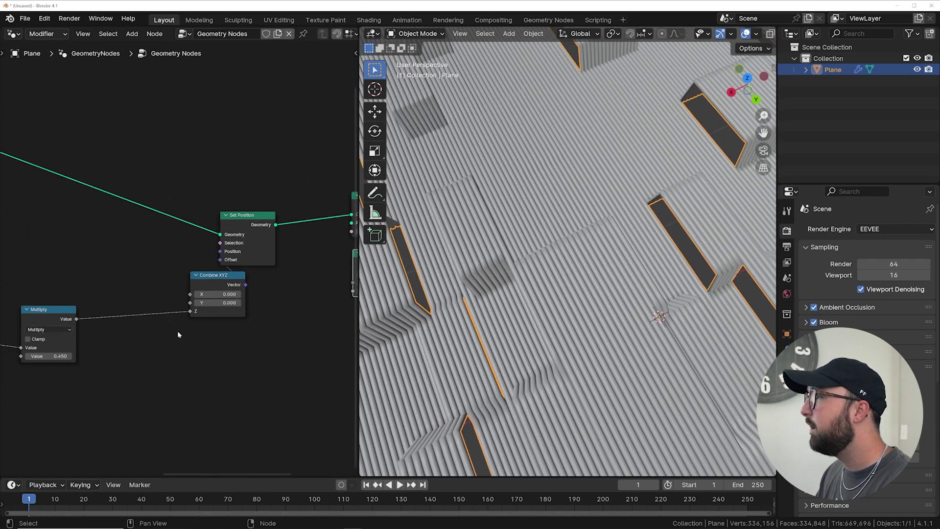
middle_click_drag(104, 338, 252, 341)
scroll(249, 341, "down", 4)
middle_click_drag(156, 326, 72, 303)
scroll(191, 318, "down", 1)
scroll(170, 258, "up", 5)
middle_click_drag(172, 258, 194, 303)
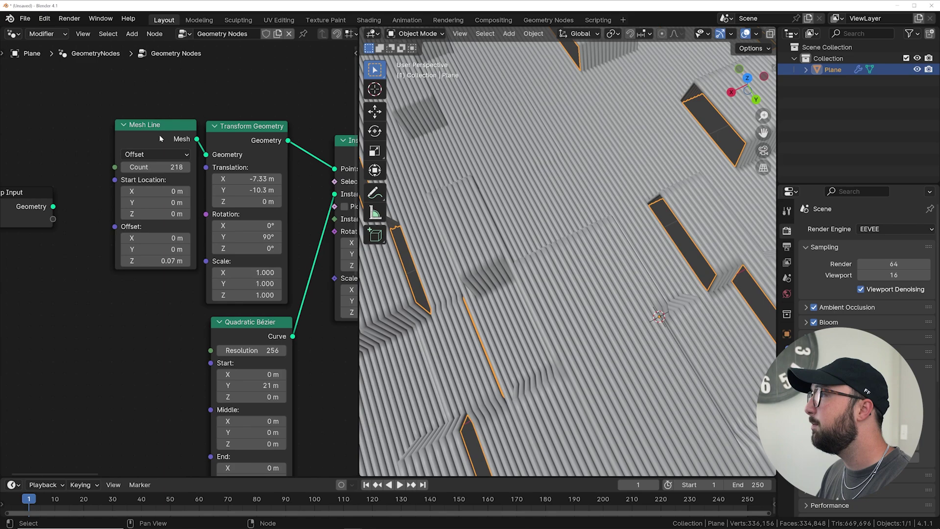
left_click_drag(156, 261, 165, 261)
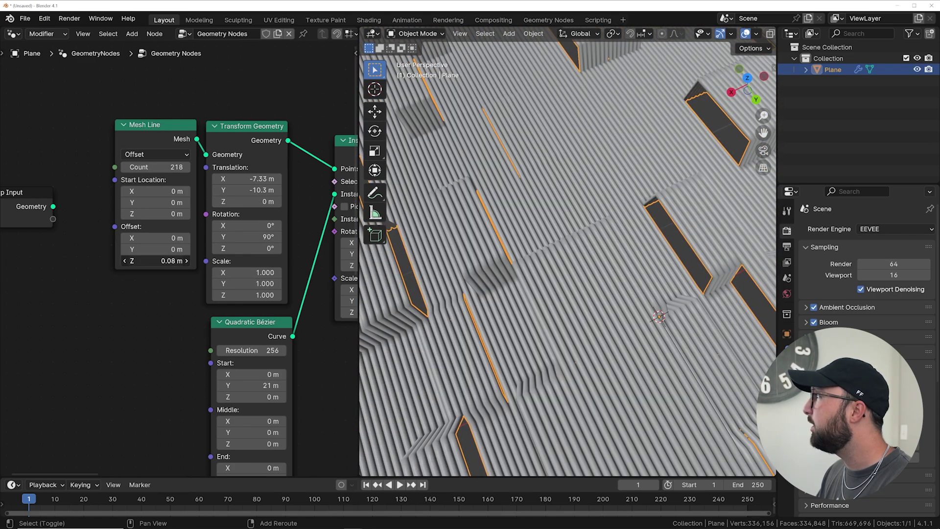
middle_click_drag(552, 314, 606, 307)
scroll(563, 301, "down", 2)
Try a Curve Circle Resolution of 32 and return it to 6.
scroll(232, 305, "down", 8)
scroll(232, 304, "up", 8)
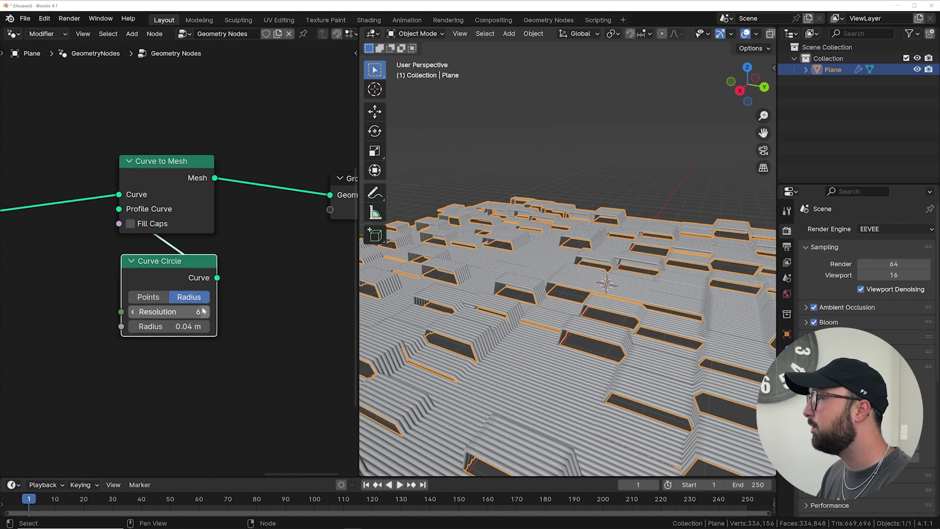
scroll(204, 310, "up", 1)
left_click(204, 313)
type("32")
key("Return")
middle_click_drag(490, 303, 495, 347)
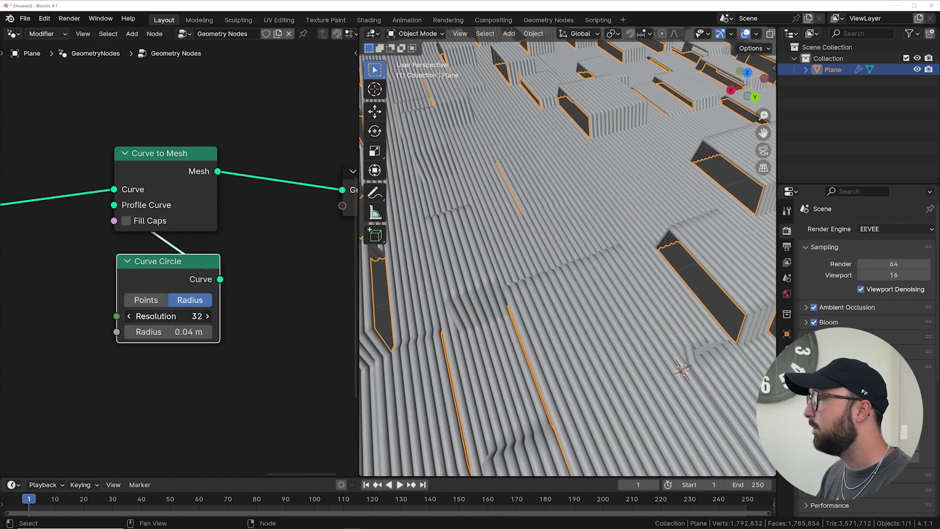
type("6")
key("Return")
scroll(421, 304, "down", 5)
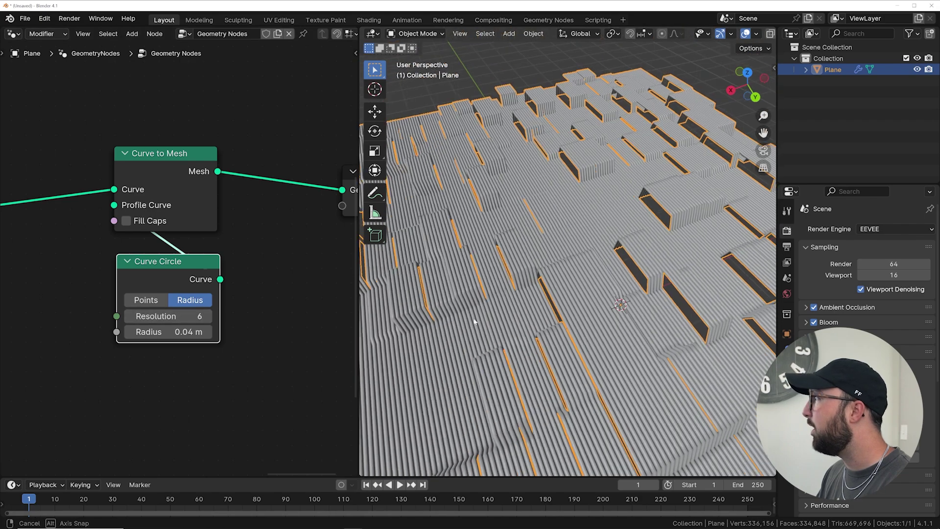
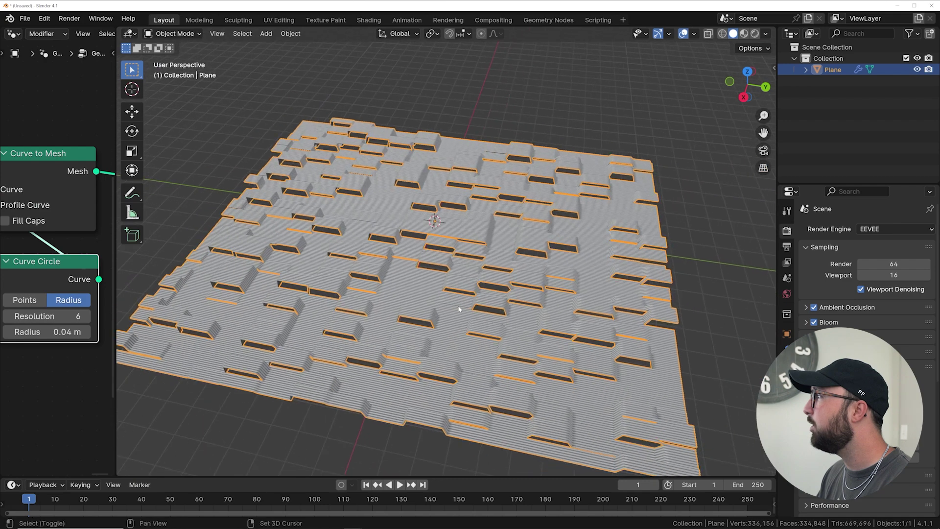
Add a camera and align it to the current angled view of the line grid.
scroll(454, 295, "up", 3)
key("shift+a")
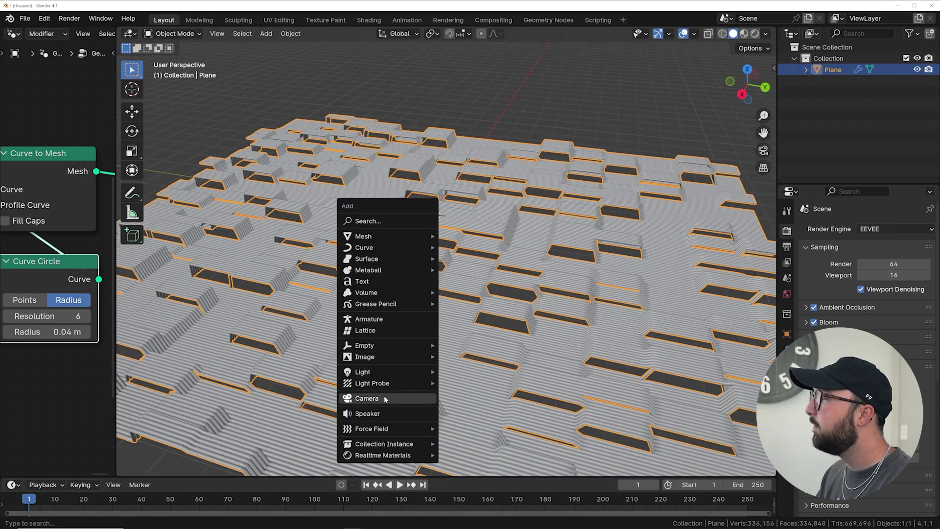
left_click(404, 398)
key("ctrl+alt+KP_0")
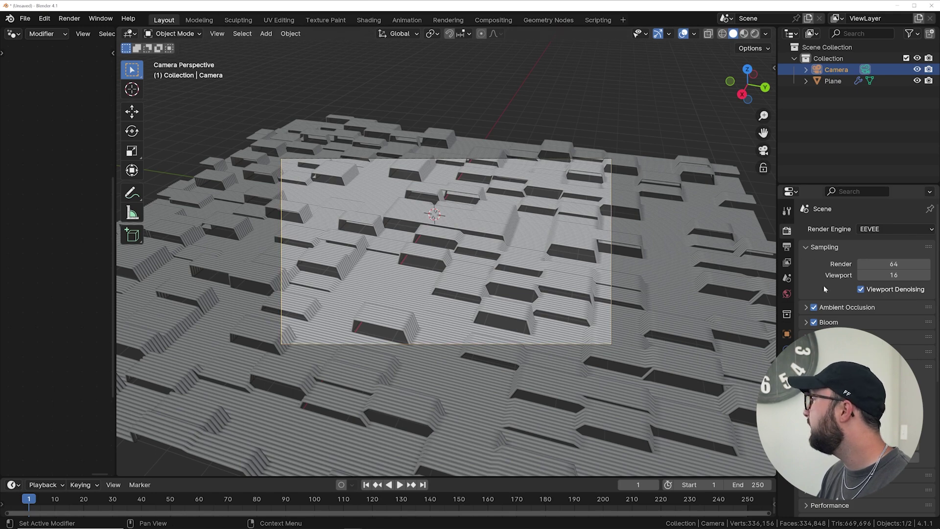
Make the camera Orthographic with a scale of 7.950 and reposition it to reframe the blocks.
left_click(786, 381)
left_click(885, 264)
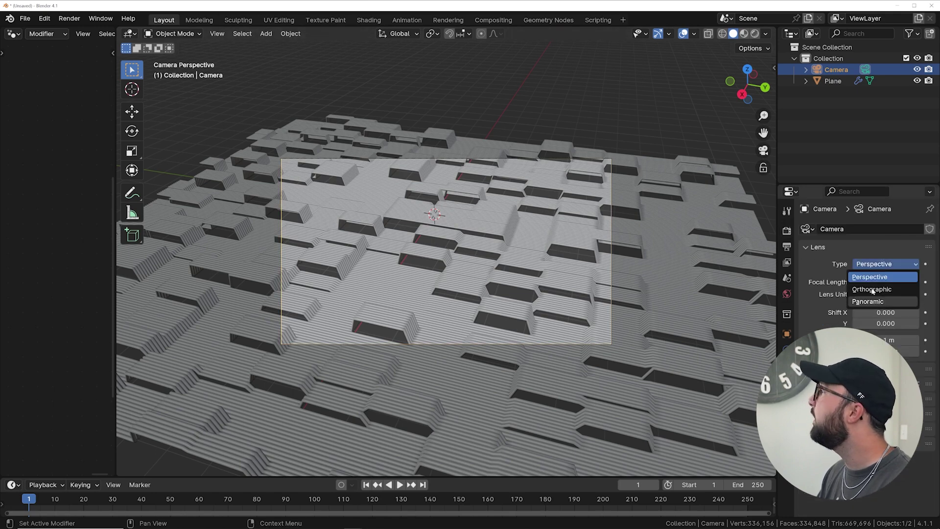
left_click(872, 289)
left_click_drag(884, 282, 910, 282)
key("g")
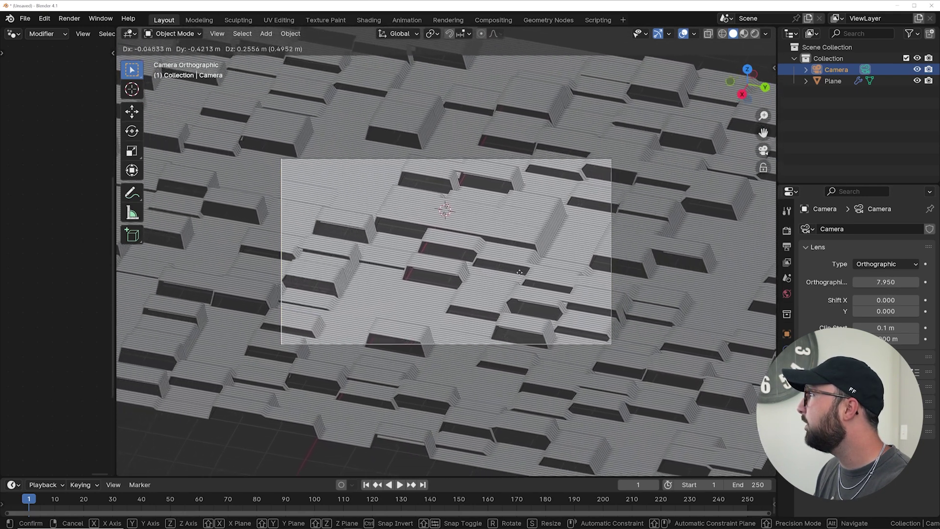
left_click(500, 275)
Add a plane and scale it up by about 10.8 so it extends under the whole line grid.
middle_click_drag(537, 275, 541, 279)
scroll(542, 279, "down", 5)
key("shift+a")
mouse_move(426, 63)
left_click(518, 63)
key("s")
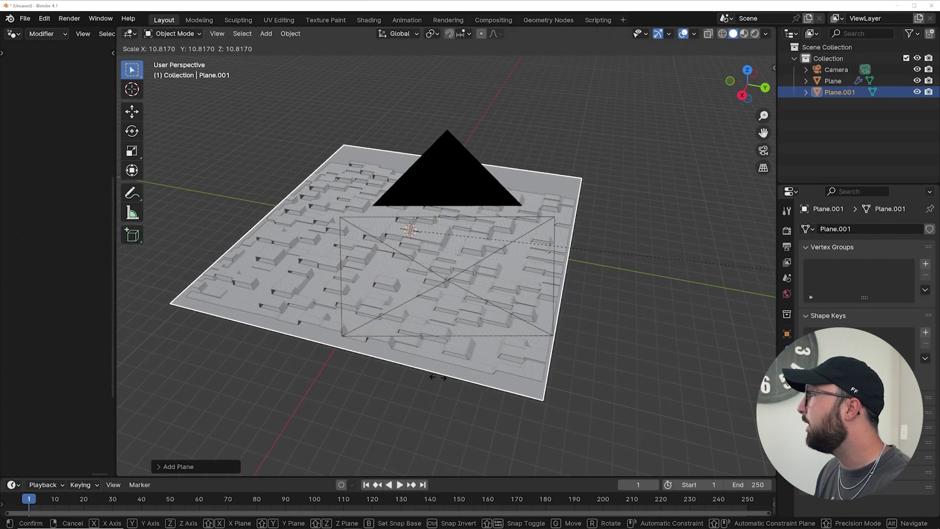
left_click(438, 377)
Lower the large plane slightly along Z with the Move tool so it sits beneath the raised lines.
middle_click_drag(409, 310, 416, 216)
left_click(132, 111)
left_click_drag(386, 211, 386, 214)
middle_click_drag(440, 196, 441, 294)
Create a new material on the large plane.
left_click(787, 428)
left_click(867, 277)
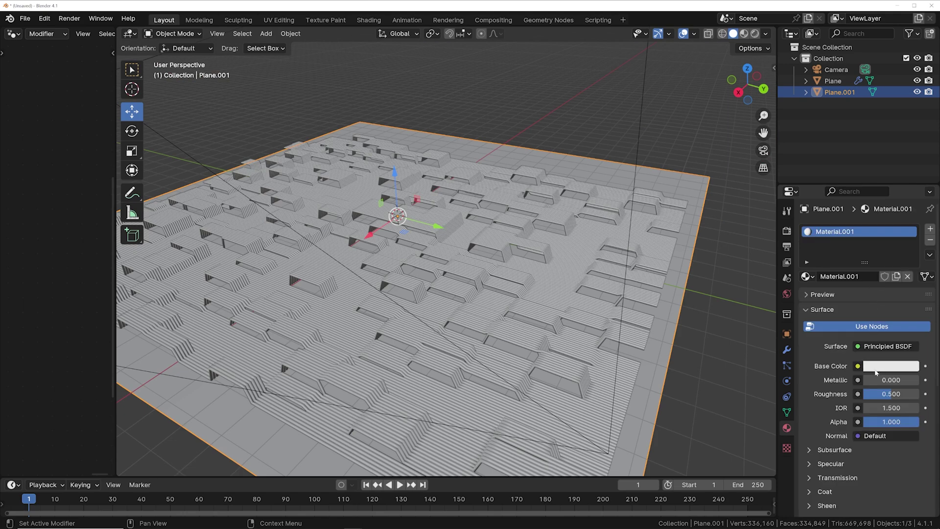
Raise the Metallic value of the large backing plane's material and darken its base color.
left_click_drag(878, 380, 919, 379)
left_click(902, 366)
left_click(912, 241)
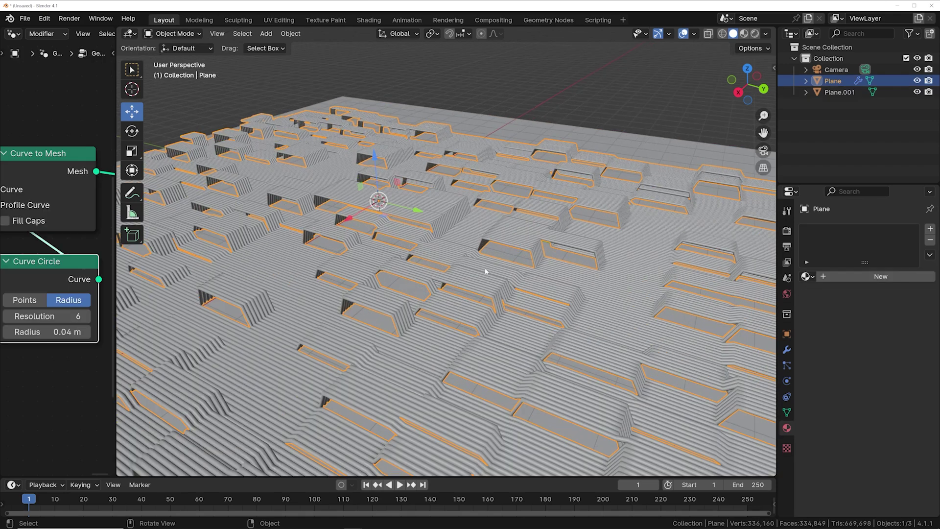
Create a new material on the line-pattern object and name it maine.
left_click(866, 277)
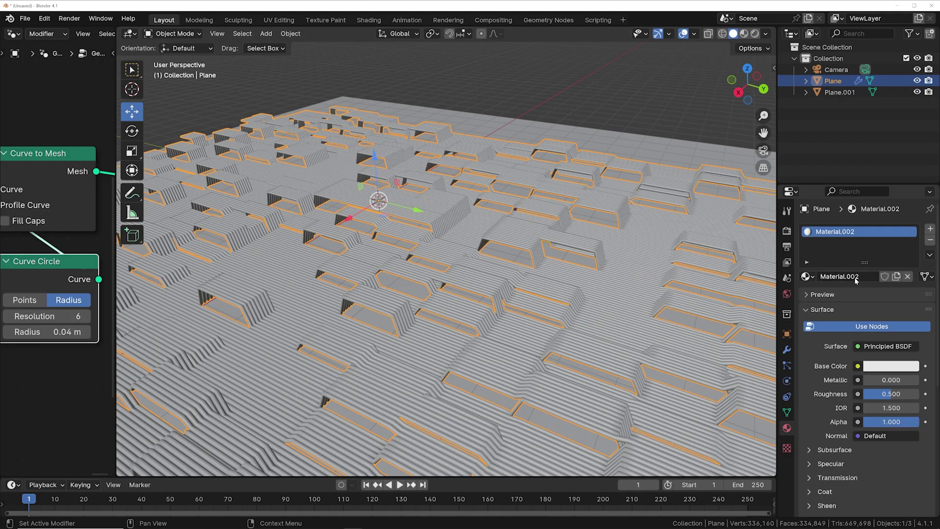
double_click(856, 278)
type("maine")
key("Return")
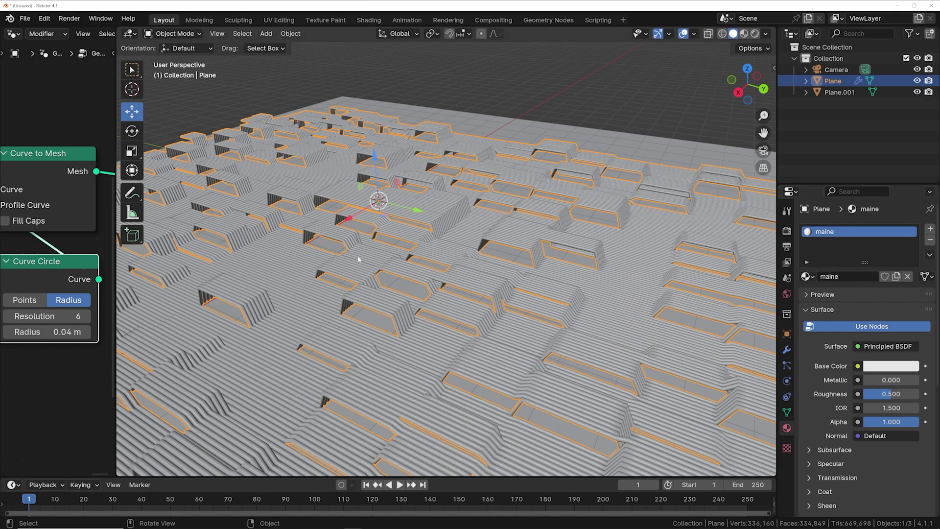
Set the maine material's Metallic to 1.000 and darken its base color to light grey.
left_click_drag(875, 381, 931, 380)
left_click(899, 366)
left_click_drag(910, 197, 910, 213)
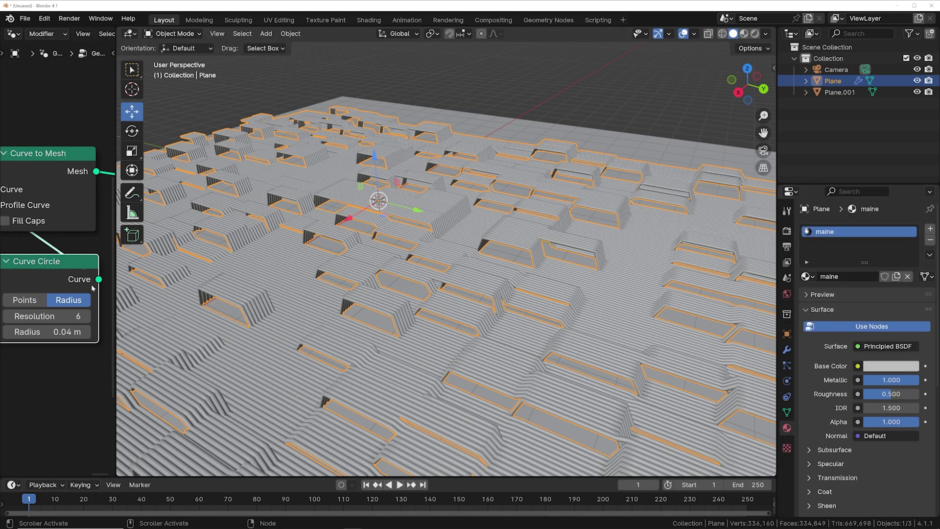
Switch the viewport to Material Preview shading and widen the node editor beside it.
left_click(743, 33)
scroll(391, 244, "down", 5)
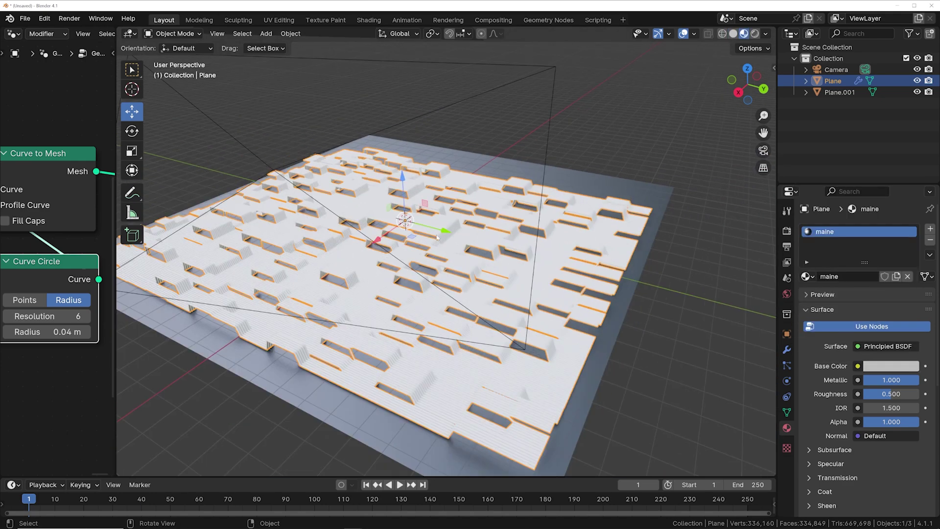
left_click_drag(120, 279, 387, 279)
scroll(318, 277, "down", 3)
scroll(222, 294, "up", 2)
Insert a Set Material node between the Curve to Mesh and Group Output nodes.
key("shift+a")
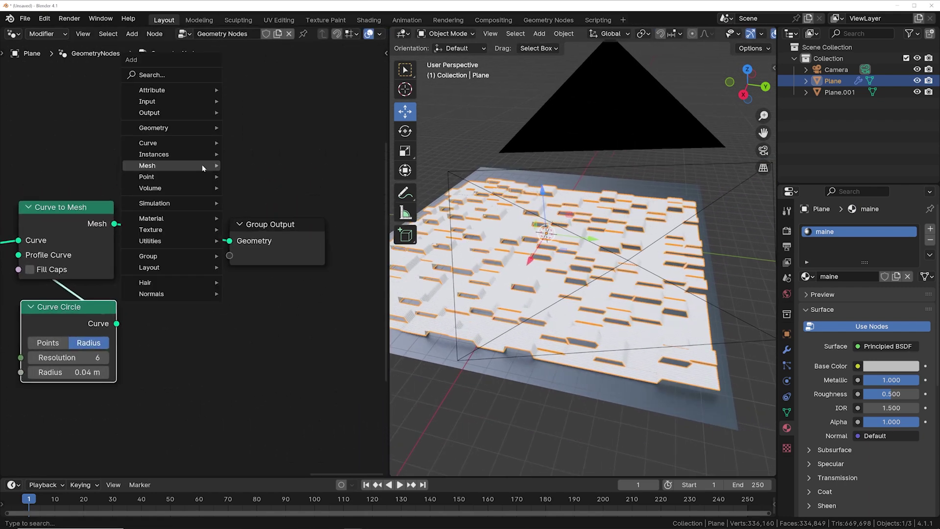
left_click(148, 78)
type("set")
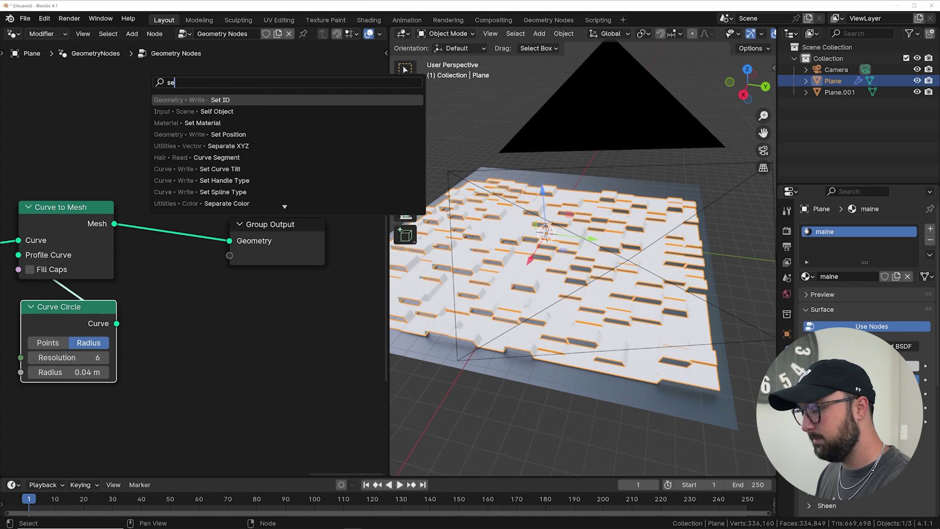
key("Down")
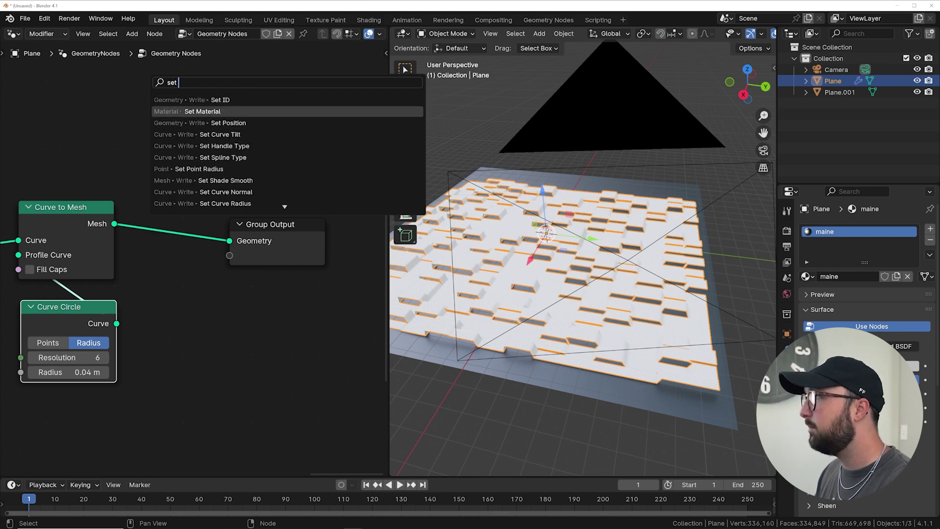
key("Return")
left_click(166, 204)
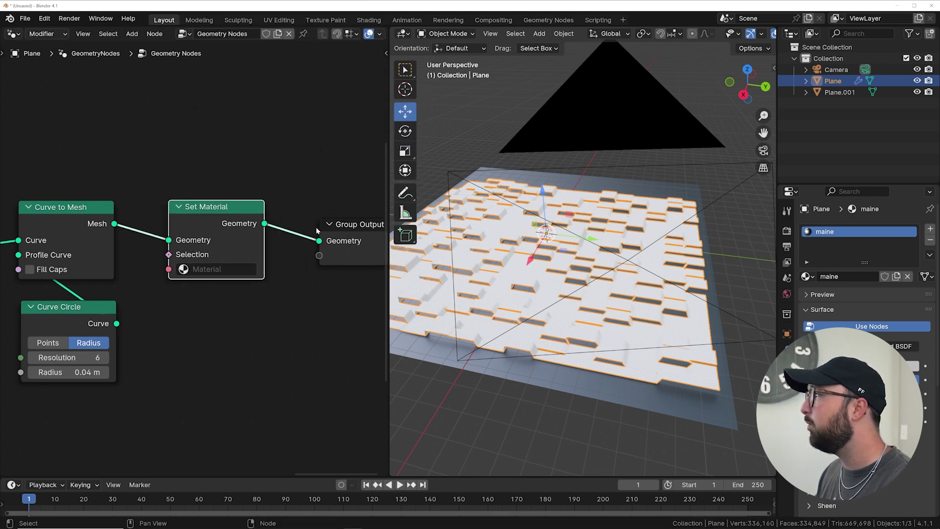
Assign the maine material in the Set Material node.
middle_click_drag(284, 232, 228, 235)
left_click(154, 272)
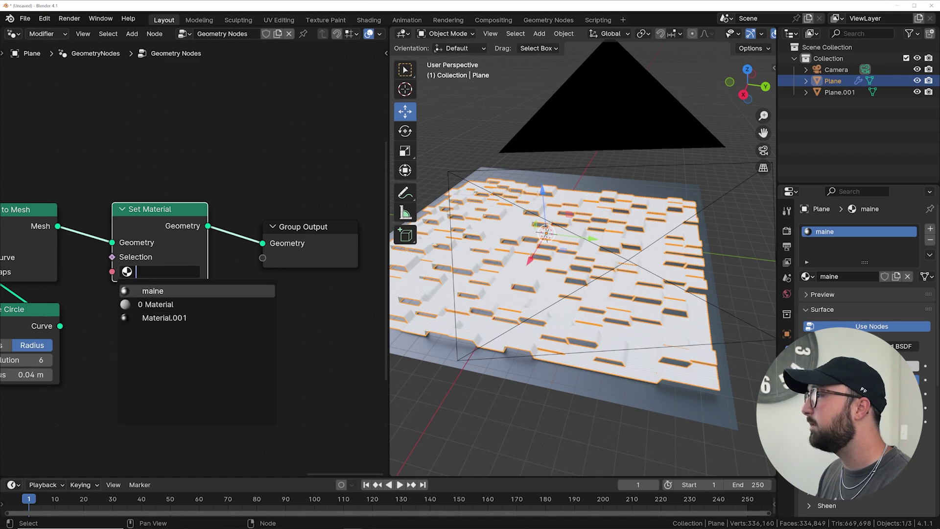
left_click(154, 291)
middle_click_drag(489, 303, 560, 314)
scroll(560, 314, "down", 3)
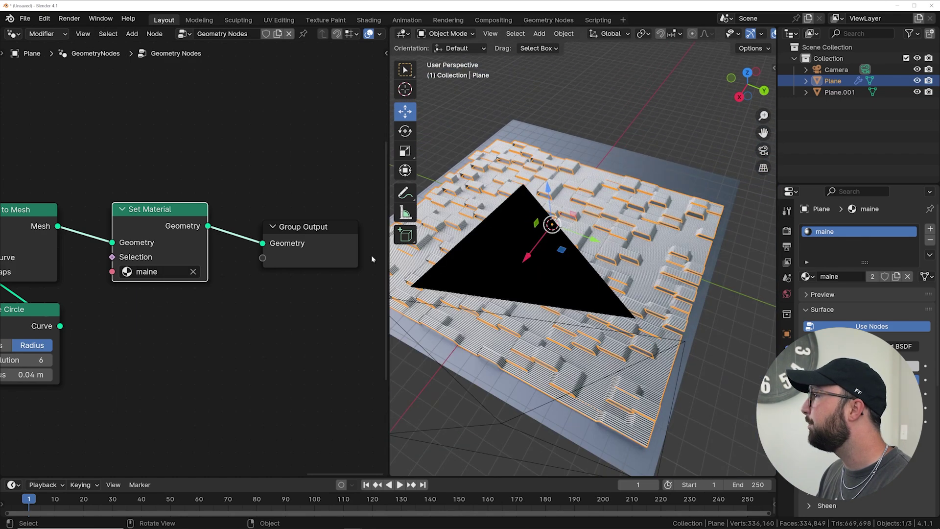
Switch the node editor to the Shader Editor and frame the maine material's nodes.
left_click(12, 33)
left_click(49, 139)
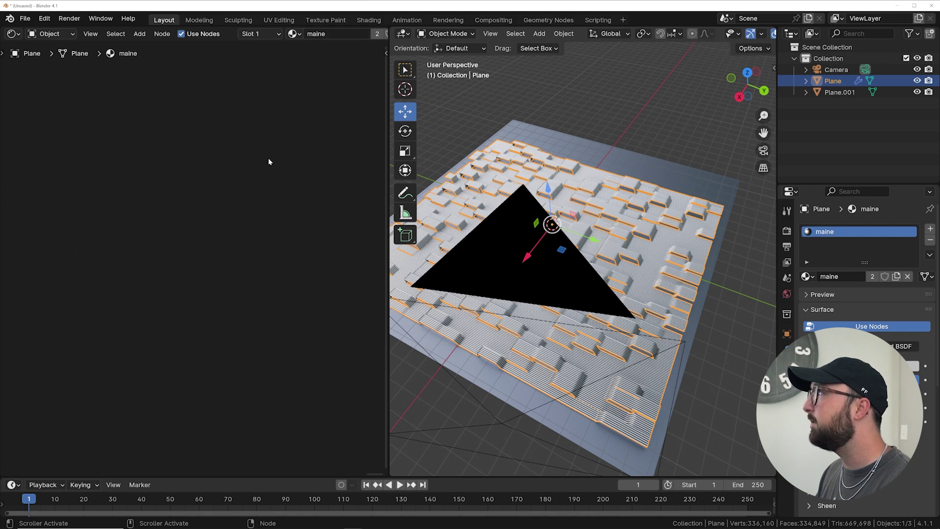
key("Home")
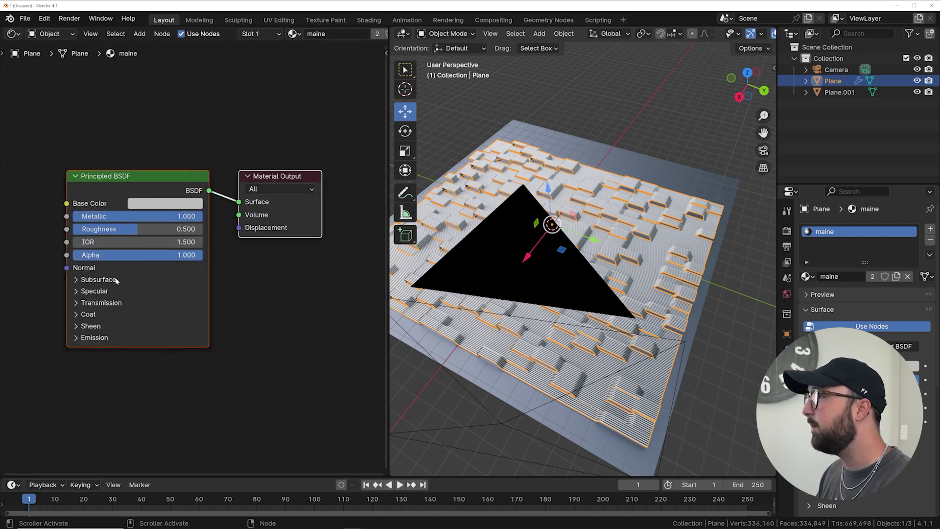
scroll(146, 251, "down", 4)
middle_click_drag(110, 249, 180, 243)
scroll(181, 242, "up", 1)
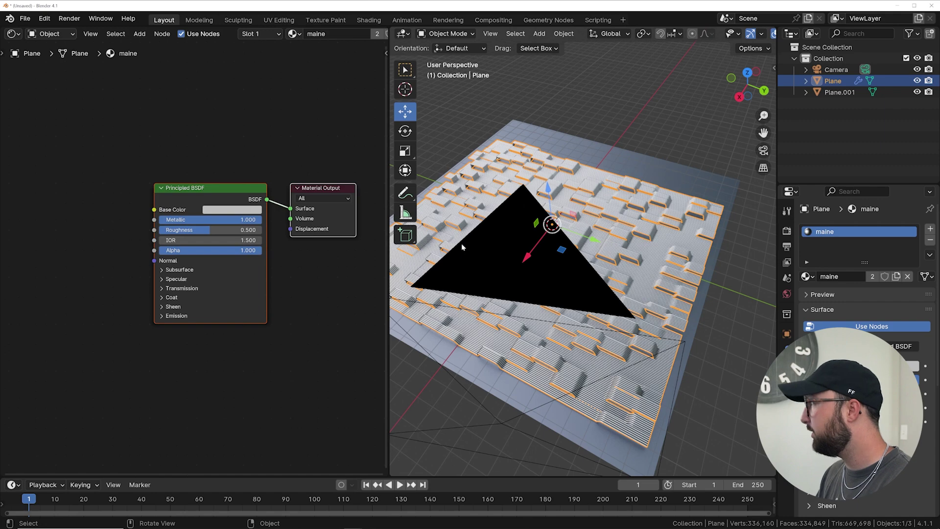
Examine the metallic line pattern through the camera and from close-up angles.
key("KP_0")
scroll(561, 258, "up", 5)
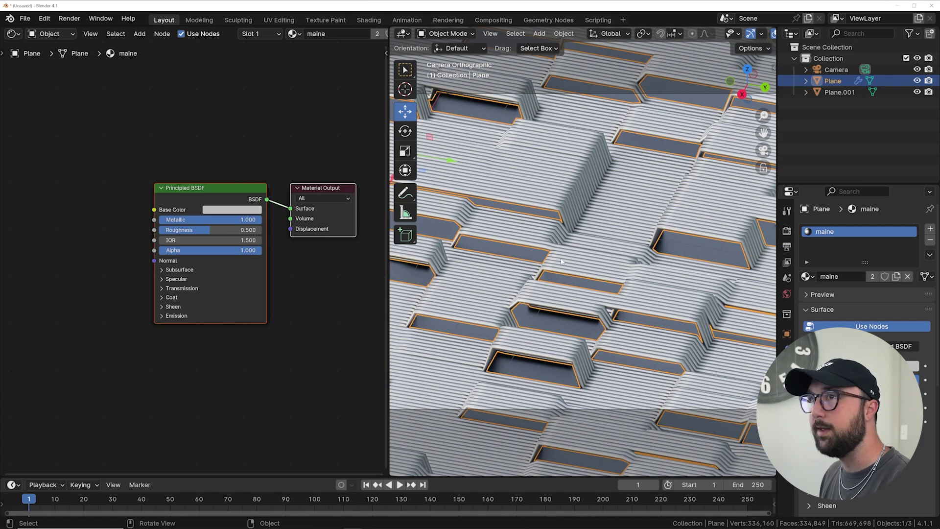
scroll(493, 170, "down", 4)
middle_click_drag(543, 196, 514, 245)
scroll(558, 274, "up", 5)
mouse_move(563, 274)
middle_mouse_down()
mouse_move(577, 268)
mouse_move(551, 265)
middle_mouse_up()
scroll(551, 266, "up", 5)
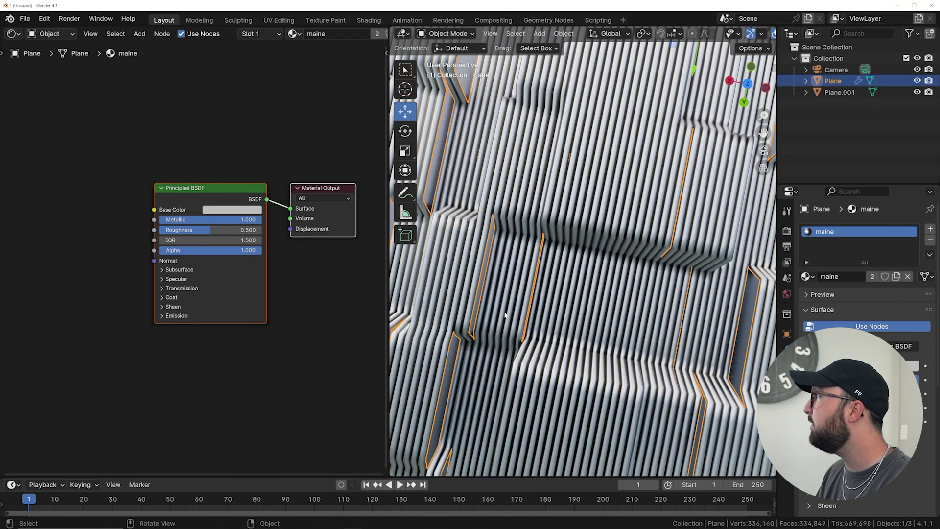
scroll(519, 308, "down", 4)
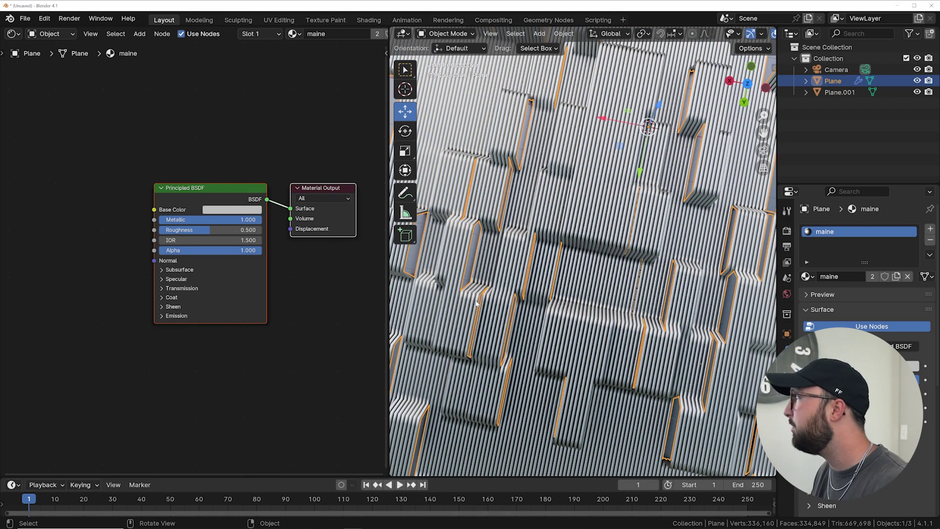
key("KP_0")
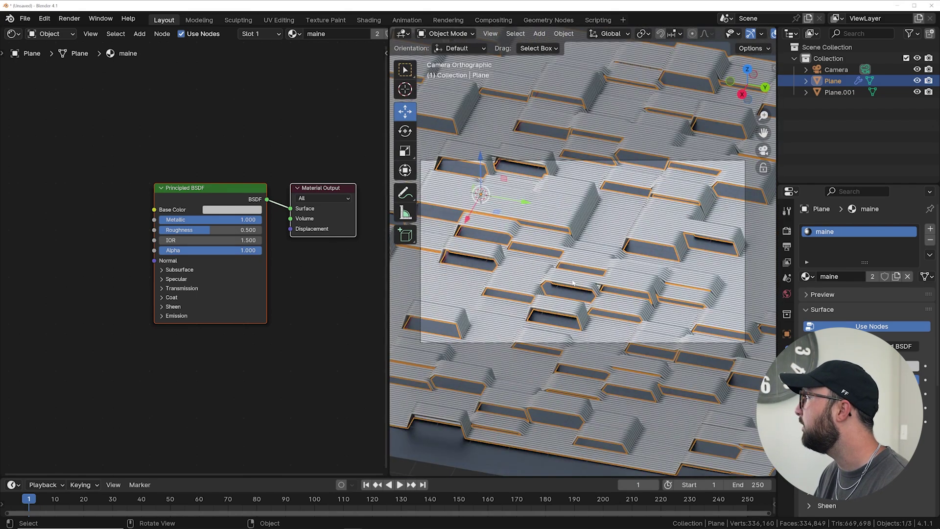
scroll(572, 283, "up", 3)
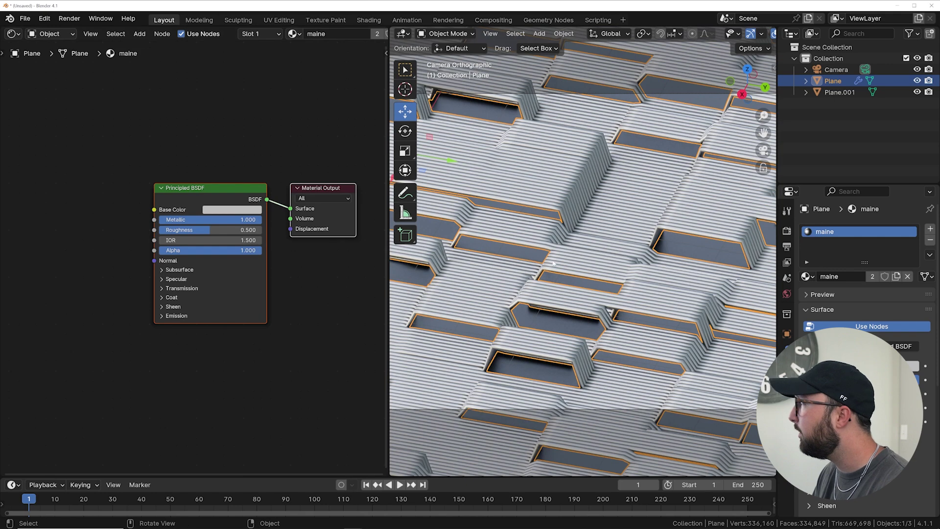
scroll(572, 271, "down", 2)
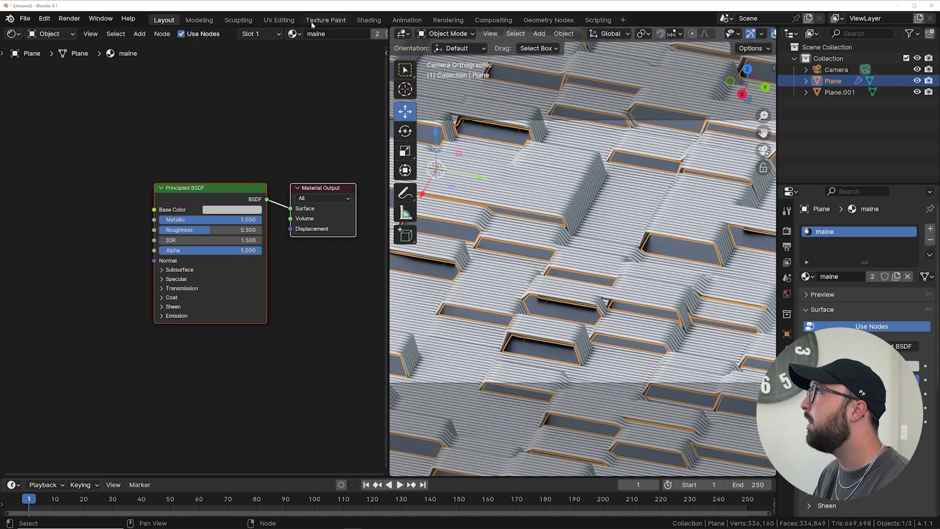
Switch the Shader Editor area back to the Geometry Node Editor.
left_click(47, 33)
left_click(13, 33)
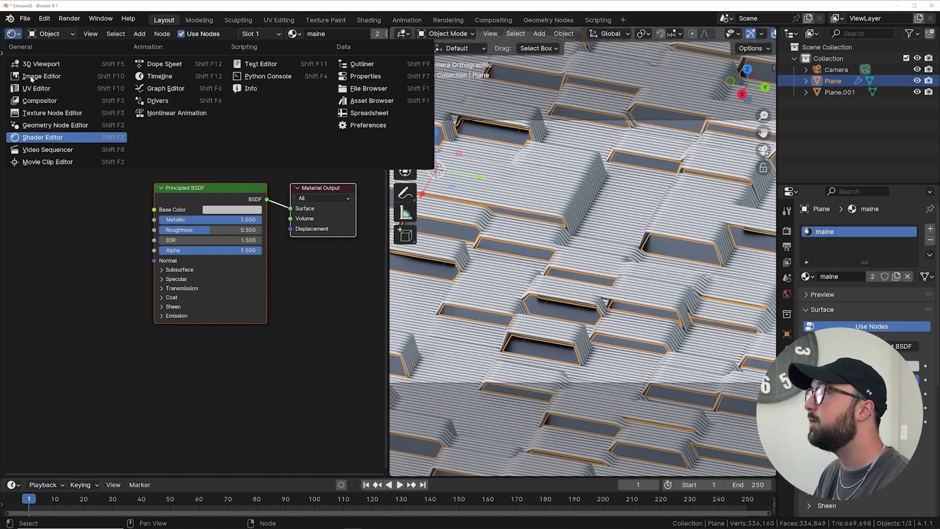
left_click(42, 125)
Reposition the Realize Instances node to leave free space between it and Instance on Points.
scroll(190, 233, "down", 5)
scroll(350, 360, "down", 4)
middle_click_drag(350, 360, 195, 286)
scroll(196, 285, "up", 4)
left_click_drag(181, 297, 317, 324)
middle_click_drag(324, 323, 190, 281)
left_click_drag(190, 280, 172, 272)
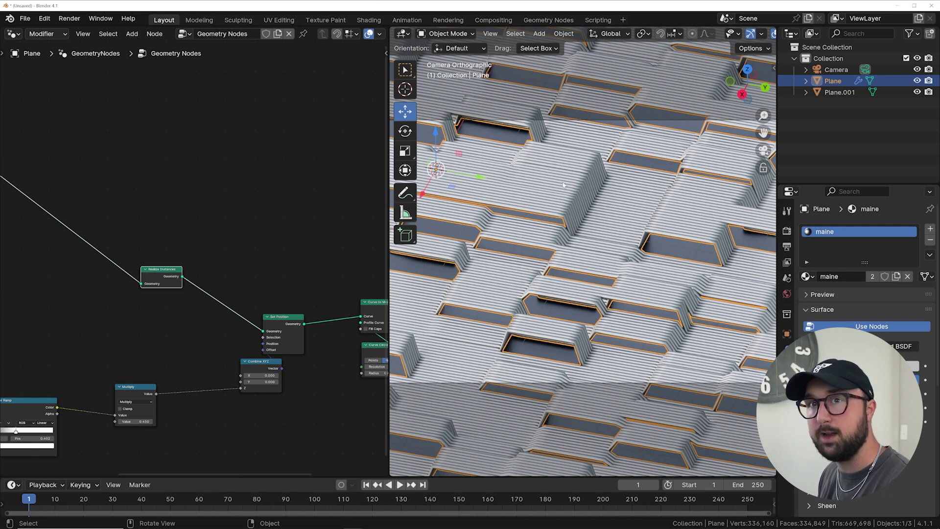
left_click_drag(159, 273, 135, 230)
middle_click_drag(123, 225, 233, 247)
left_click_drag(249, 253, 250, 223)
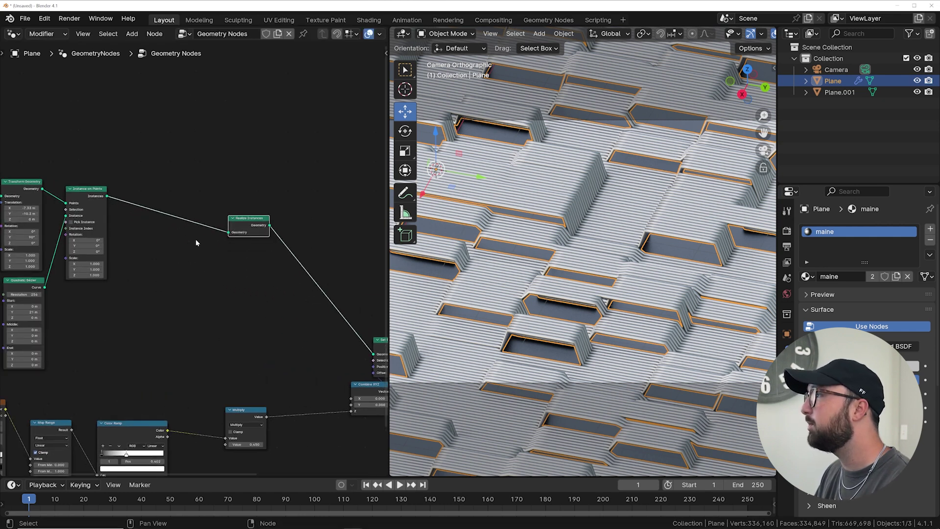
scroll(178, 201, "up", 2)
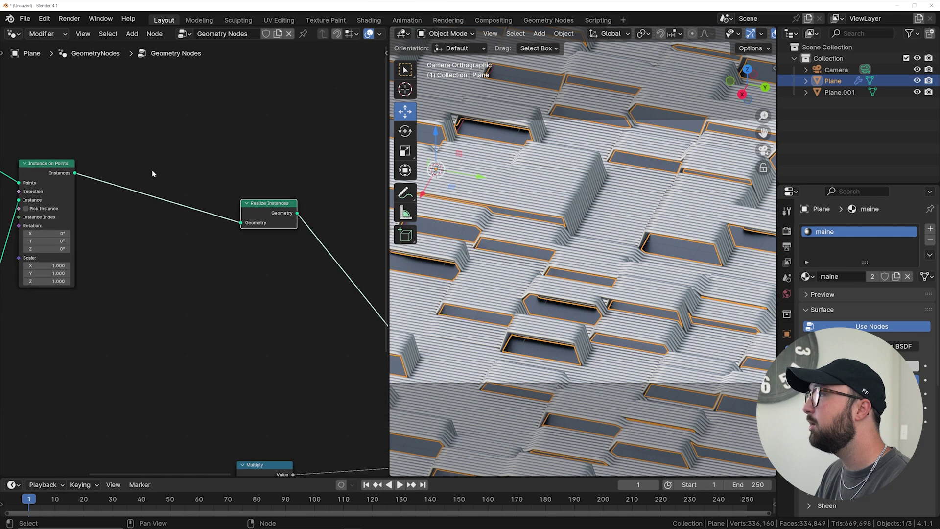
Insert a Store Named Attribute node between Instance on Points and Realize Instances.
key("shift+a")
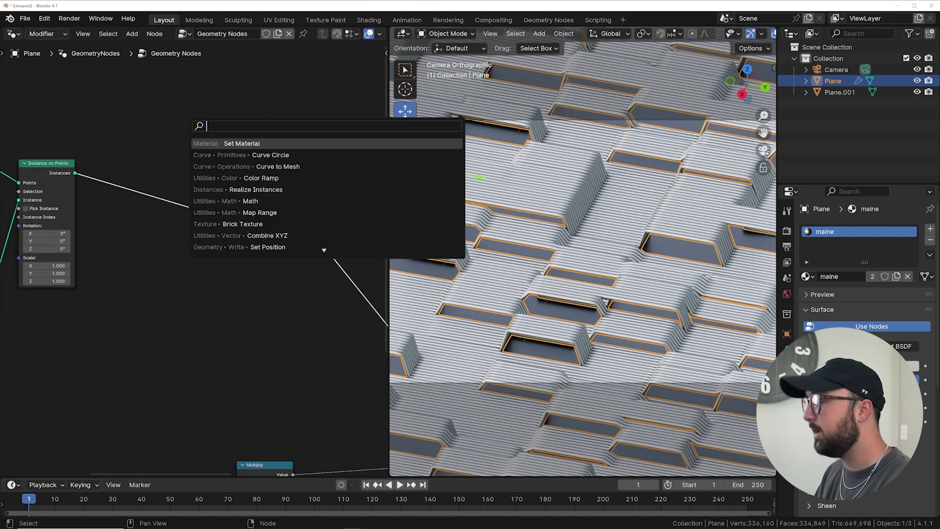
type("store")
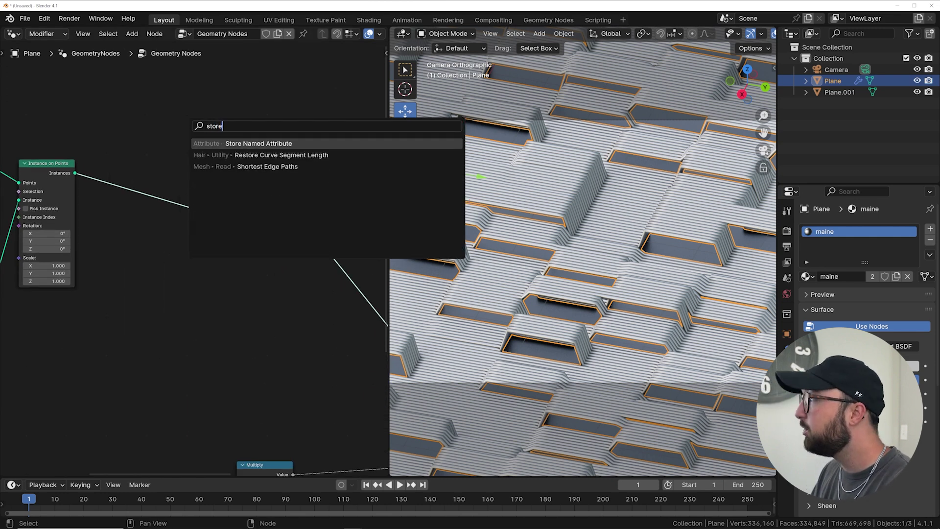
key("Return")
left_click(145, 169)
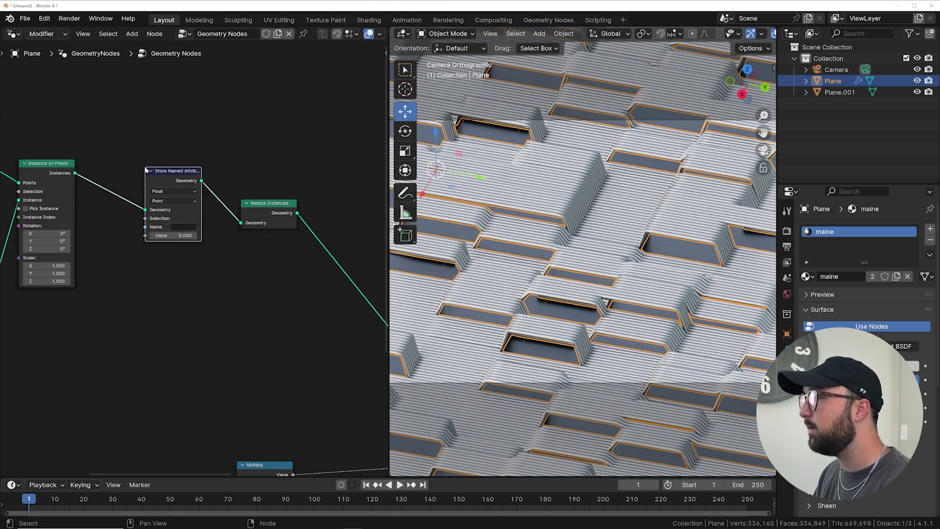
Set the Store Named Attribute node's domain to Instance and its attribute name to rand.
scroll(199, 243, "up", 4)
middle_click_drag(202, 204, 221, 202)
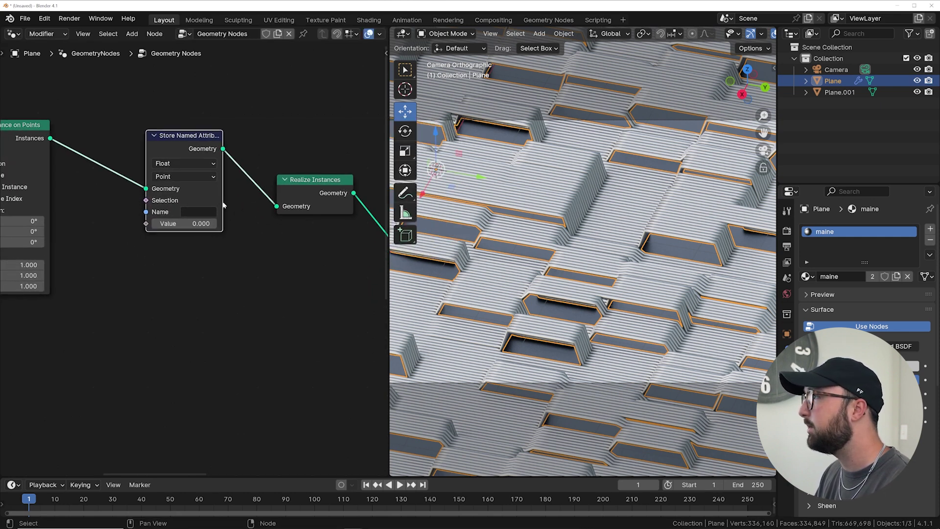
middle_click_drag(177, 184, 223, 218)
left_click(230, 210)
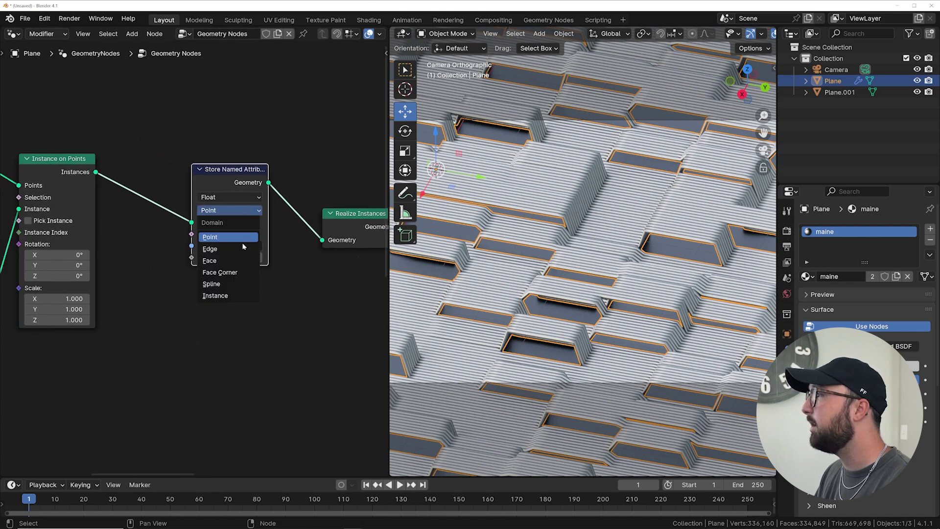
left_click(223, 296)
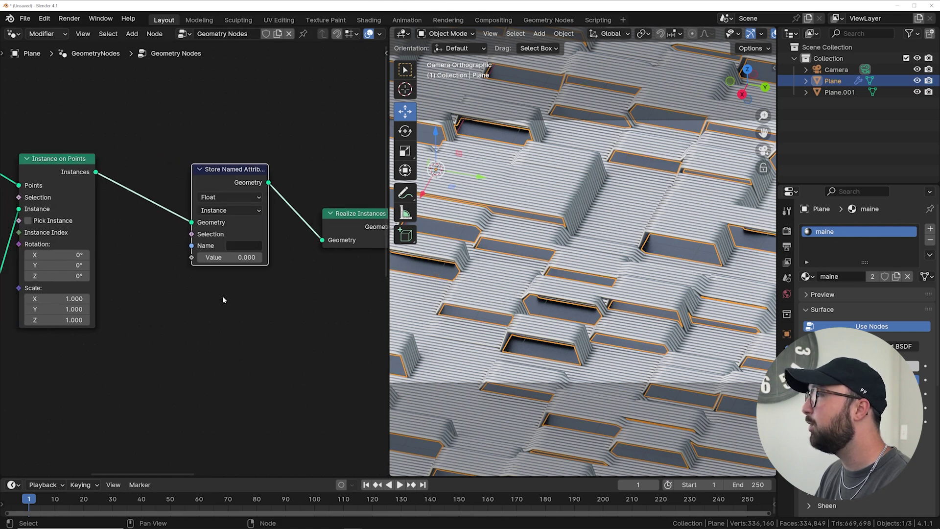
left_click(245, 245)
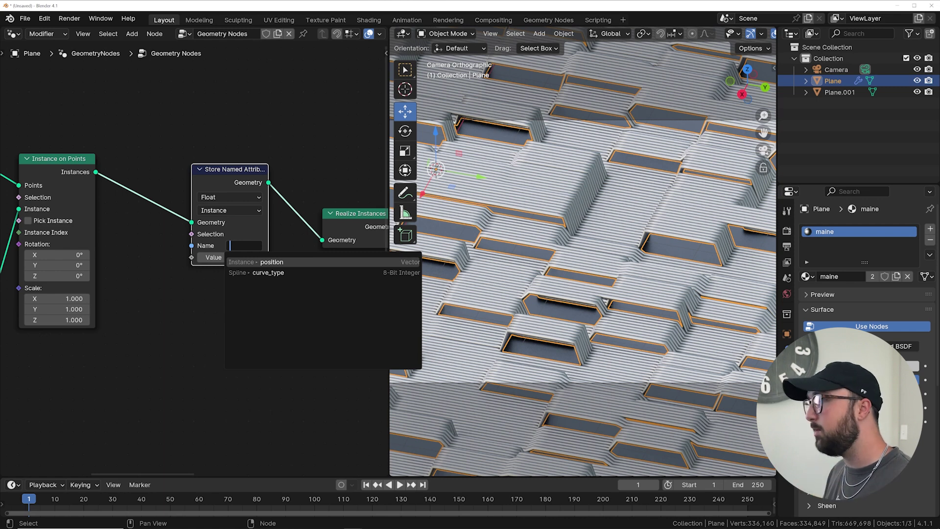
type("rand")
key("Return")
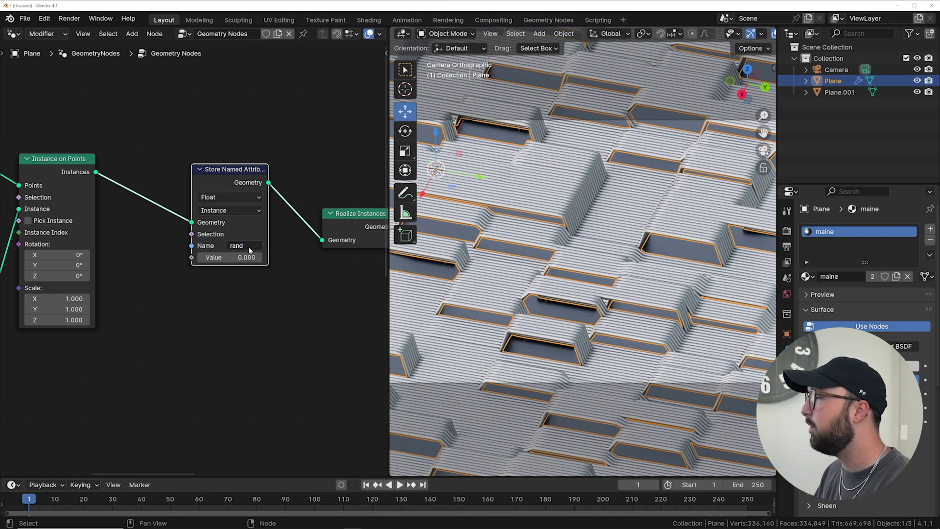
Add a Random Value node directly below Store Named Attribute, adjusting its Min and setting its Max to -28.900.
key("shift+a")
left_click(275, 126)
type("random")
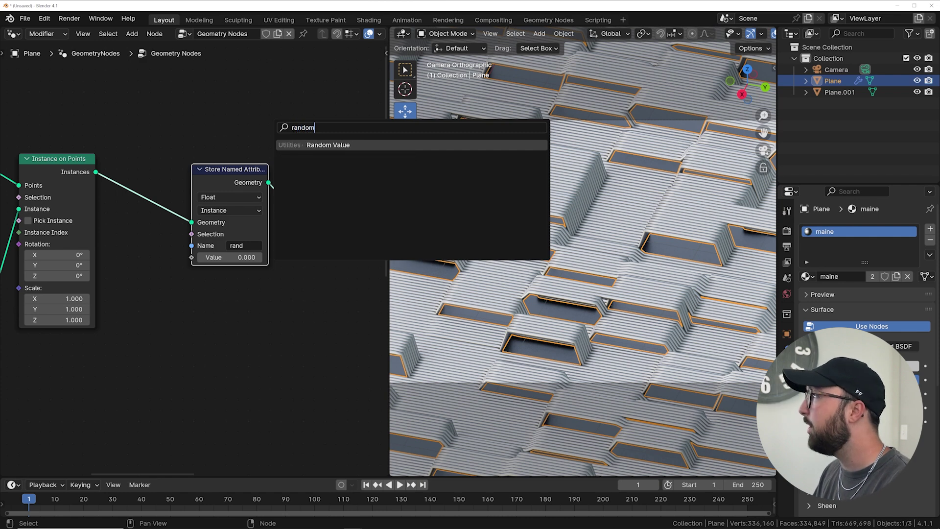
key("Return")
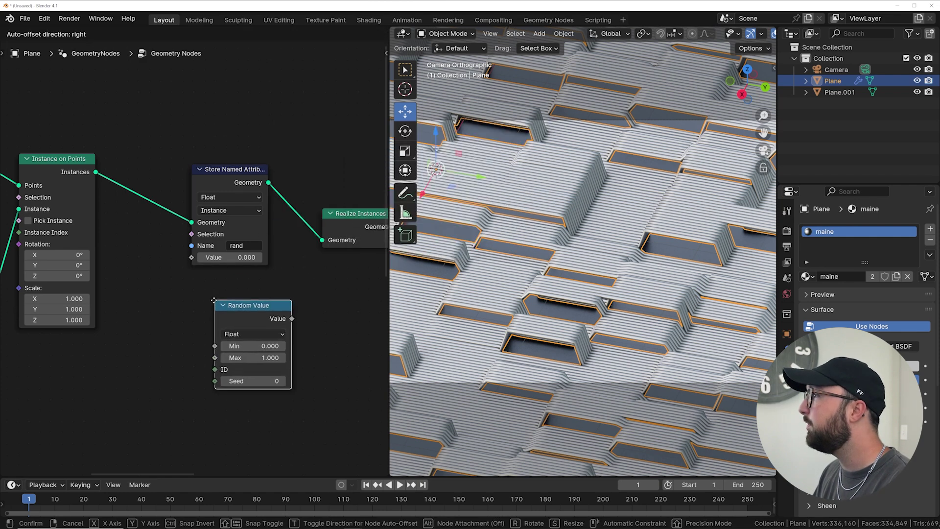
left_click(227, 314)
left_click_drag(226, 333, 225, 333)
left_click_drag(228, 324, 251, 324)
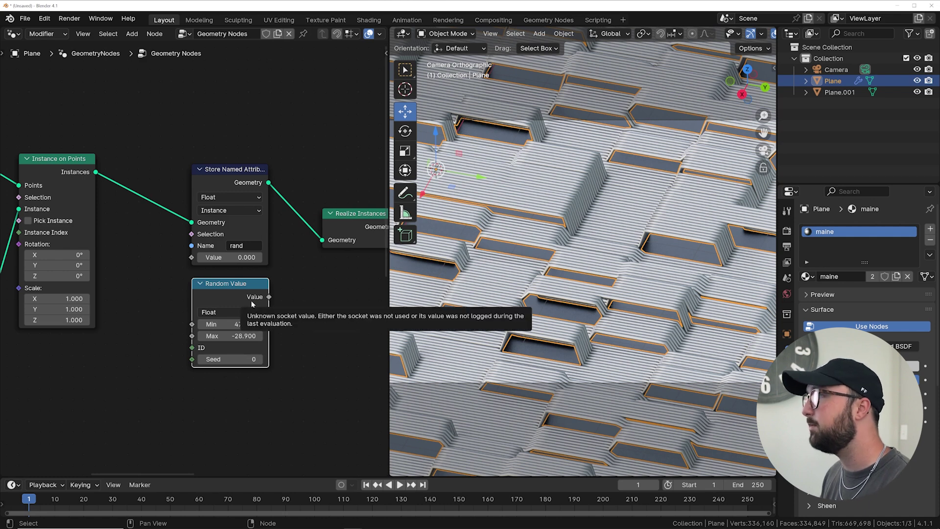
Connect the Random Value output to the Store Named Attribute node's Value input, keeping Random Value directly below it.
left_click_drag(238, 299, 196, 259)
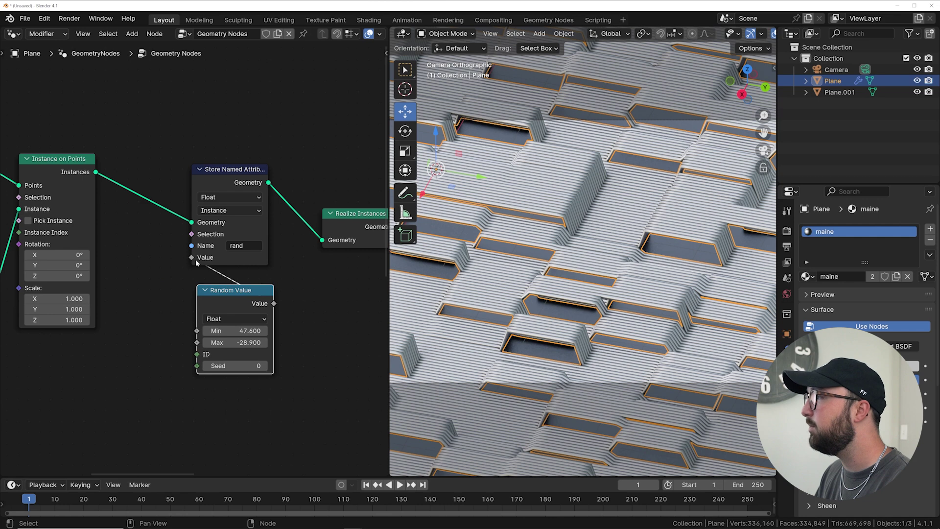
left_click_drag(237, 297, 233, 283)
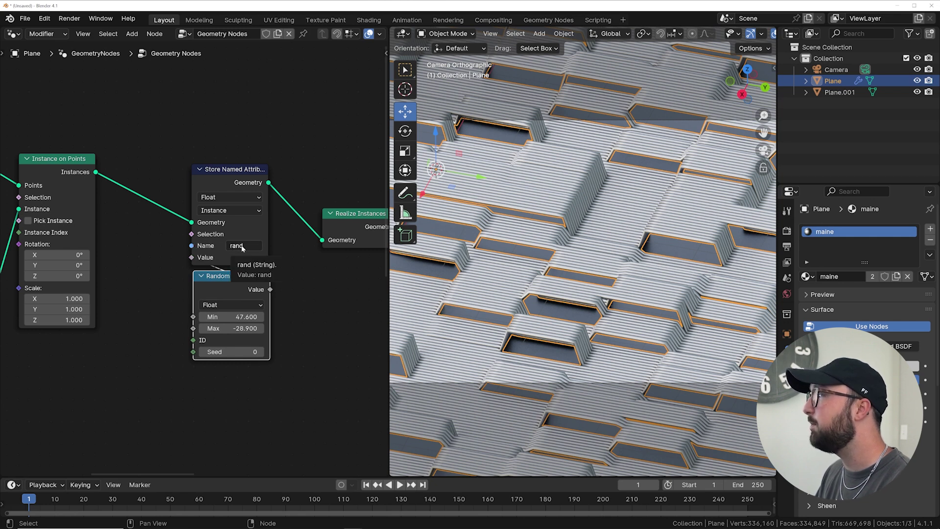
In the shader editor, duplicate the maine material's Principled BSDF and place the copy directly below the original.
left_click(13, 33)
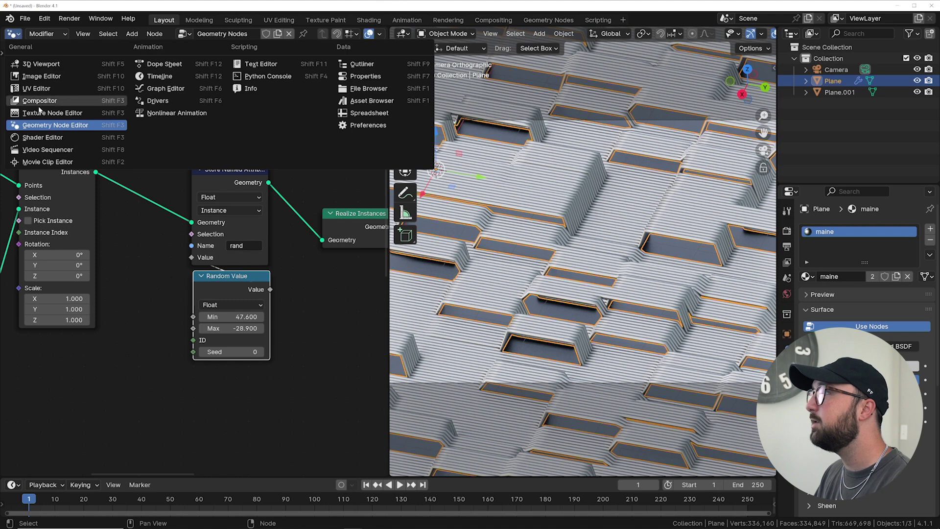
left_click(43, 138)
key("Home")
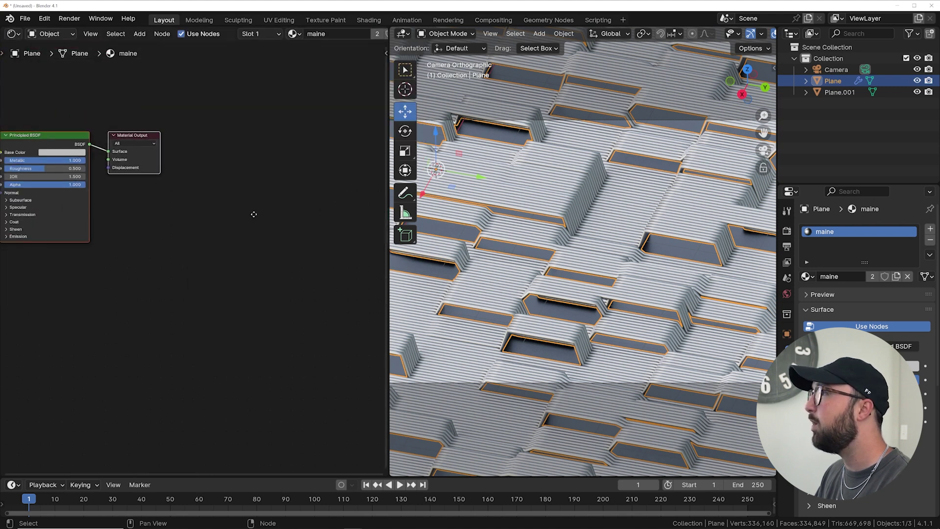
left_click(206, 174)
left_click_drag(173, 163, 126, 165)
key("shift+d")
left_click(126, 309)
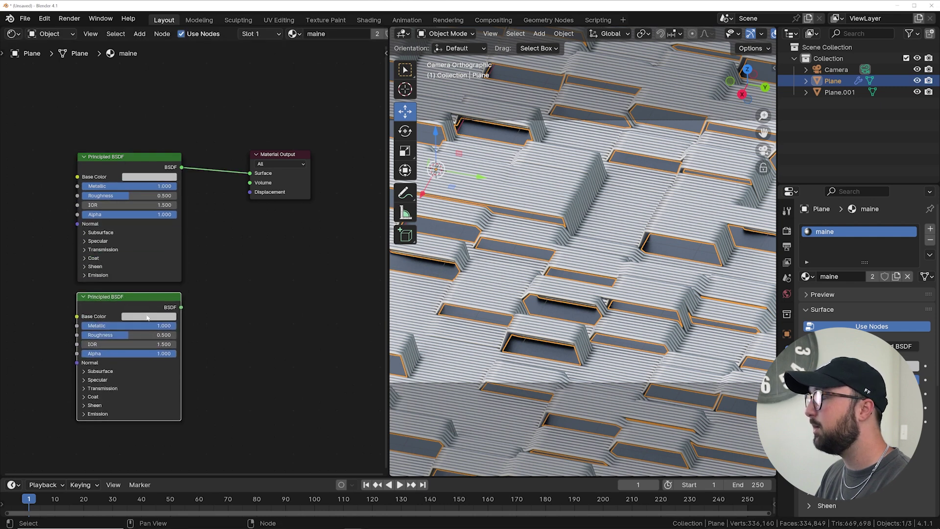
Give the duplicated Principled BSDF Metallic 0.000, Roughness 0.175, Transmission Weight 1.000 and a white Base Color.
key("Home")
left_click_drag(173, 294, 98, 294)
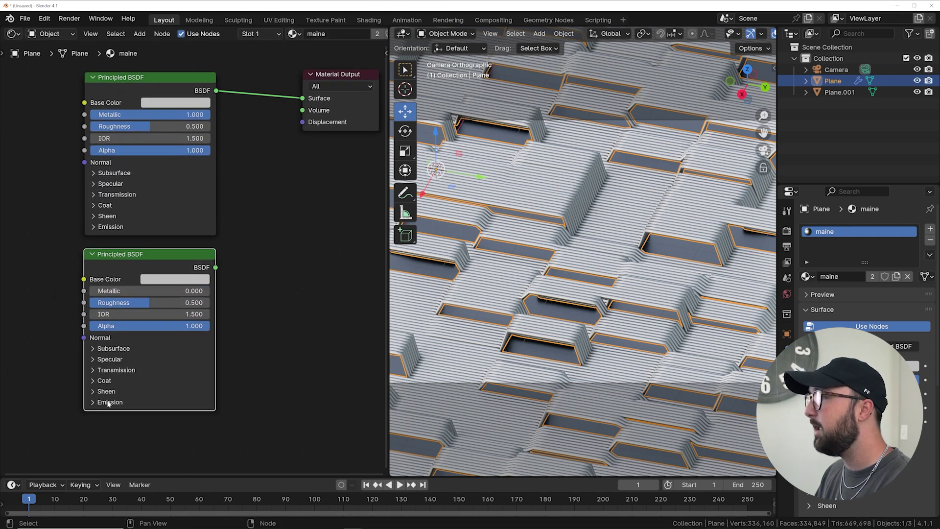
left_click(119, 372)
left_click_drag(147, 303, 107, 302)
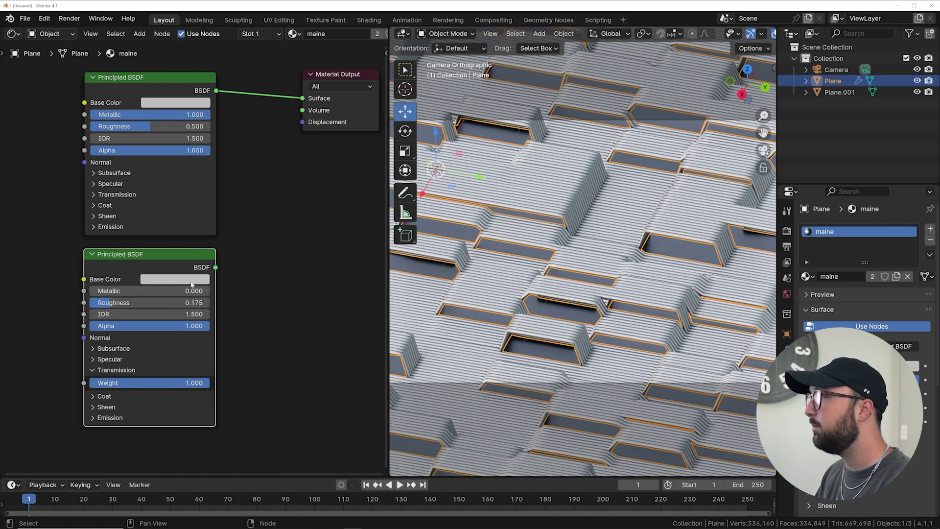
left_click(175, 279)
left_click_drag(248, 140, 248, 105)
Insert a Mix Shader before Material Output, connect the second Principled BSDF to its lower Shader input, and move it above the shaders.
scroll(280, 266, "up", 3, "shift")
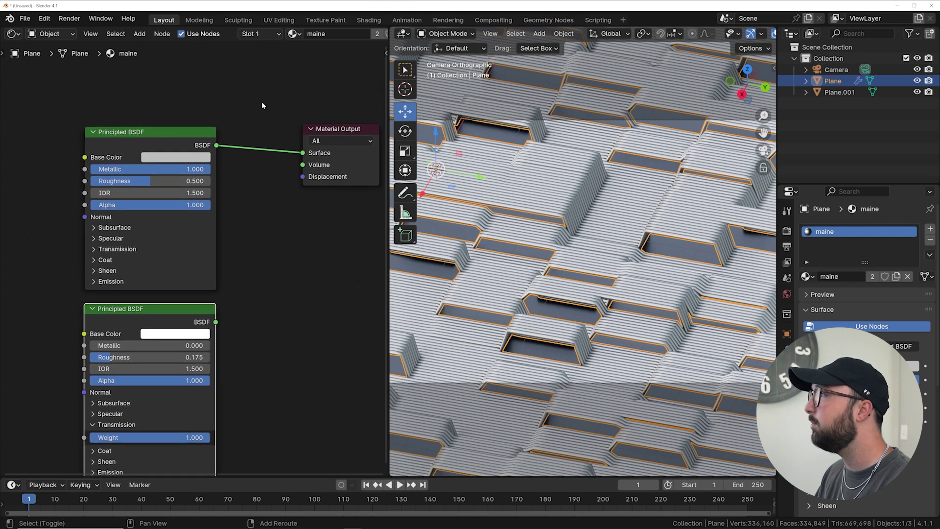
key("shift+a")
type("mix")
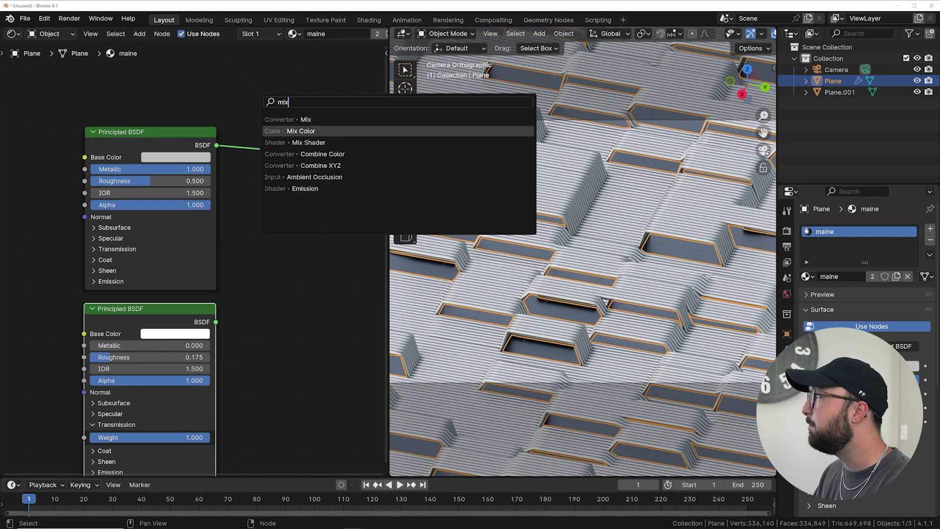
left_click(300, 141)
left_click(261, 140)
left_click_drag(215, 322, 261, 195)
middle_click_drag(239, 175, 223, 364)
left_click_drag(284, 337, 270, 198)
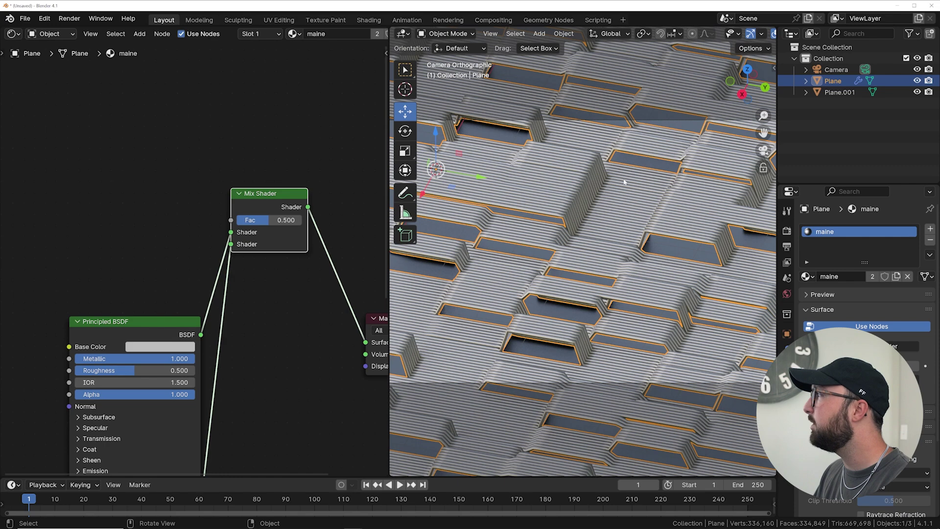
Add a Color Ramp node and connect its Color output to the Mix Shader's Fac input.
key("shift+a")
type("col")
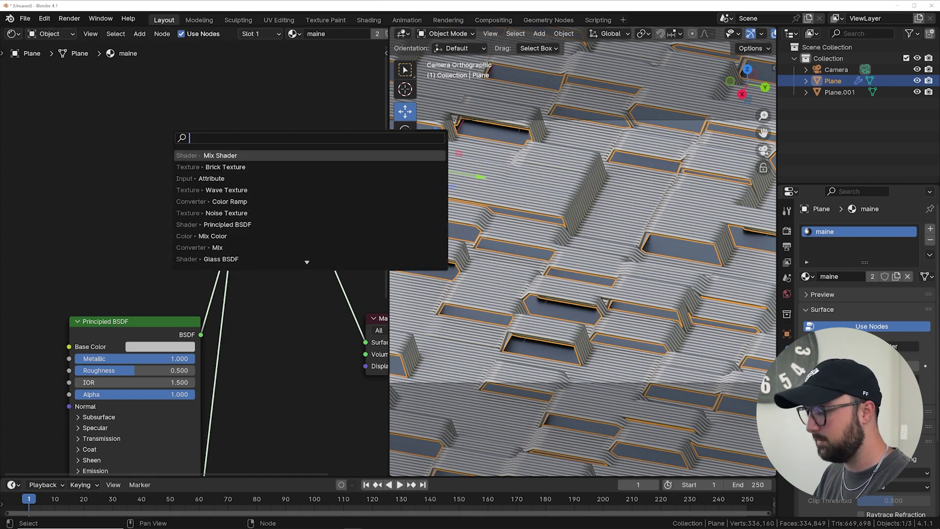
key("Down")
key("Return")
left_click(239, 196)
left_click_drag(196, 181, 231, 220)
Add a Noise Texture node, connect its Fac output to the Color Ramp's Fac, and set the noise to 4D.
middle_click_drag(231, 220, 328, 229)
key("shift+a")
type("noi")
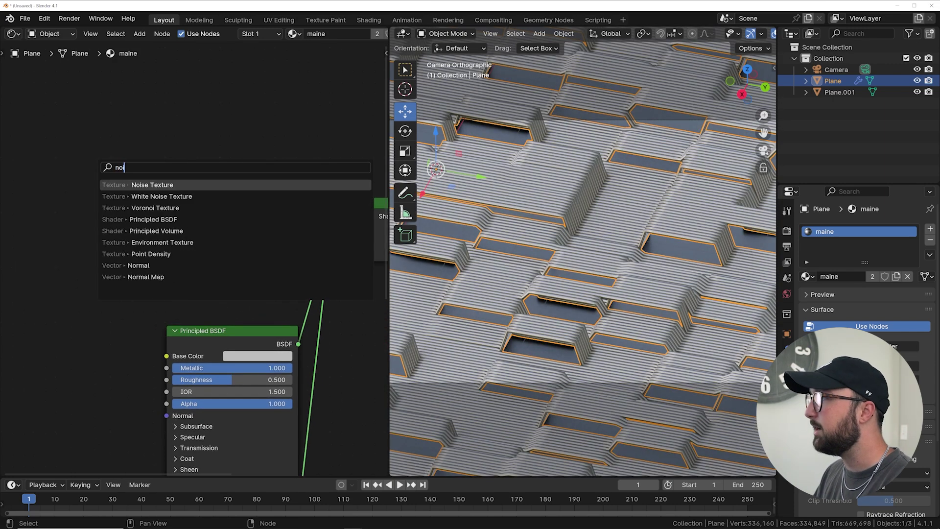
key("Return")
left_click(75, 180)
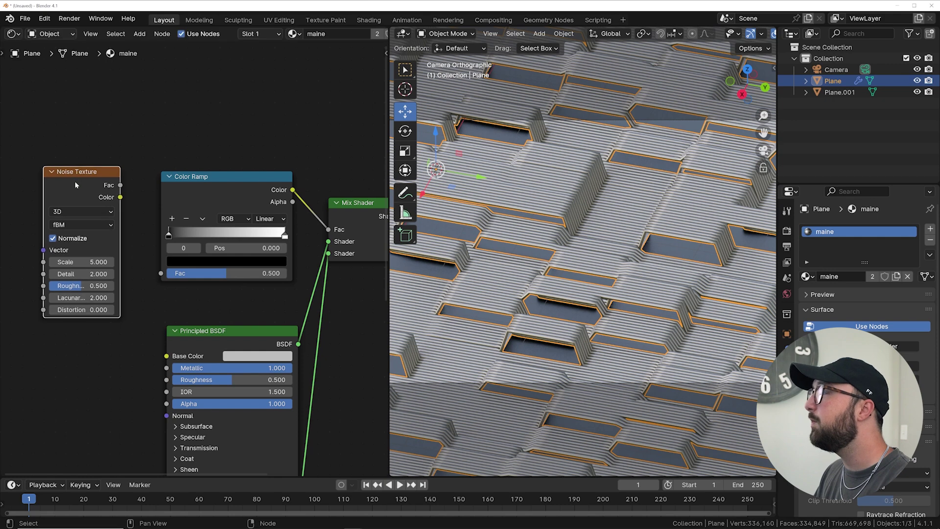
middle_click_drag(75, 180, 171, 189)
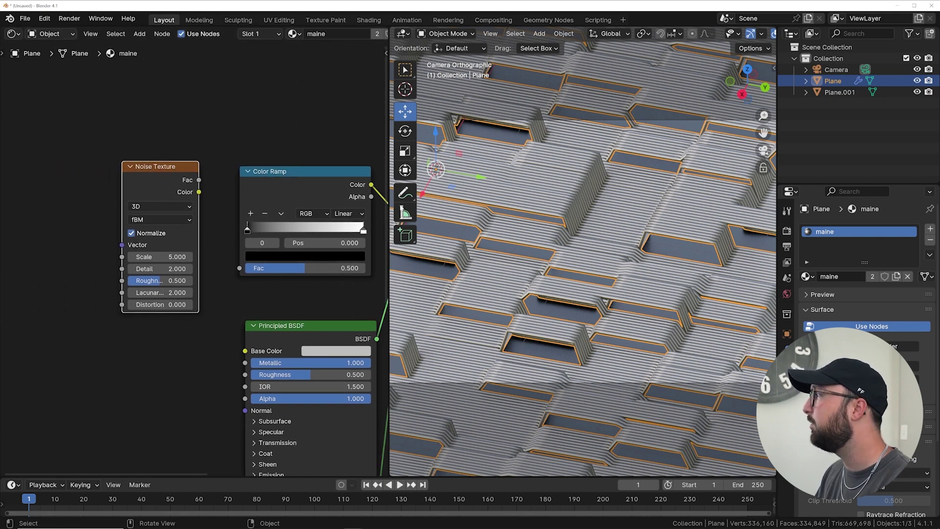
left_click_drag(199, 179, 241, 268)
middle_click_drag(111, 205, 196, 216)
left_click(221, 217)
left_click(226, 278)
Add an Attribute node named rand and connect its Fac output to the Noise Texture's Vector input.
key("shift+a")
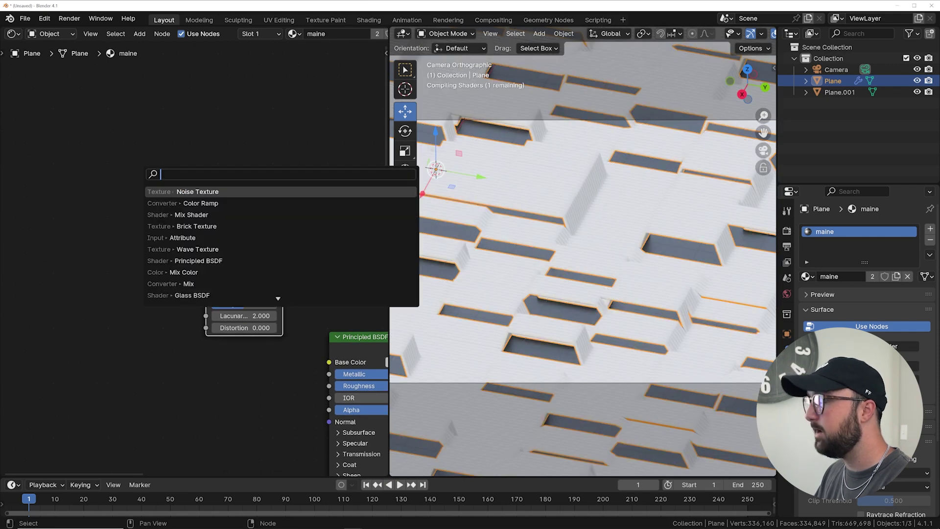
type("at")
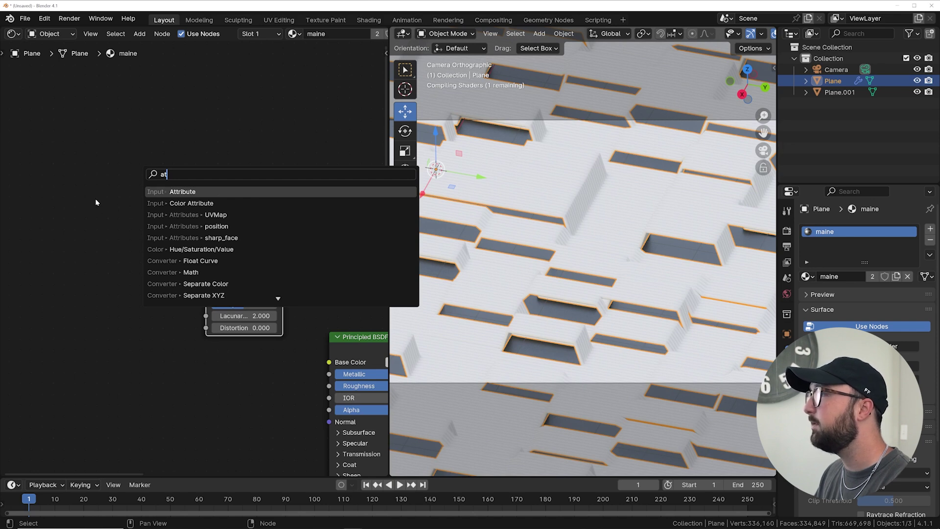
key("Return")
left_click(69, 193)
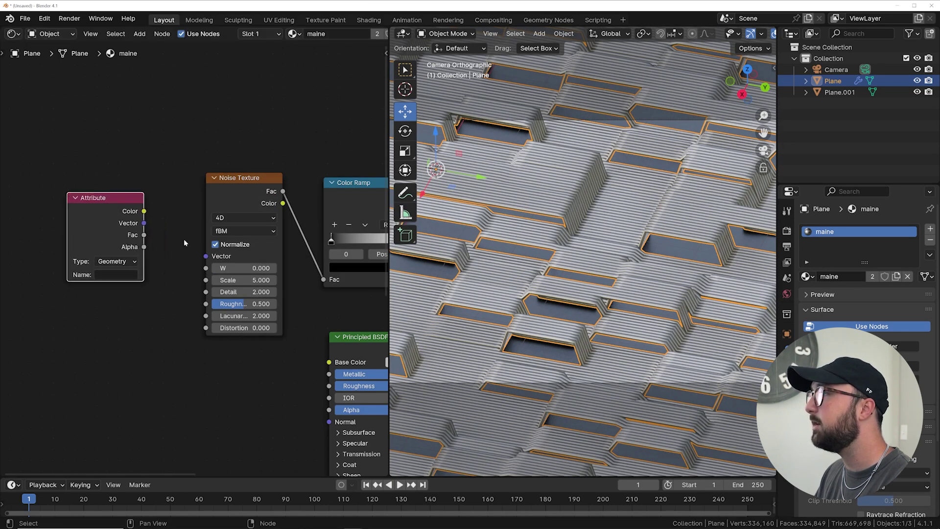
left_click(124, 277)
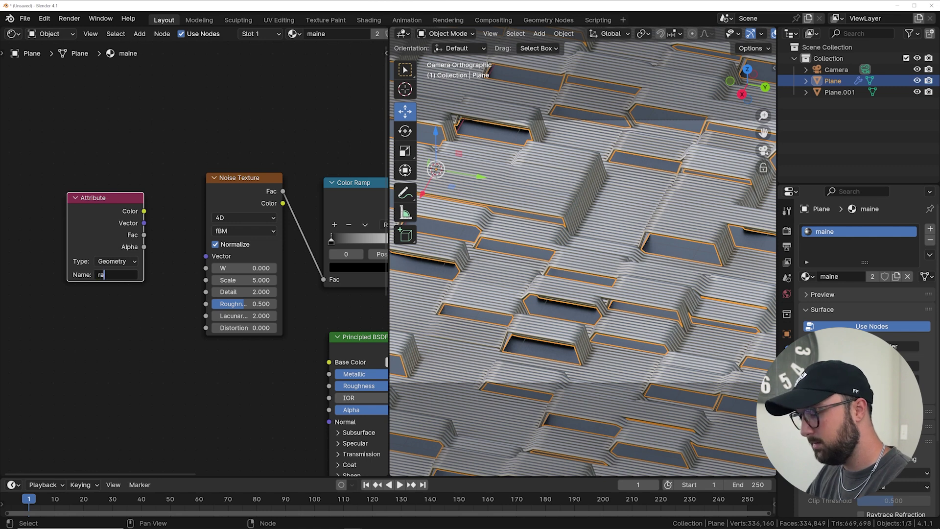
key("Return")
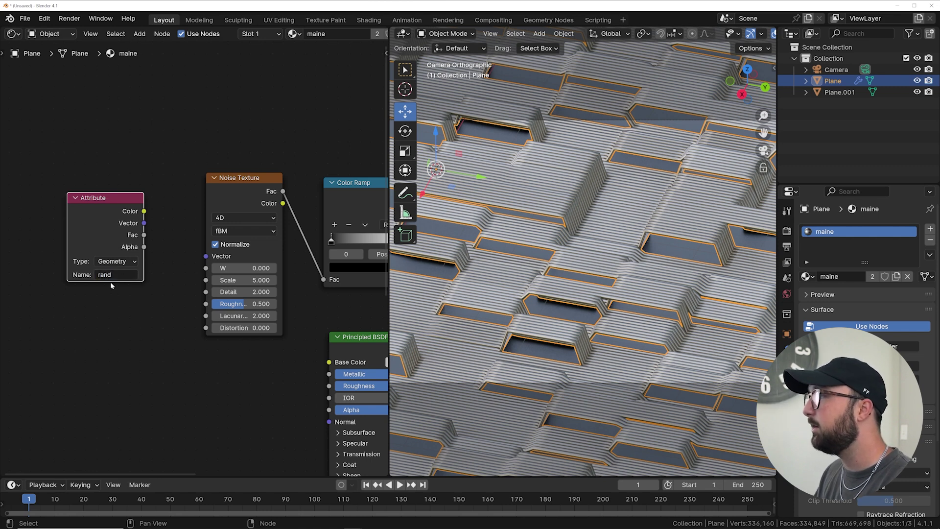
left_click_drag(176, 260, 214, 261)
Set the Color Ramp interpolation to Constant and move its white stop to position 0.569.
middle_click_drag(331, 265, 207, 268)
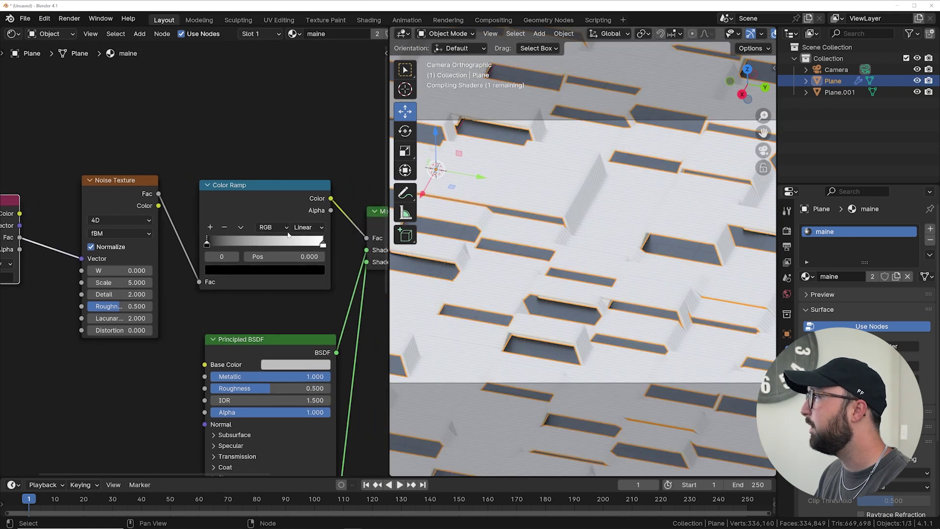
left_click(307, 227)
left_click(308, 301)
left_click_drag(322, 242, 268, 252)
Set the Emission Strength of the second Principled BSDF to 6.300.
scroll(533, 253, "down", 4)
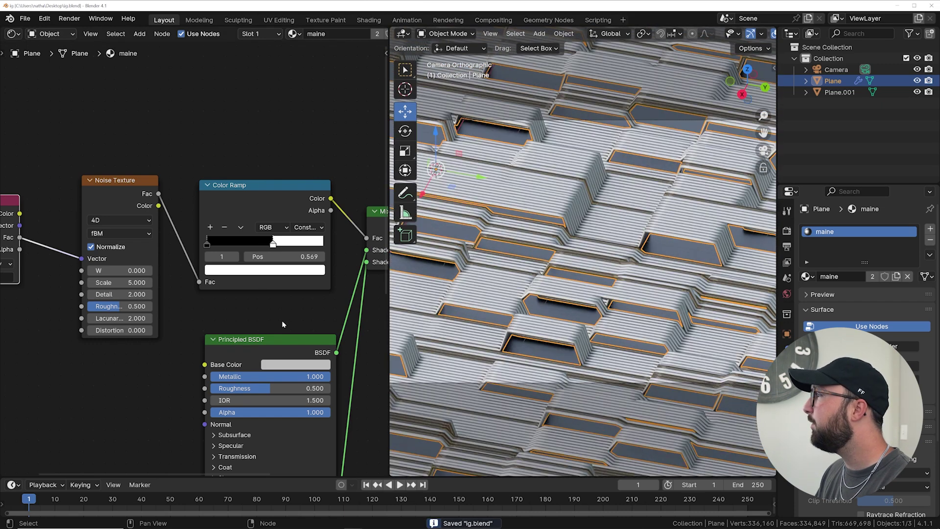
scroll(282, 324, "down", 4)
middle_click_drag(282, 324, 237, 122)
scroll(240, 195, "up", 2)
left_click(192, 391)
left_click_drag(235, 410, 279, 411)
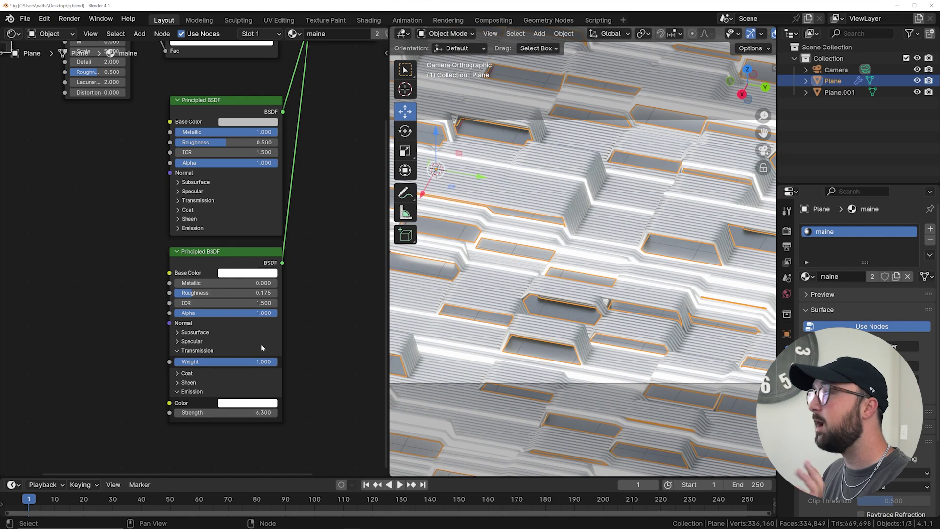
middle_click_drag(563, 225, 579, 333)
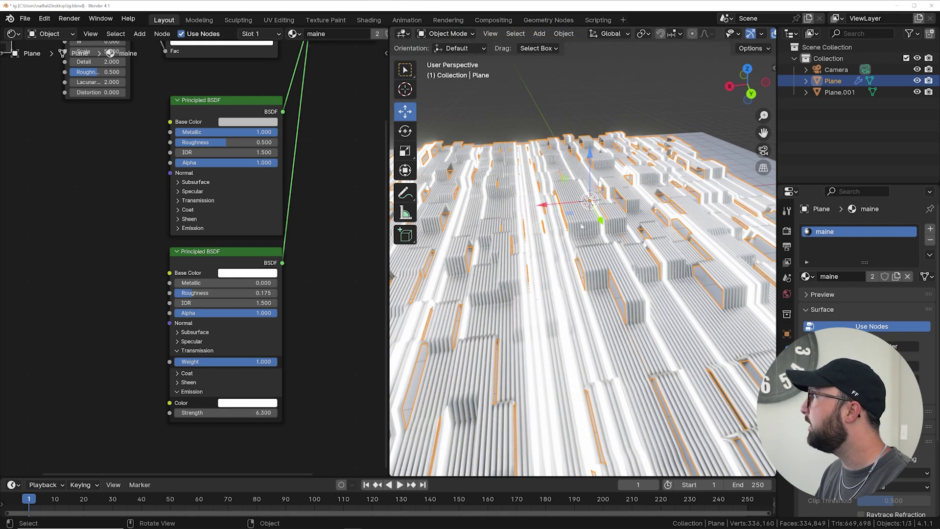
middle_click_drag(565, 215, 639, 269)
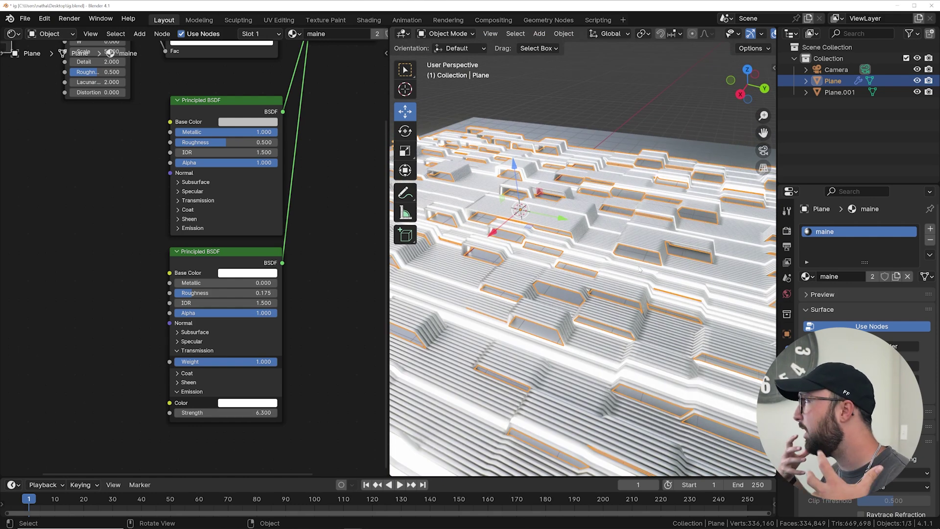
middle_click_drag(610, 240, 578, 262)
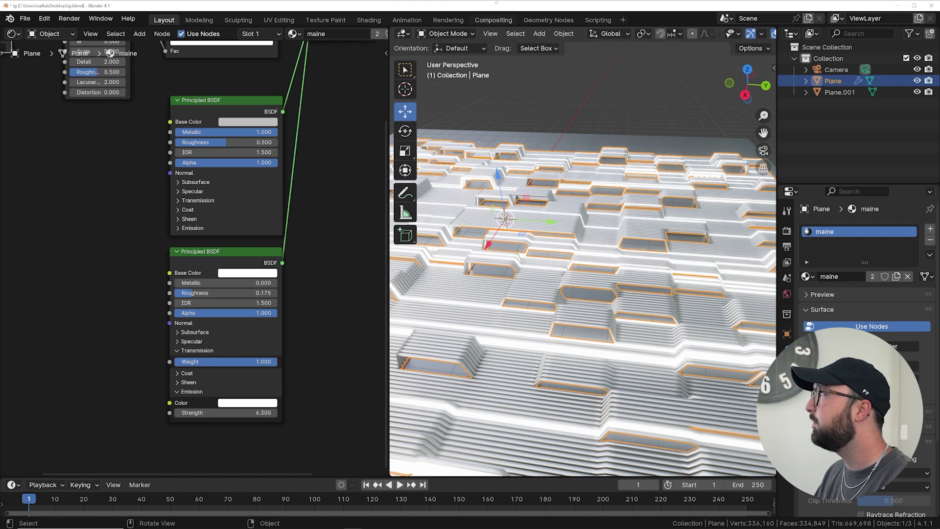
Return to the geometry node editor and insert a Store Named Attribute node between Set Position and Curve to Mesh.
left_click(12, 33)
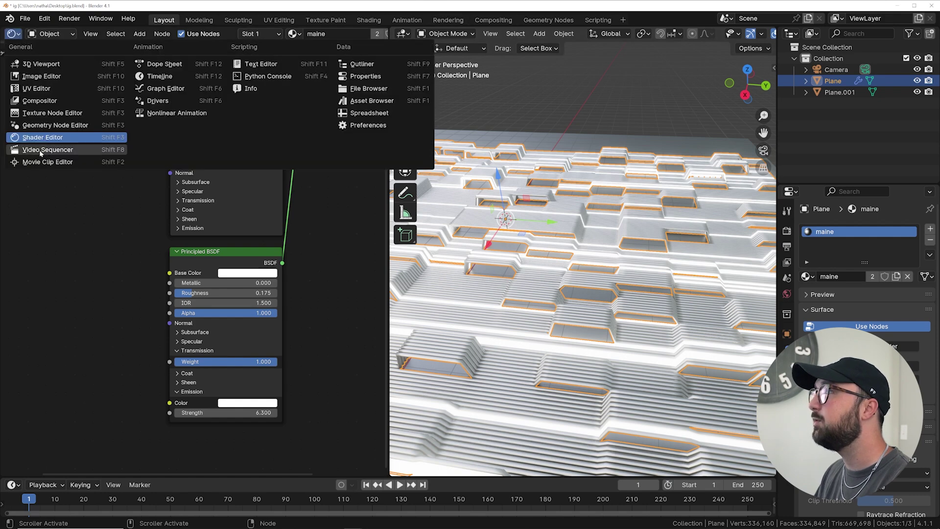
left_click(49, 125)
scroll(202, 250, "down", 8)
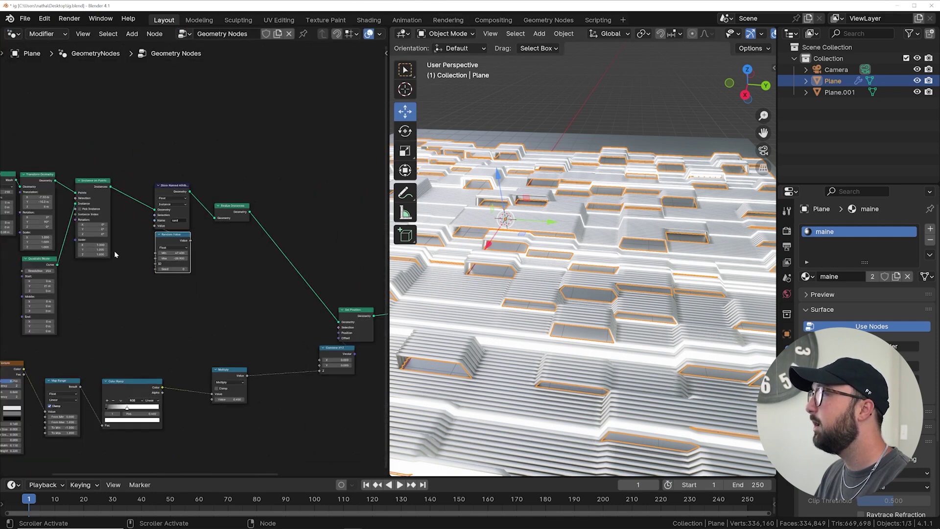
scroll(261, 229, "up", 6)
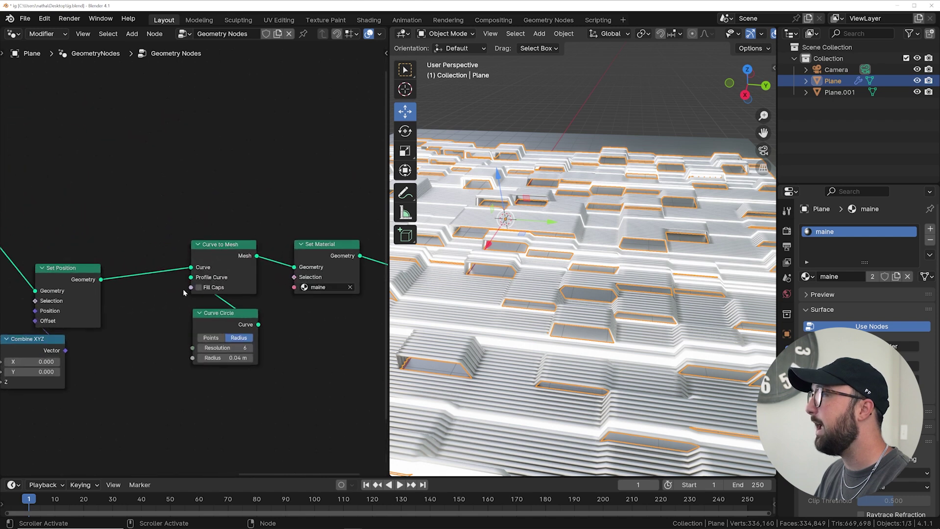
mouse_move(232, 255)
left_mouse_down()
mouse_move(234, 215)
mouse_move(239, 256)
left_mouse_up()
key("shift+a")
left_click(191, 171)
type("store")
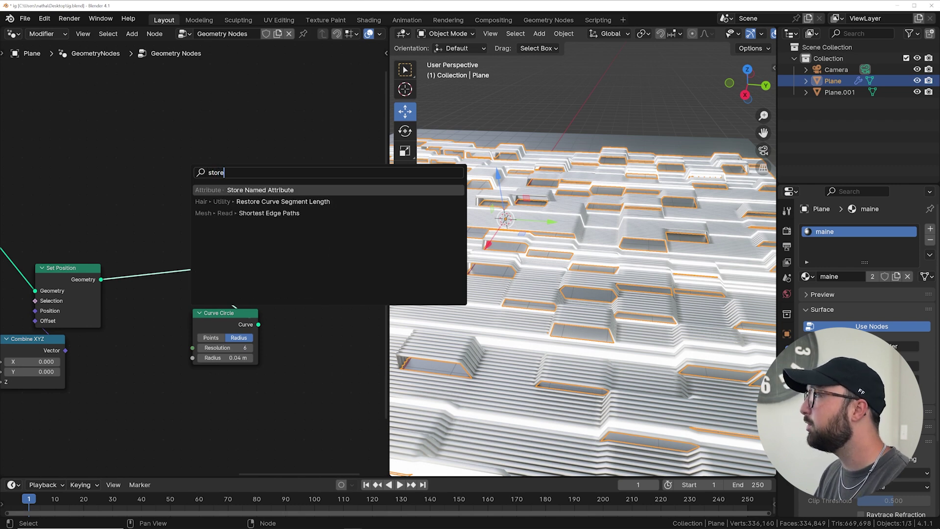
key("Return")
left_click(113, 229)
Name the new stored attribute wave and move the Curve Circle node directly below Curve to Mesh.
left_click(190, 297)
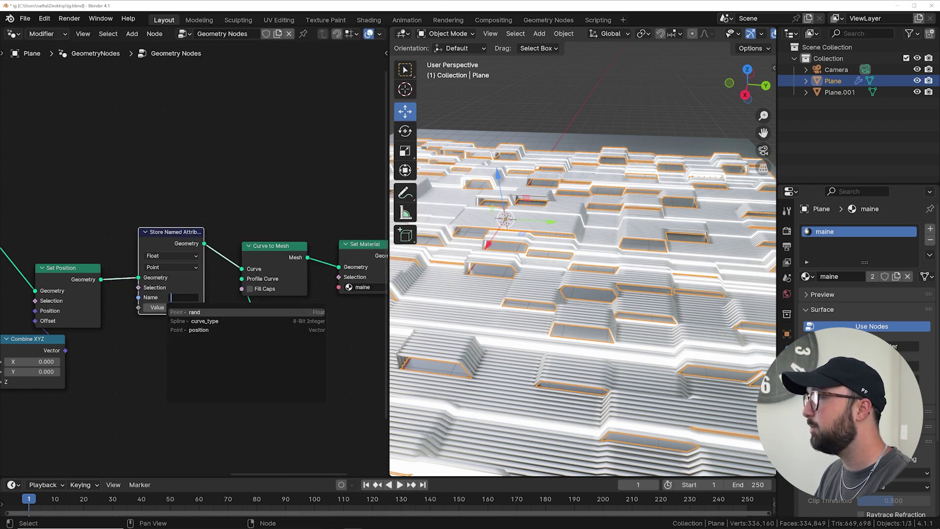
type("wave")
key("Return")
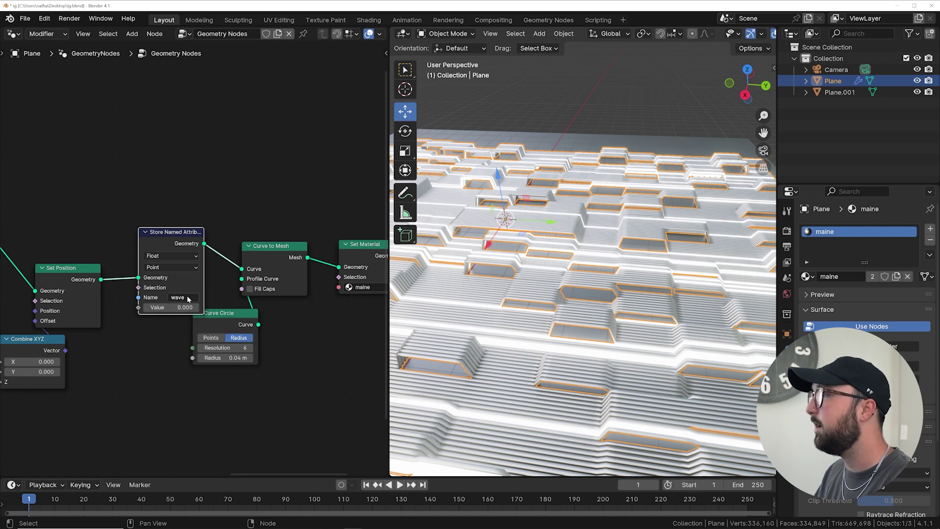
left_click_drag(230, 324, 280, 316)
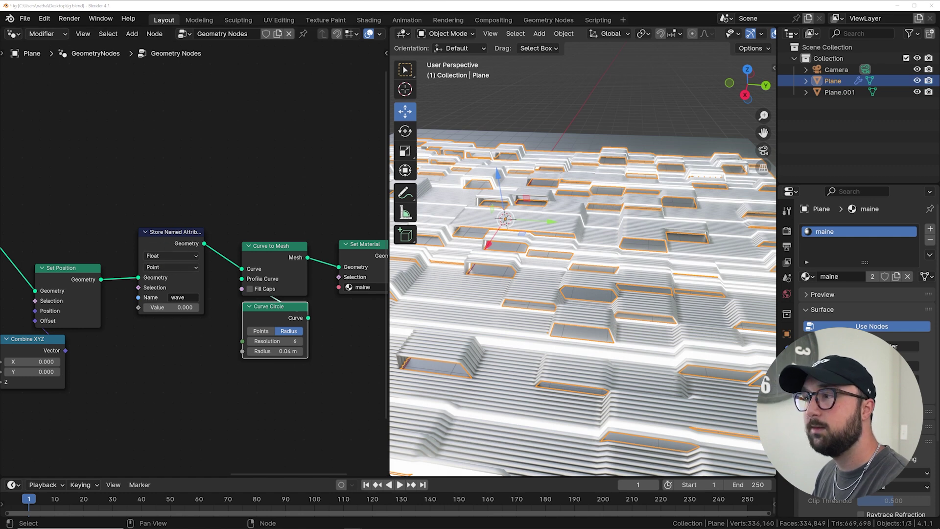
Add a Spline Parameter node, place it below the wave Store Named Attribute node, and connect its Factor to that node's Value.
scroll(188, 274, "up", 2)
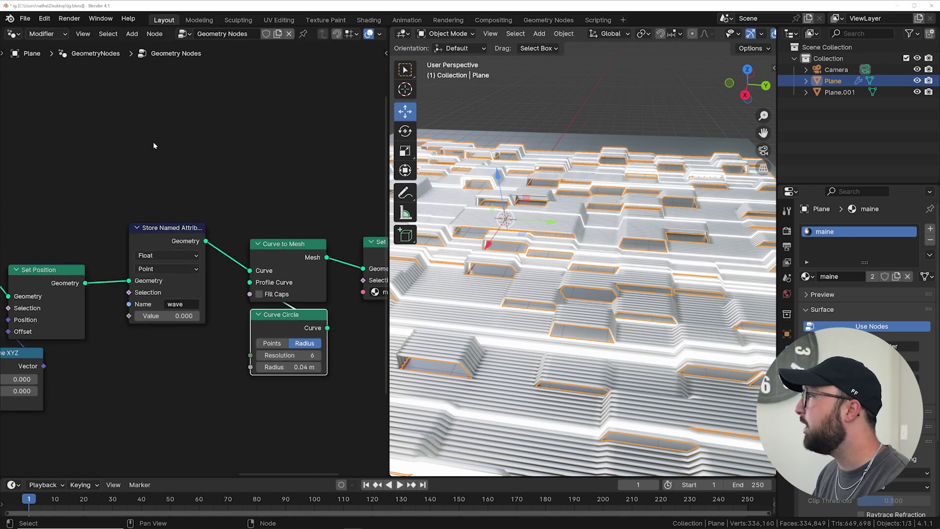
key("shift+a")
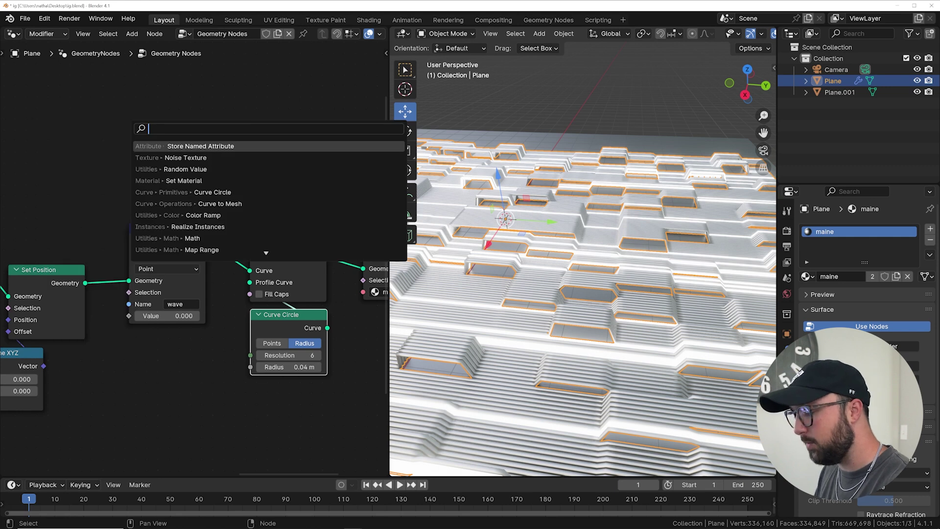
type("par")
key("Return")
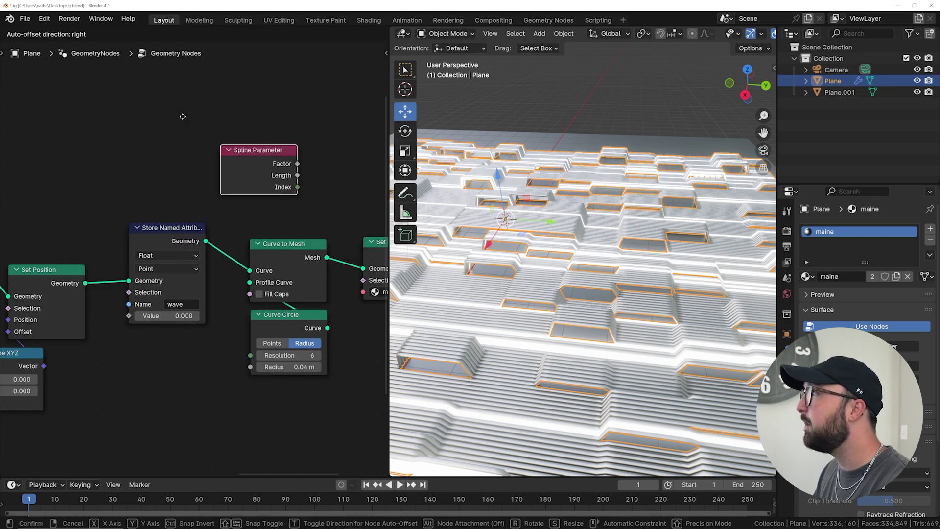
left_click(191, 359)
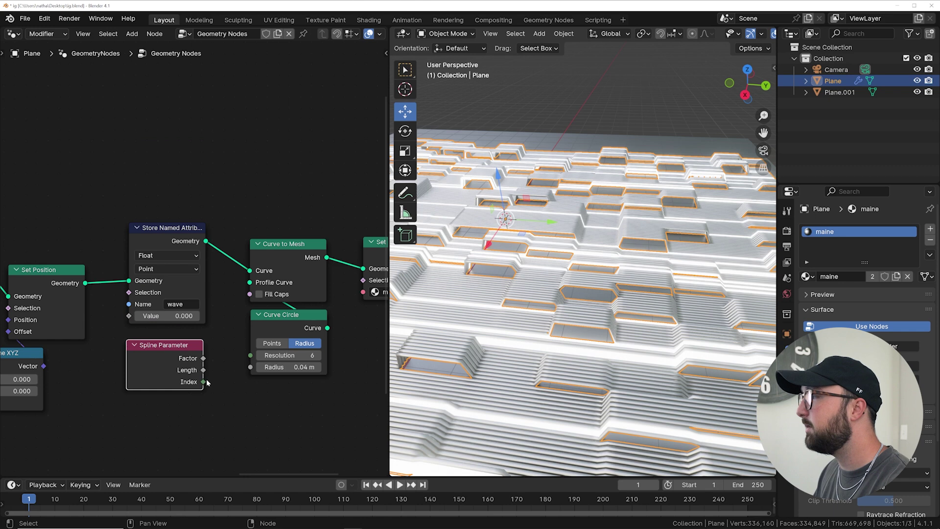
left_click_drag(203, 361, 129, 316)
left_click_drag(148, 345, 149, 333)
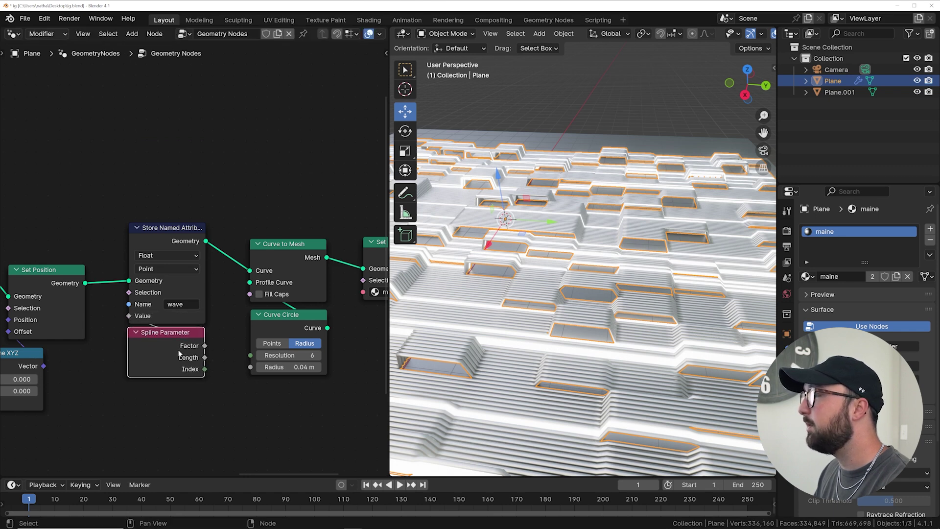
left_click_drag(166, 345, 176, 357)
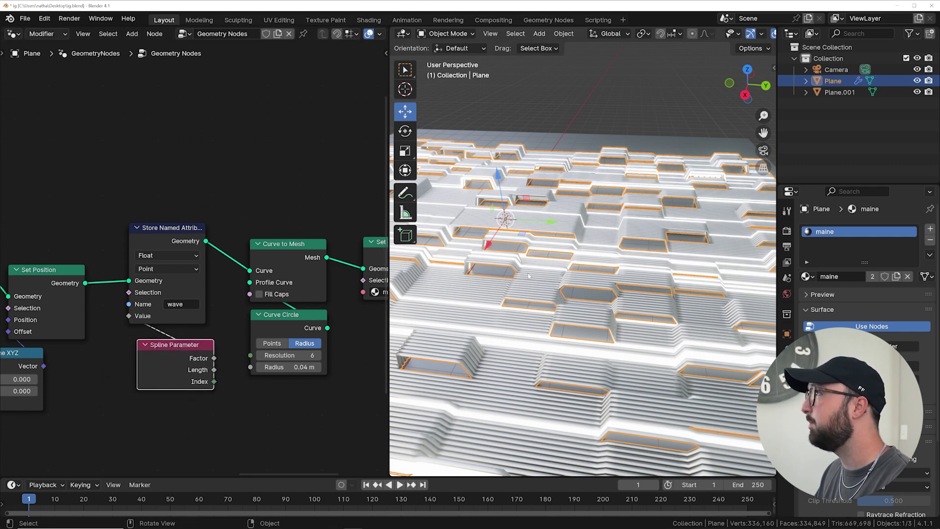
Switch to the shader editor, add a Color Ramp, and connect its Color to the second Principled BSDF's Emission Color.
left_click(13, 34)
left_click(43, 137)
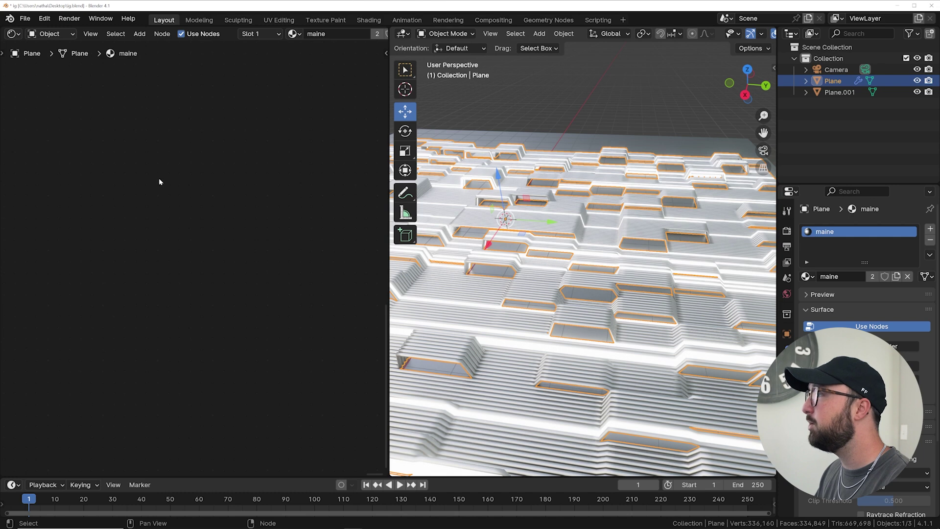
key("KP_Decimal")
scroll(282, 354, "down", 5)
middle_click_drag(283, 354, 248, 237)
scroll(271, 360, "down", 2)
scroll(271, 360, "up", 2)
scroll(199, 264, "up", 6)
middle_click_drag(175, 279, 209, 261)
key("shift+a")
left_click(151, 220)
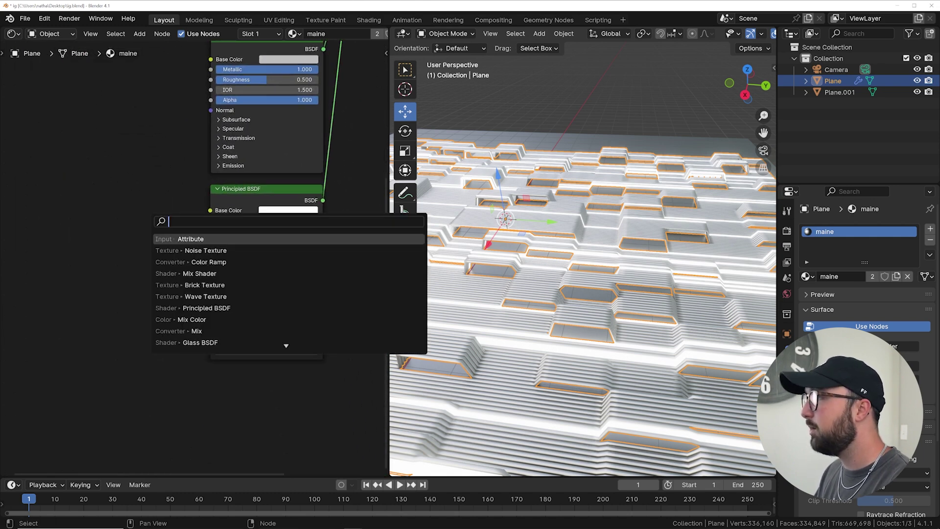
type("col")
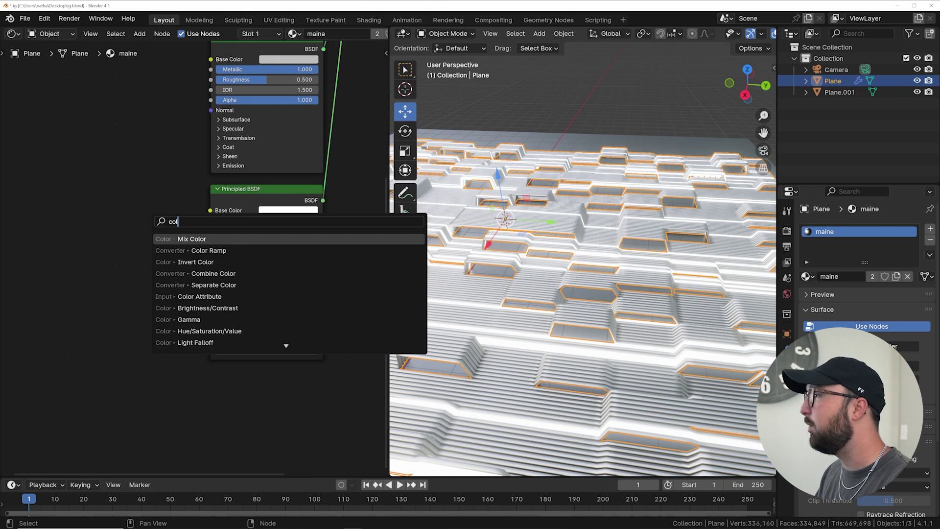
left_click(208, 250)
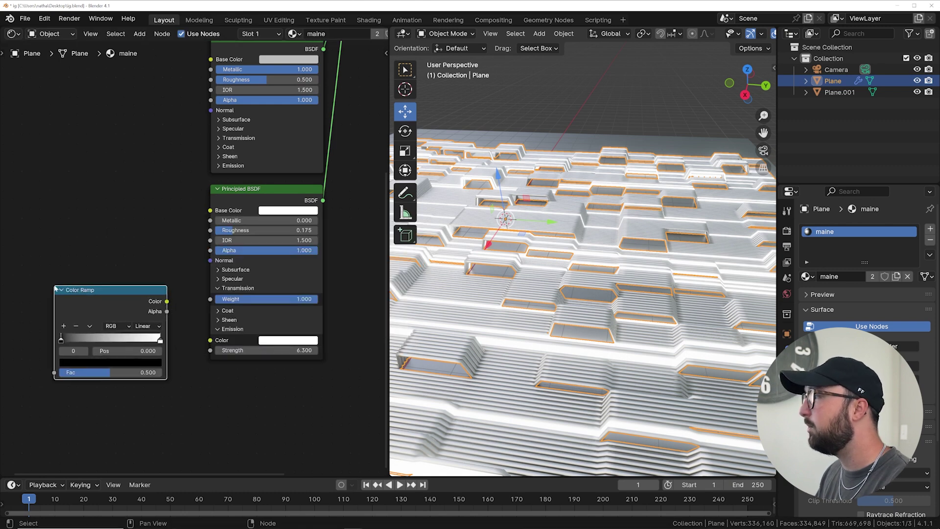
left_click_drag(167, 301, 210, 339)
Change the new Color Ramp's white stop to blue, with Red 0.000, Green 0.232 and Blue 1.000.
left_click(160, 340)
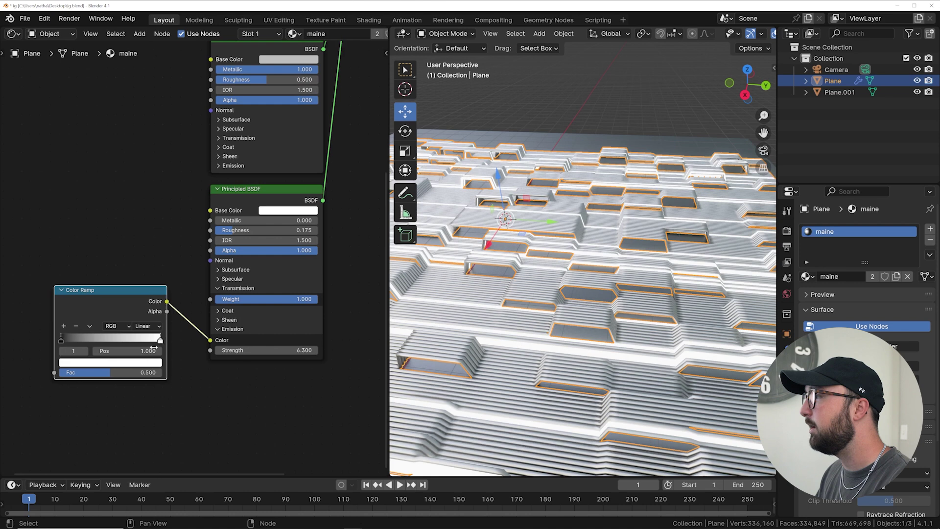
left_click(148, 363)
left_click_drag(123, 229, 125, 220)
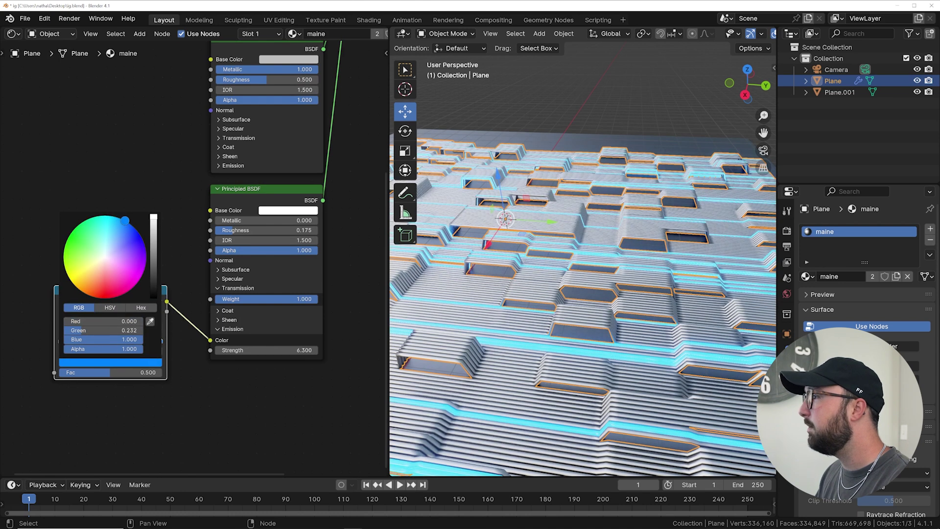
Add a Wave Texture before the blue Color Ramp and connect its Fac output to the ramp's Fac input.
middle_click_drag(99, 330, 222, 328)
key("shift+a")
left_click(148, 231)
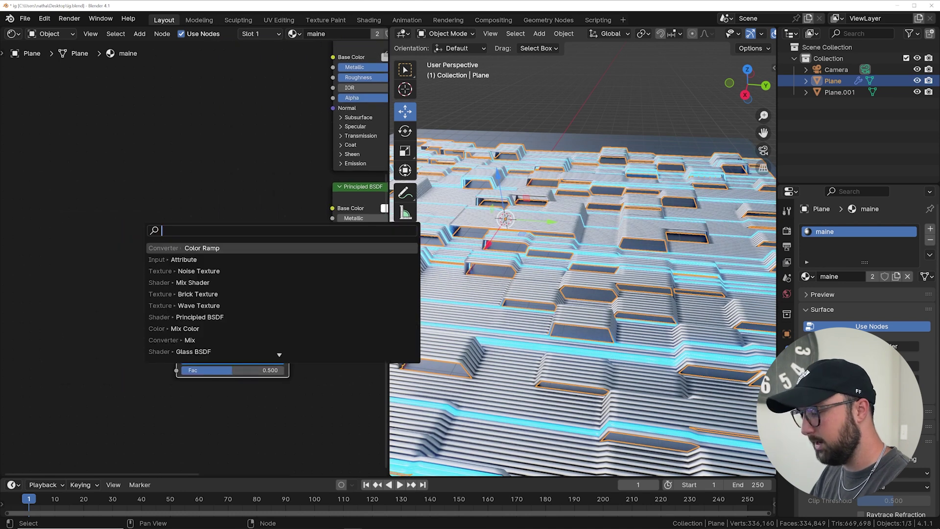
type("wqav")
key("BackSpace")
key("BackSpace")
key("BackSpace")
type("ave")
key("Down")
key("Return")
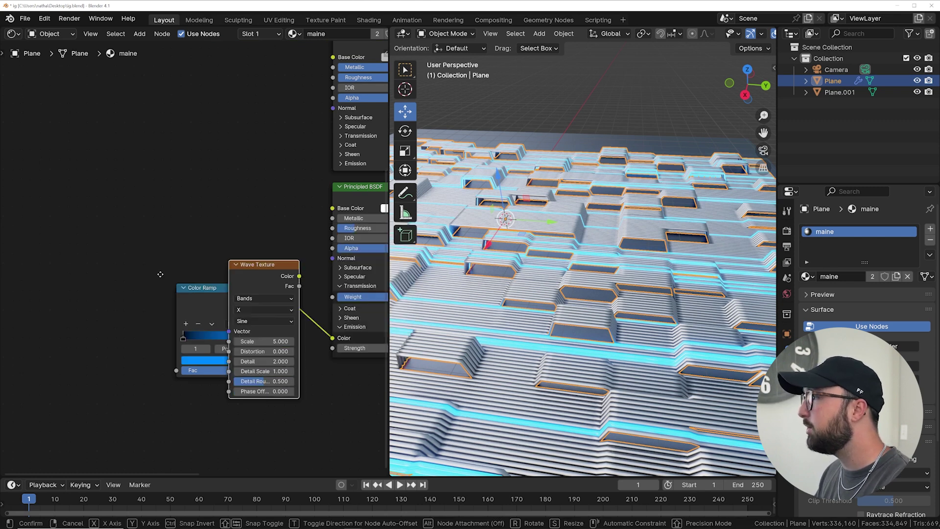
mouse_move(111, 312)
left_mouse_down()
mouse_move(184, 368)
mouse_move(123, 297)
left_mouse_up()
Add an Attribute node named wave and connect its Fac output to the Wave Texture's Vector input.
middle_click_drag(123, 298, 202, 286)
key("shift+a")
left_click(146, 209)
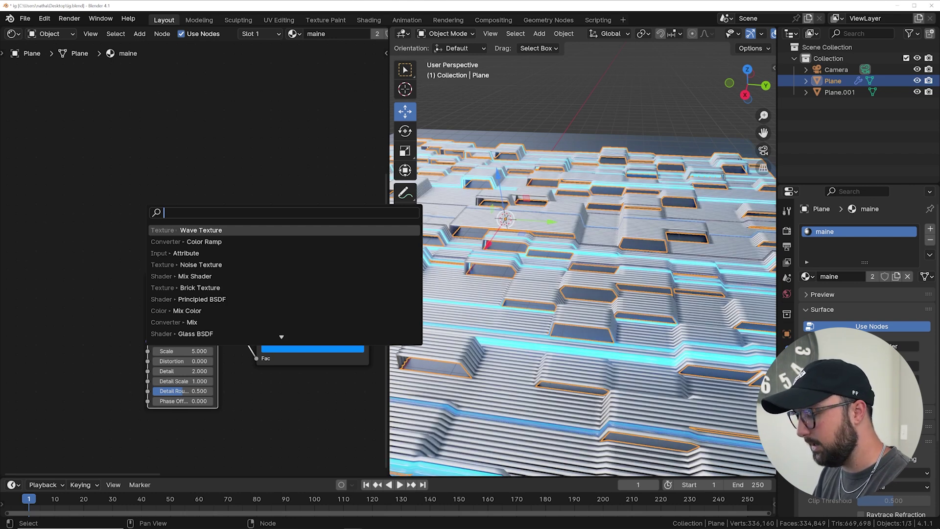
type("at")
left_click(191, 231)
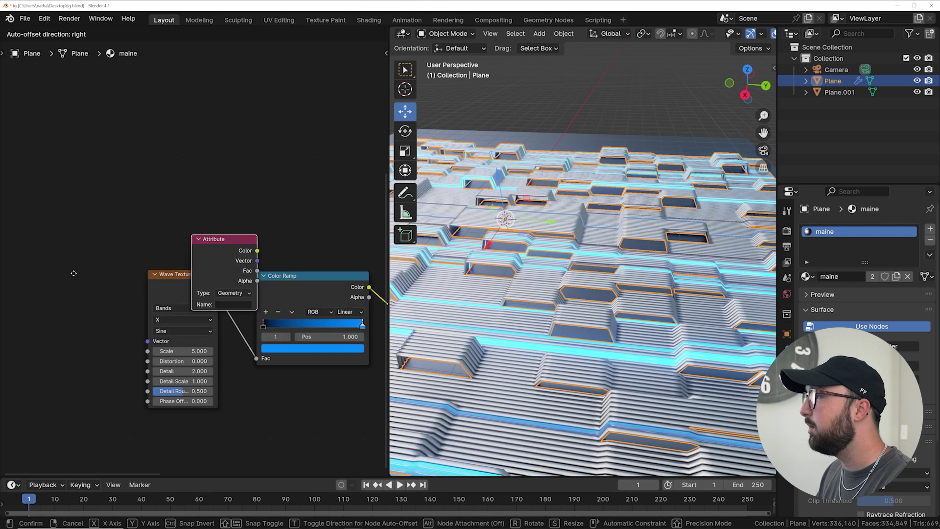
left_click(37, 283)
left_click(80, 355)
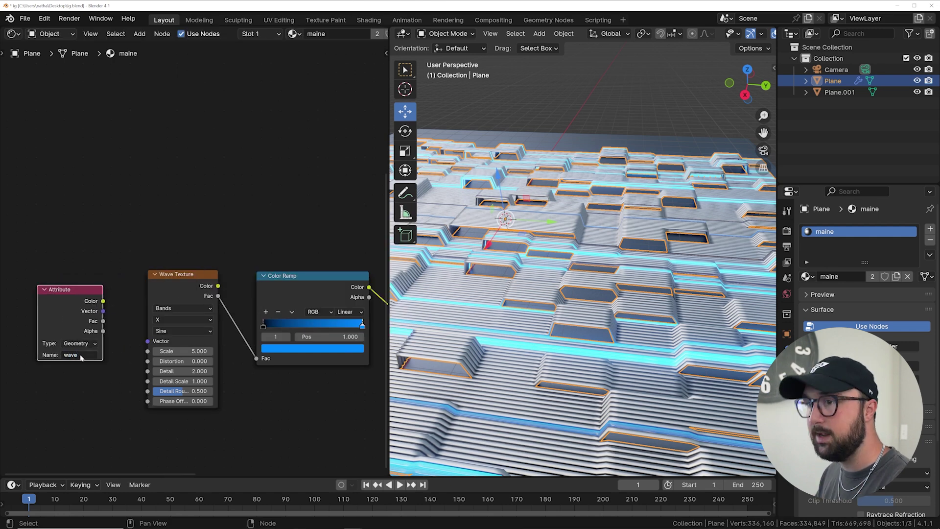
left_click(111, 339)
left_click_drag(103, 320, 149, 344)
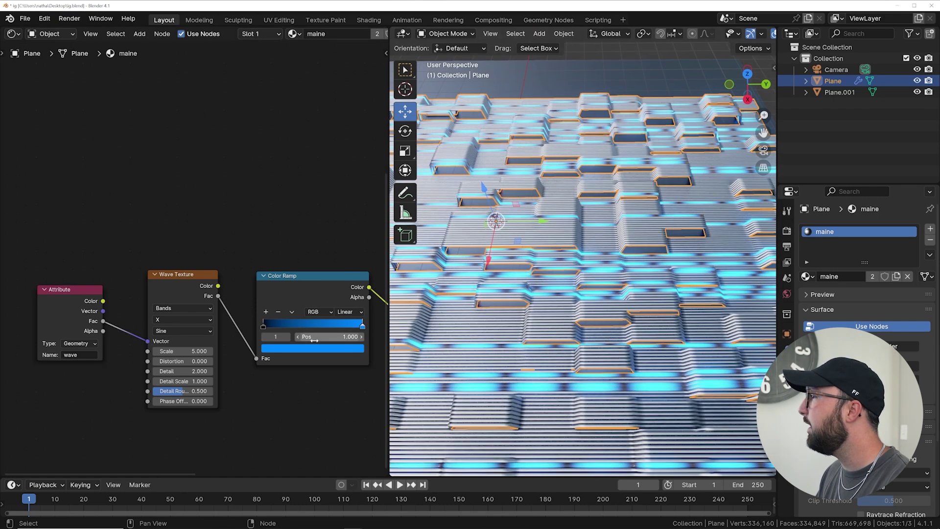
Try a Phase Offset of 12.600 on the Wave Texture to preview the motion along the lines.
left_click_drag(181, 401, 216, 401)
middle_click_drag(458, 344, 519, 342)
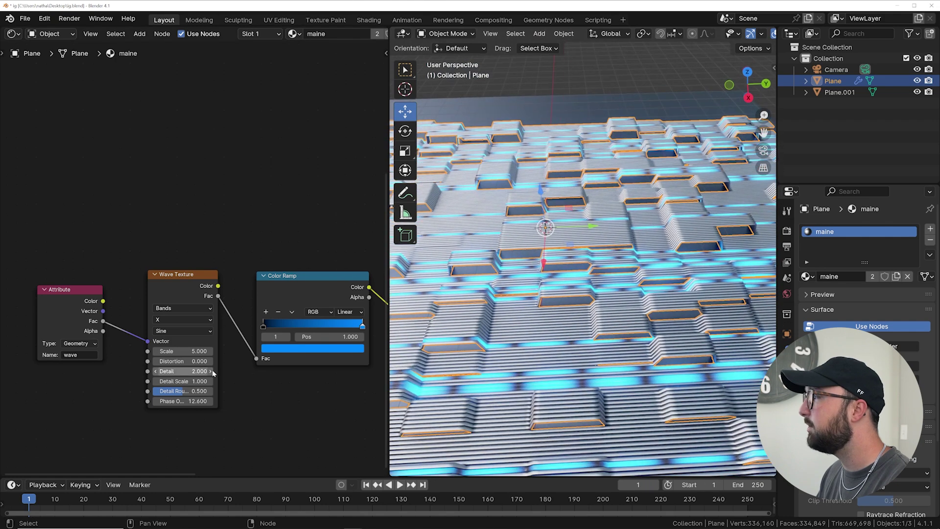
Set the blue Color Ramp's interpolation to Constant and move its blue stop to position 0.905.
middle_click_drag(291, 372, 240, 353)
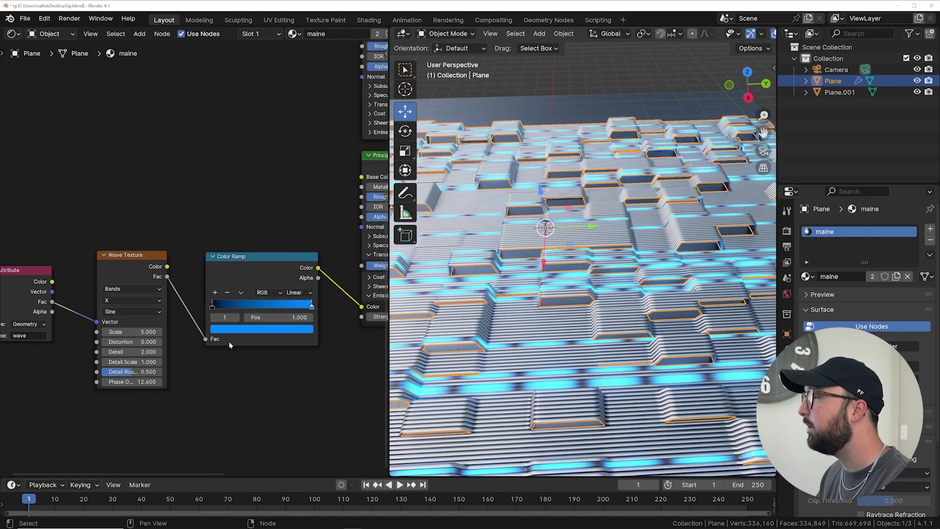
left_click(303, 293)
left_click(296, 355)
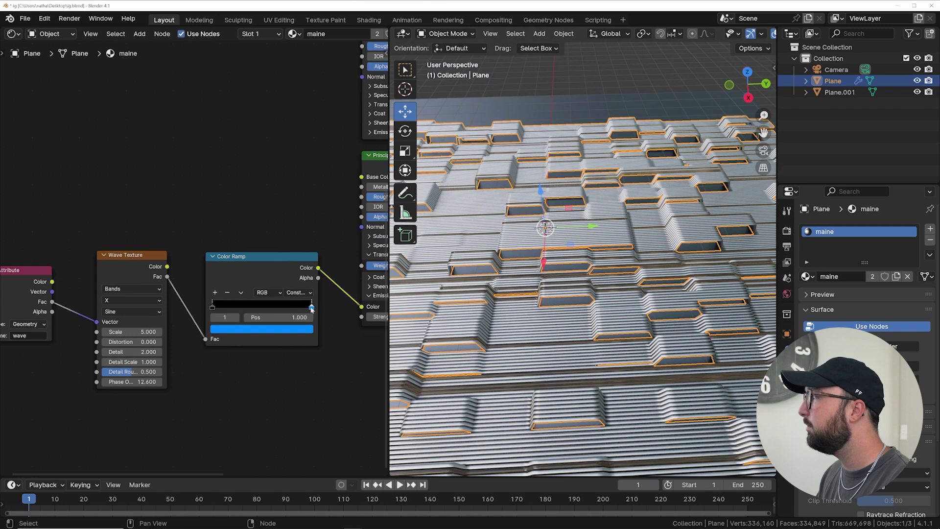
left_click_drag(311, 307, 301, 311)
Set the Wave Texture's Distortion to 17.900, Detail to 15.000 and Phase Offset to 54.000, and save the file.
mouse_move(151, 379)
left_mouse_down()
mouse_move(191, 379)
mouse_move(148, 380)
left_mouse_up()
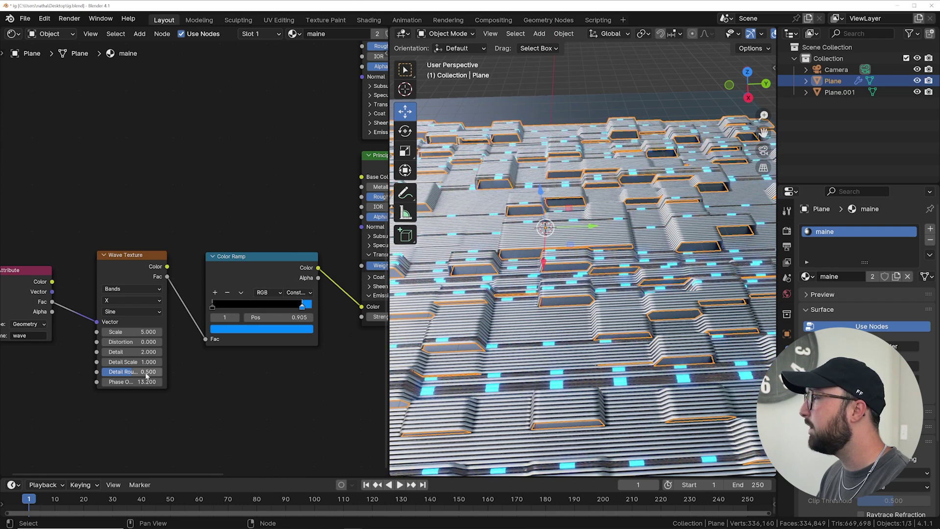
left_click_drag(128, 341, 172, 341)
left_click_drag(132, 381, 174, 381)
left_click_drag(131, 342, 157, 342)
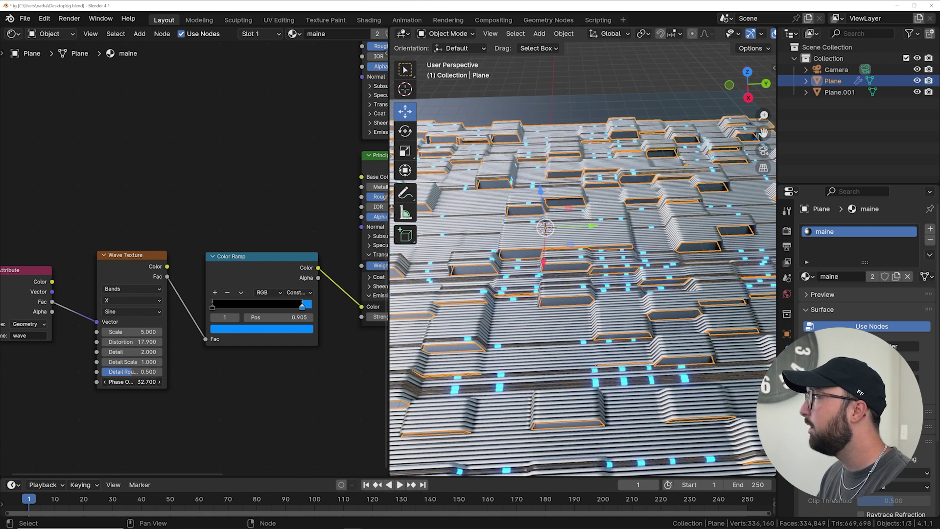
left_click_drag(142, 382, 157, 381)
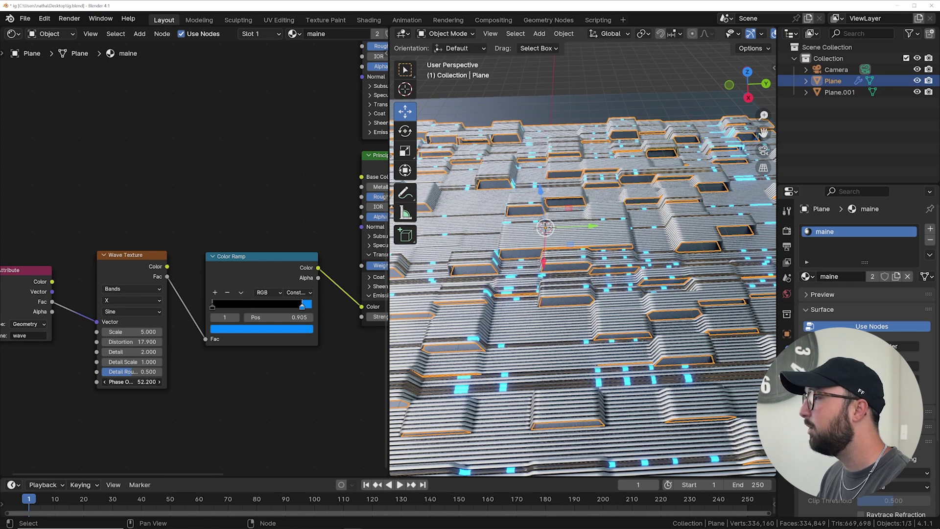
key("ctrl+s")
mouse_move(147, 381)
left_mouse_down()
mouse_move(125, 381)
mouse_move(148, 352)
mouse_move(169, 352)
mouse_move(150, 381)
mouse_move(161, 382)
mouse_move(137, 381)
mouse_move(152, 381)
left_mouse_up()
scroll(569, 270, "up", 5)
scroll(472, 260, "down", 4)
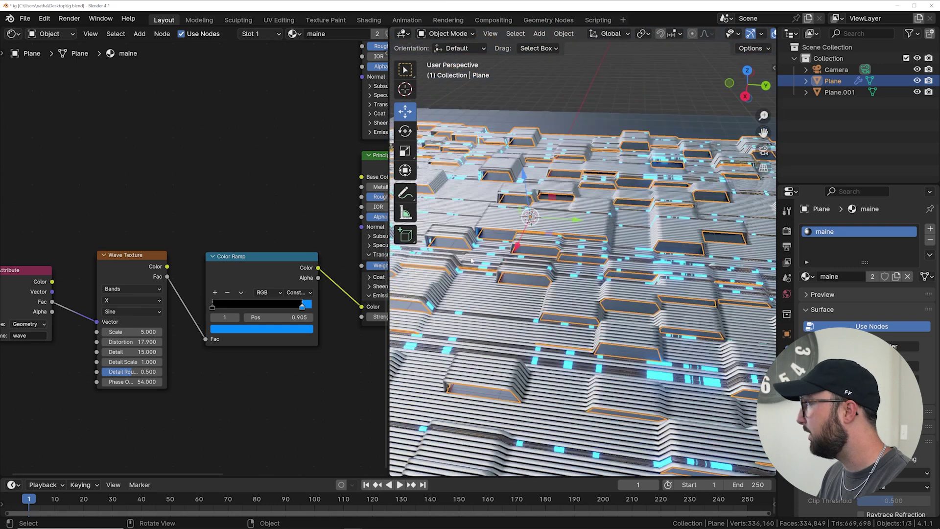
Look through the scene camera and set the second Principled BSDF's Emission Strength to 30.
key("KP_0")
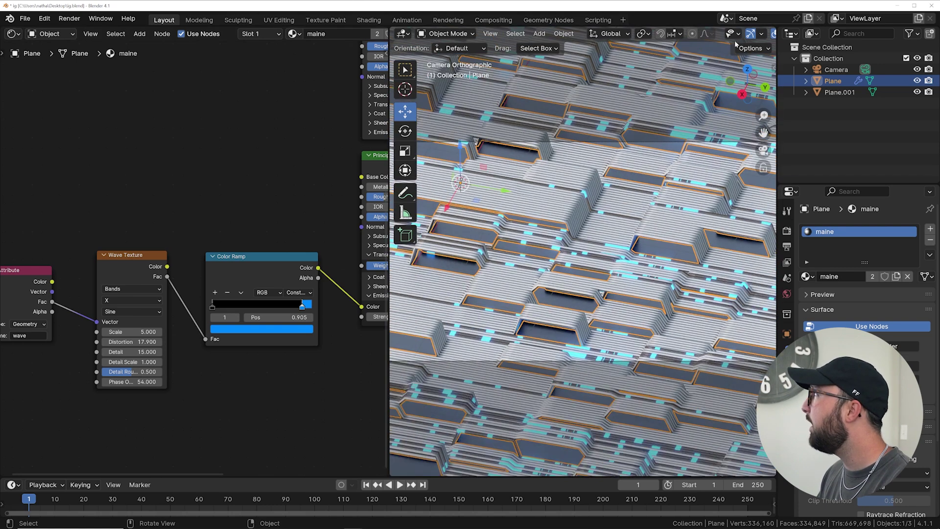
scroll(767, 37, "down", 5)
middle_click_drag(357, 294, 252, 273)
left_click(304, 296)
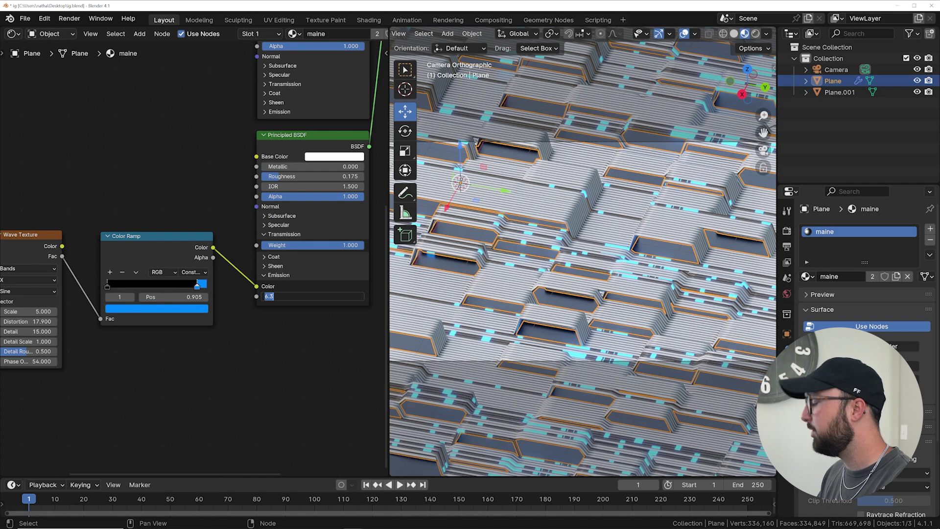
type("30")
key("Return")
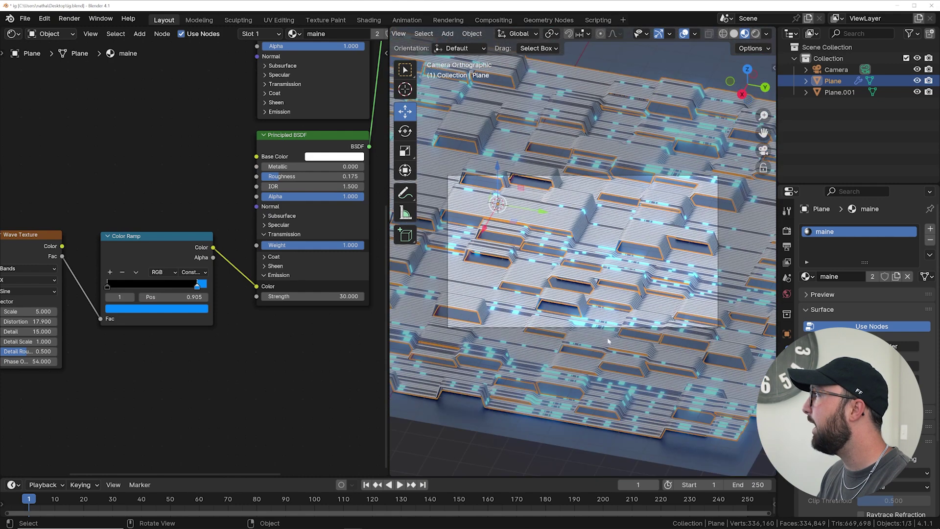
Set the animation's end frame to 120 and enlarge the timeline area.
left_click(749, 484)
type("120")
key("Return")
middle_click_drag(190, 498, 383, 520)
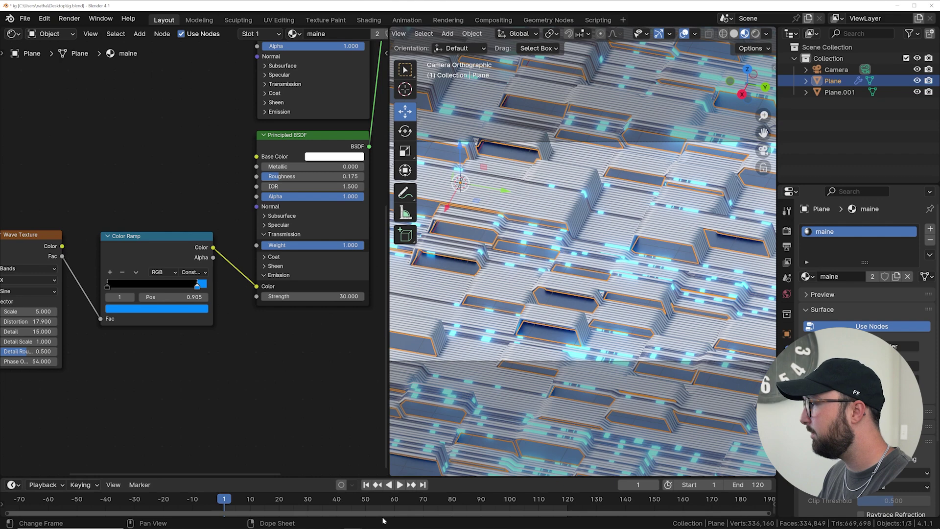
left_click_drag(309, 476, 309, 418)
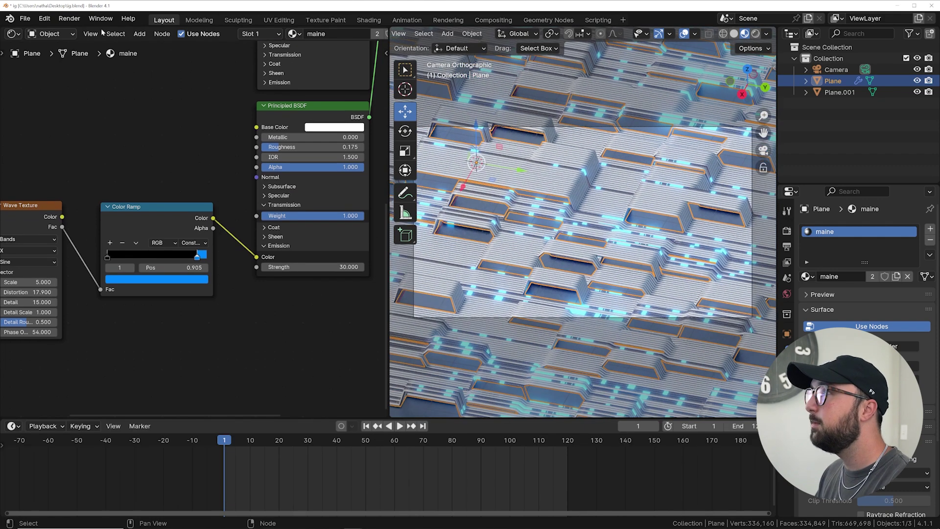
Set the default keyframe interpolation to Linear in the Animation preferences and close the preferences.
left_click(44, 18)
left_click(69, 163)
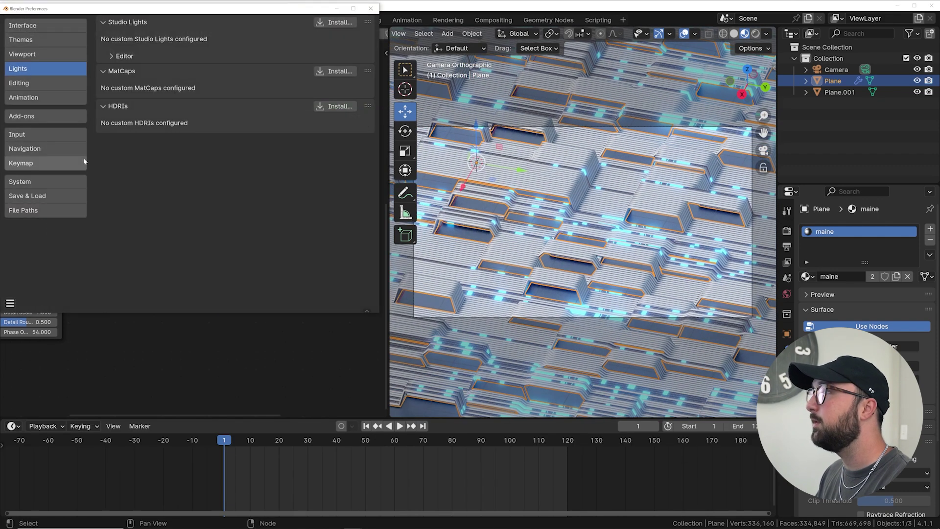
left_click(37, 101)
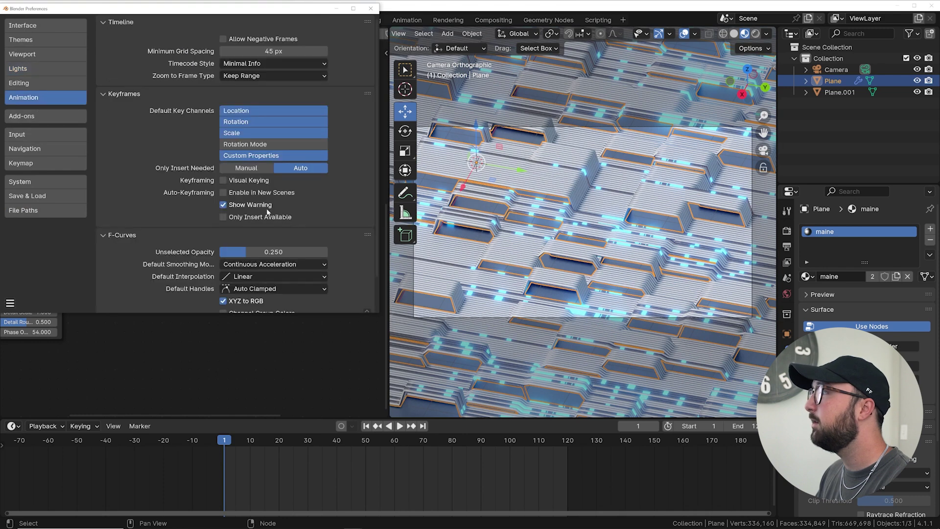
left_click(245, 276)
left_click(158, 203)
left_click(371, 8)
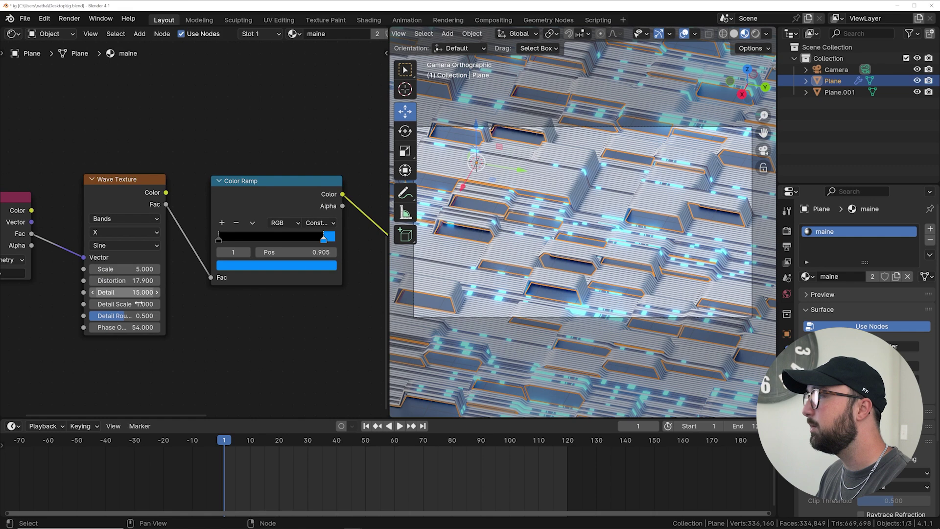
Set the Wave Texture's Phase Offset to 0 and keyframe it at frame 0.
left_click(115, 327)
type("0")
key("Return")
key("Left")
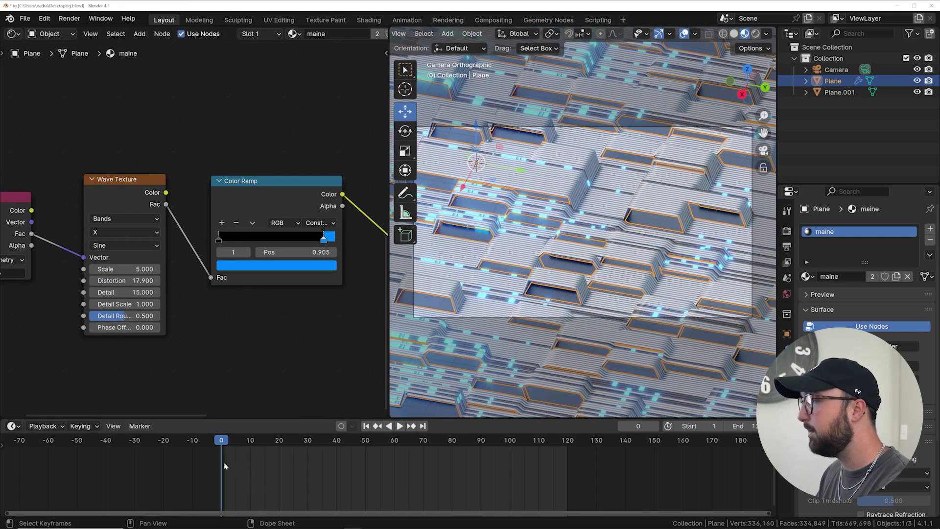
key("i")
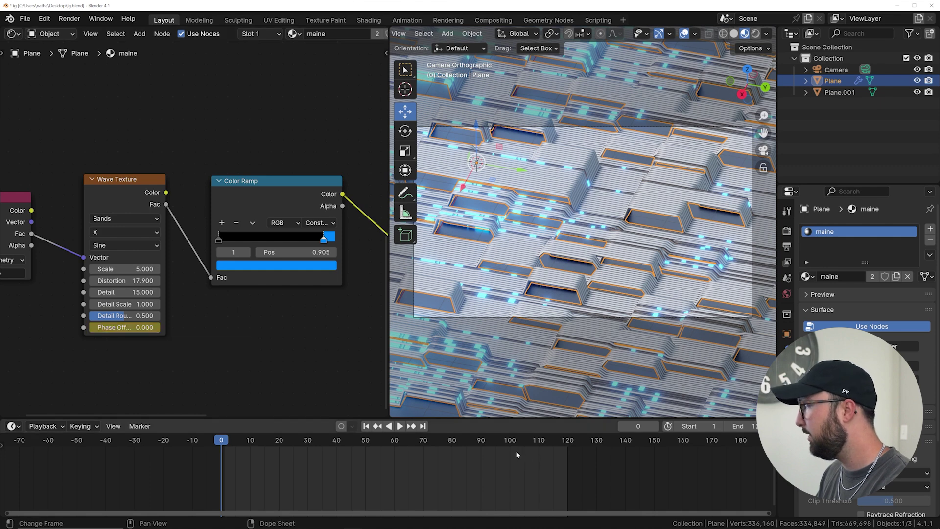
Set and keyframe a new Phase Offset on the Wave Texture at frame 120, and play the animation.
left_click(423, 426)
left_click(125, 327)
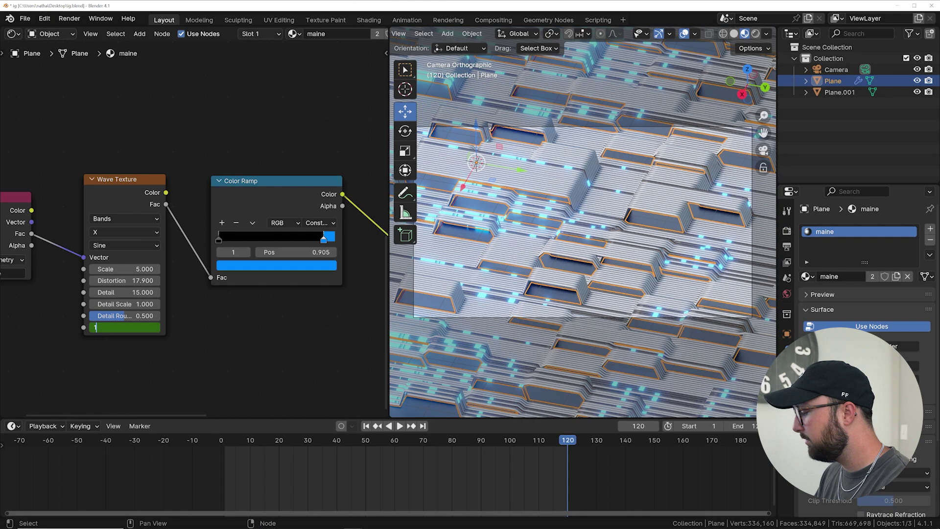
key("Return")
key("space")
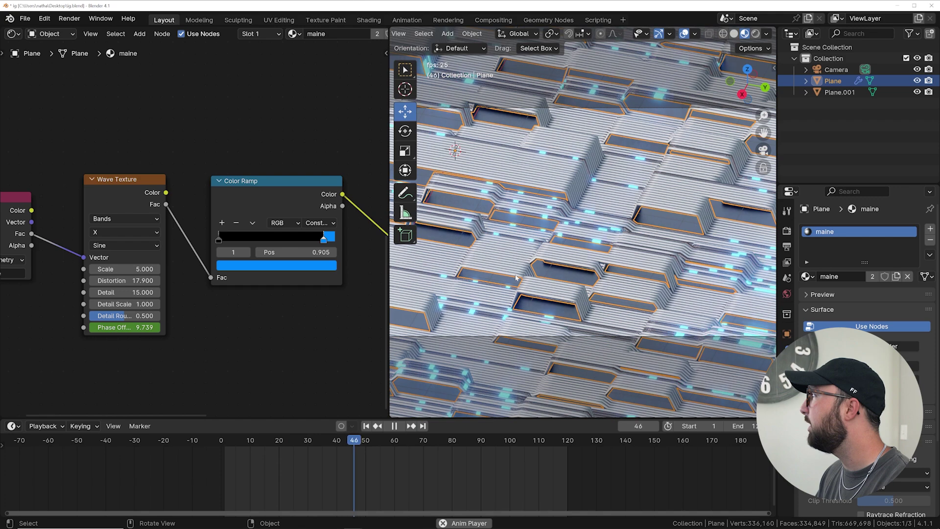
key("space")
Enlarge the 3D viewport to full width in rendered shading and set the render engine to Cycles.
left_click_drag(341, 415, 250, 464)
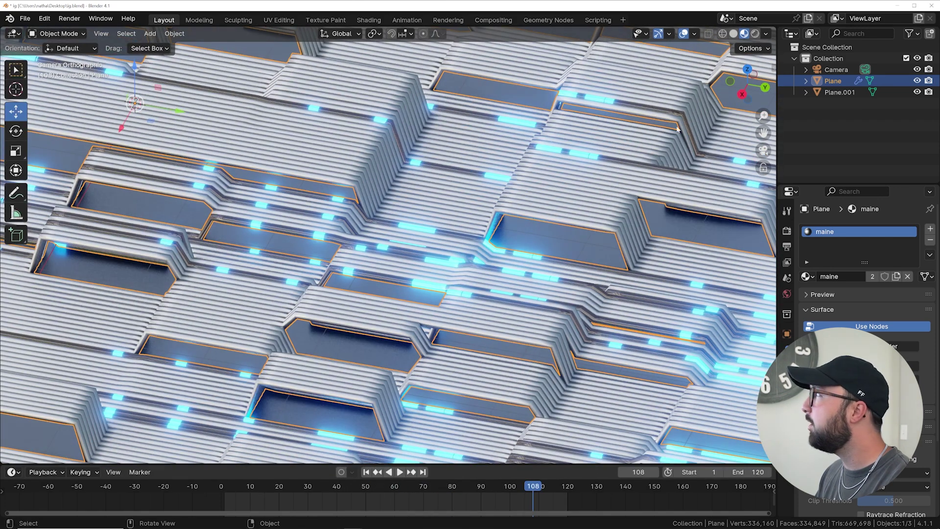
left_click(755, 34)
key("KP_0")
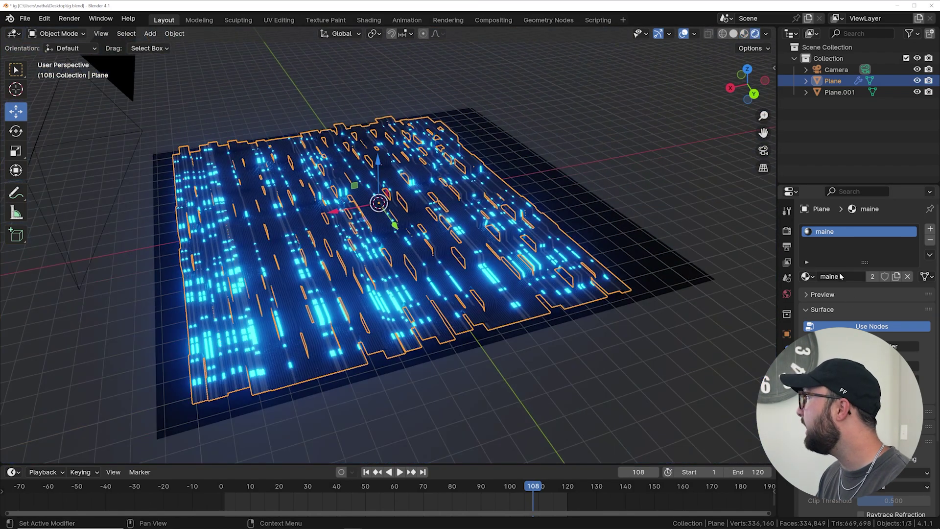
left_click(786, 231)
left_click(896, 229)
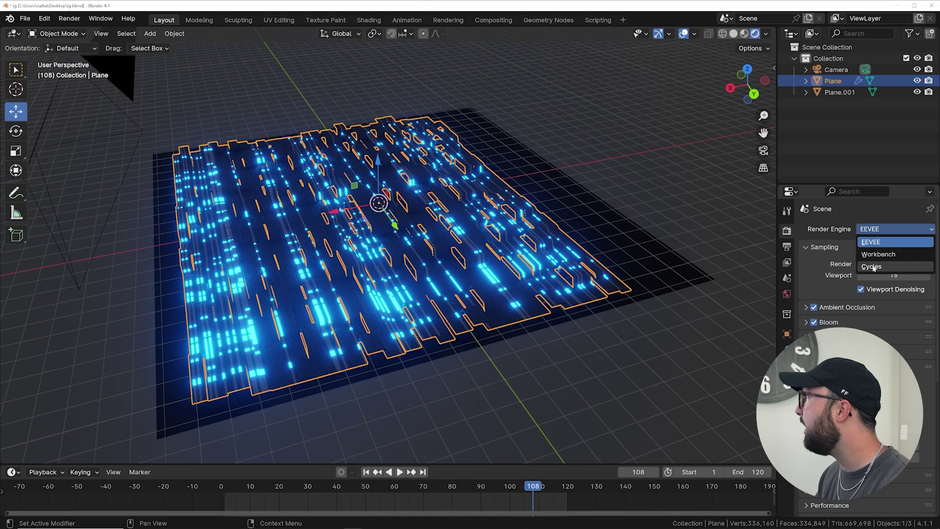
left_click(881, 260)
scroll(854, 274, "down", 6)
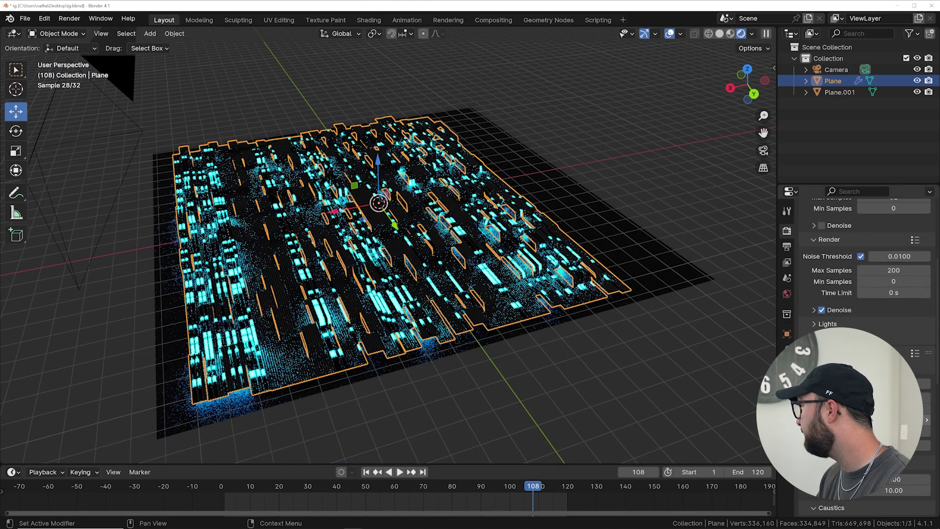
Save the file and put the main viewport in solid shading above a taller timeline area.
left_click(75, 459)
key("ctrl+s")
left_click_drag(74, 463, 105, 379)
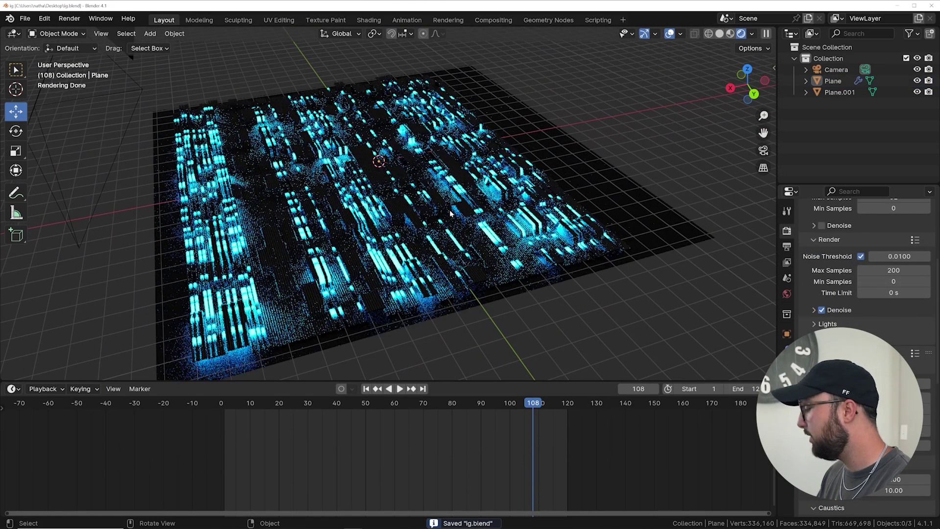
key("KP_0")
left_click(712, 35)
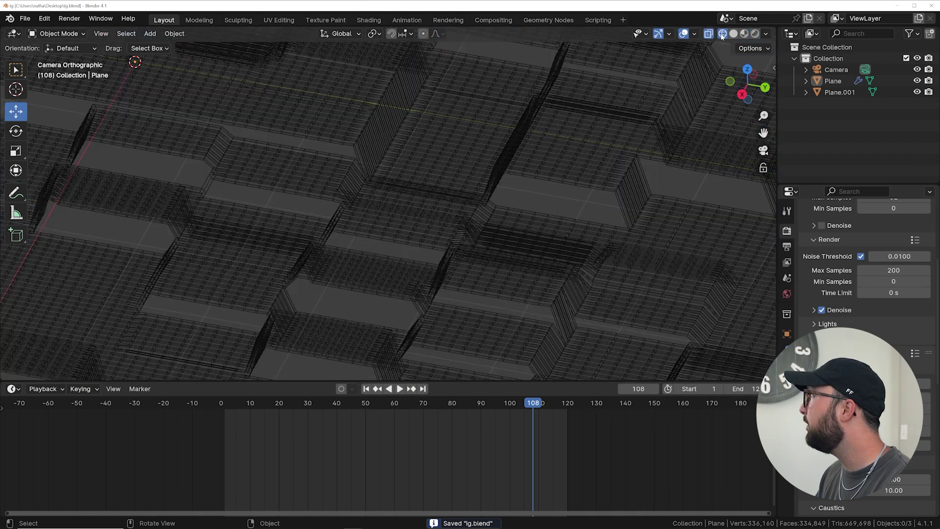
left_click(733, 34)
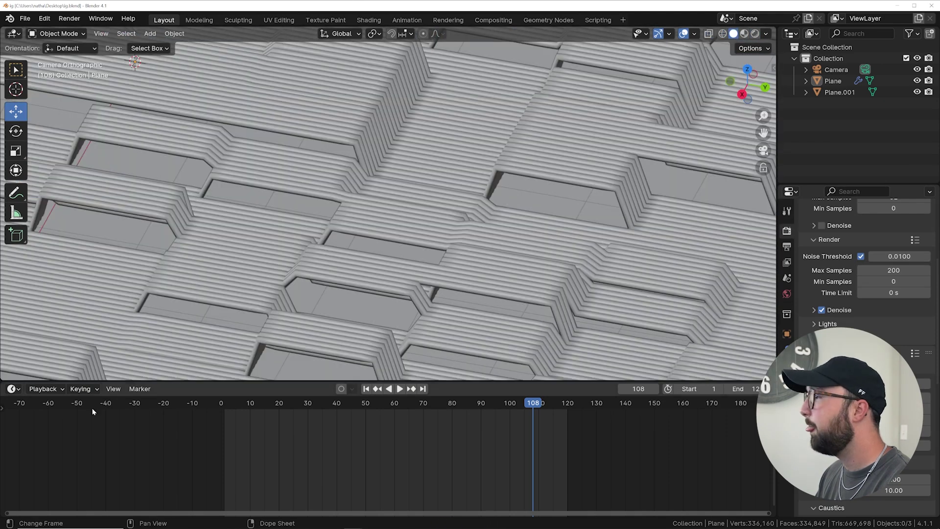
Split the timeline and turn its smaller part into a 3D viewport showing the rendered camera view without overlays.
left_click_drag(2, 385, 208, 391)
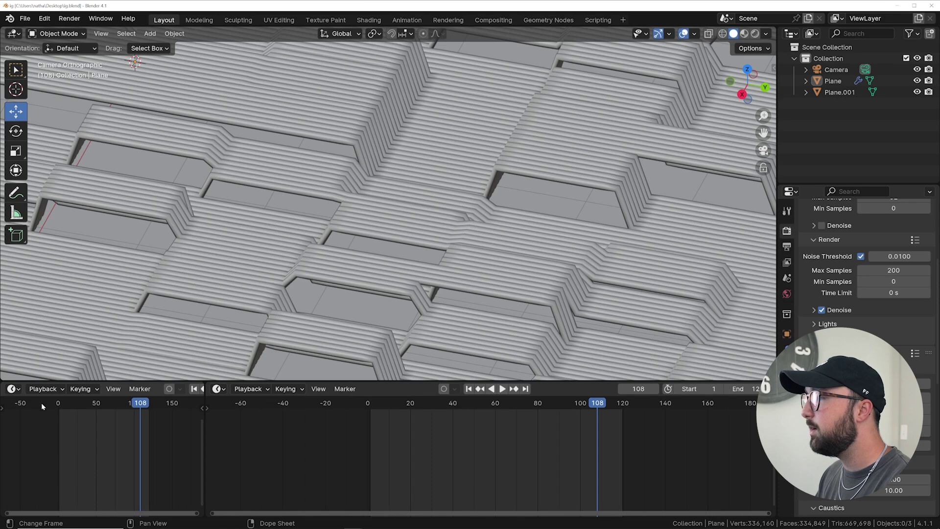
left_click(12, 388)
left_click(35, 418)
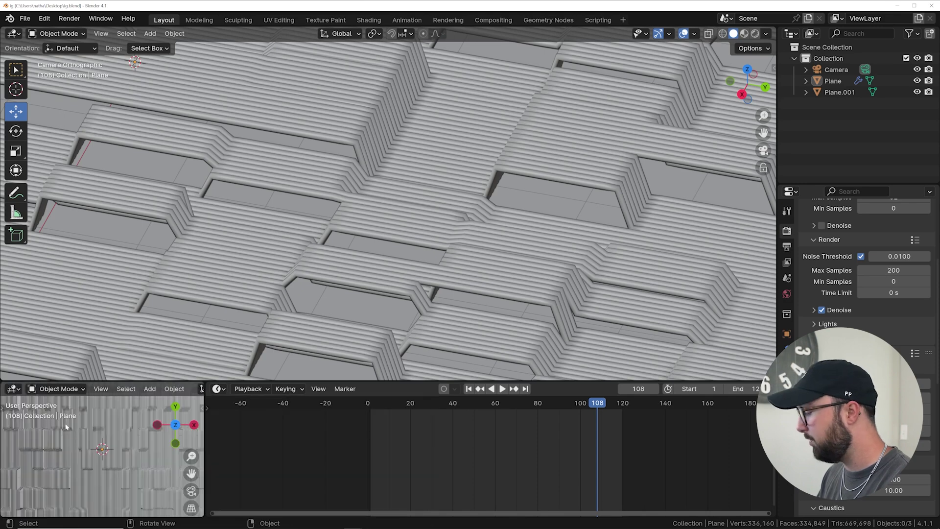
key("KP_0")
scroll(128, 425, "down", 5)
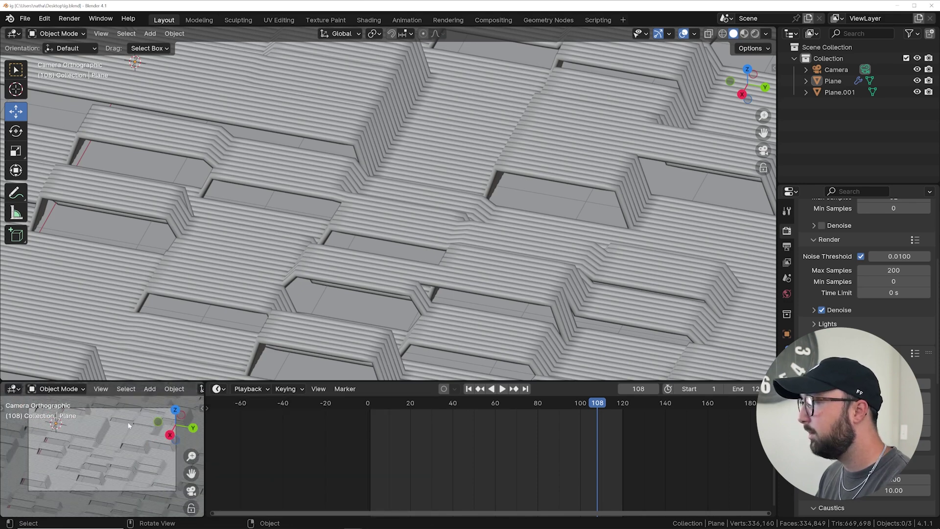
scroll(147, 389, "down", 5)
left_click(183, 389)
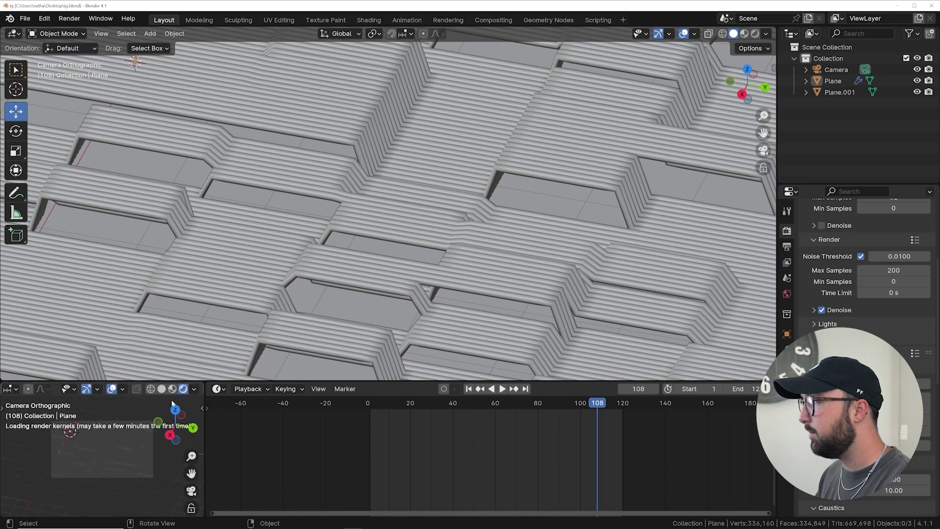
left_click(111, 389)
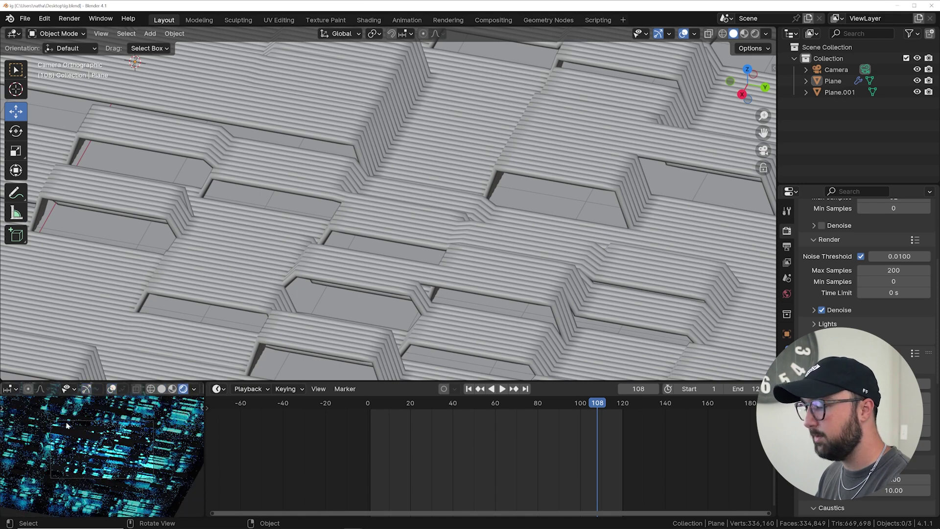
Limit the small viewport's rendered preview to a render region around the camera frame.
key("F3")
left_click(153, 413)
left_click_drag(40, 410, 152, 479)
middle_click_drag(163, 445, 170, 448, "shift")
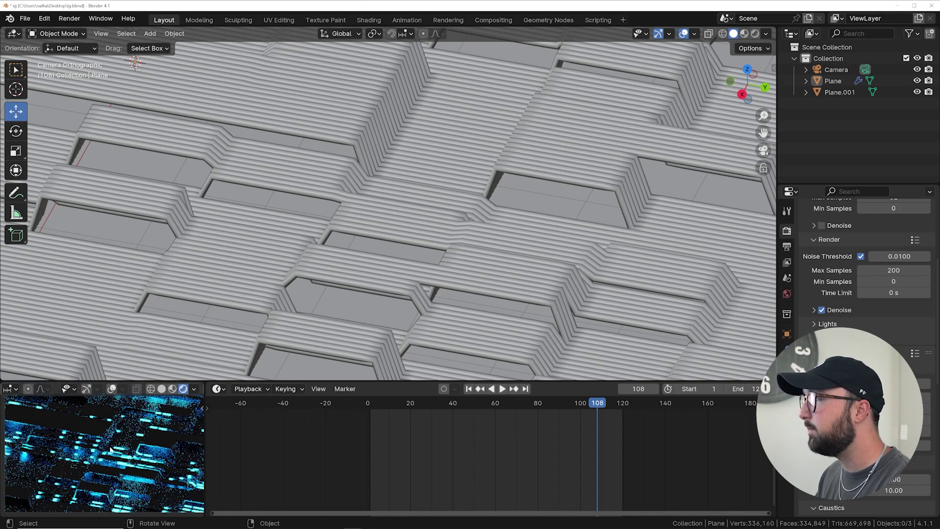
Add an area light to the scene.
scroll(508, 220, "down", 4)
middle_click_drag(507, 221, 428, 236)
scroll(425, 233, "down", 3)
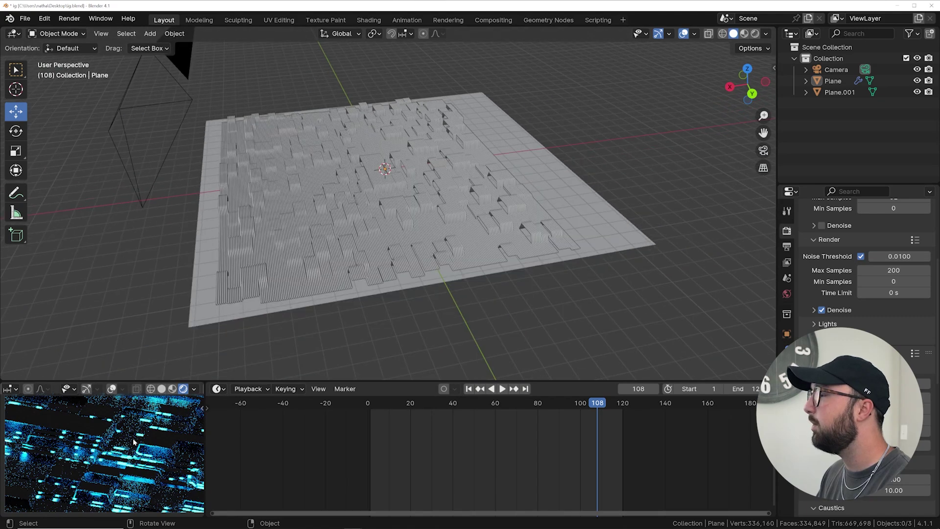
scroll(133, 441, "down", 1)
middle_click_drag(520, 250, 432, 269)
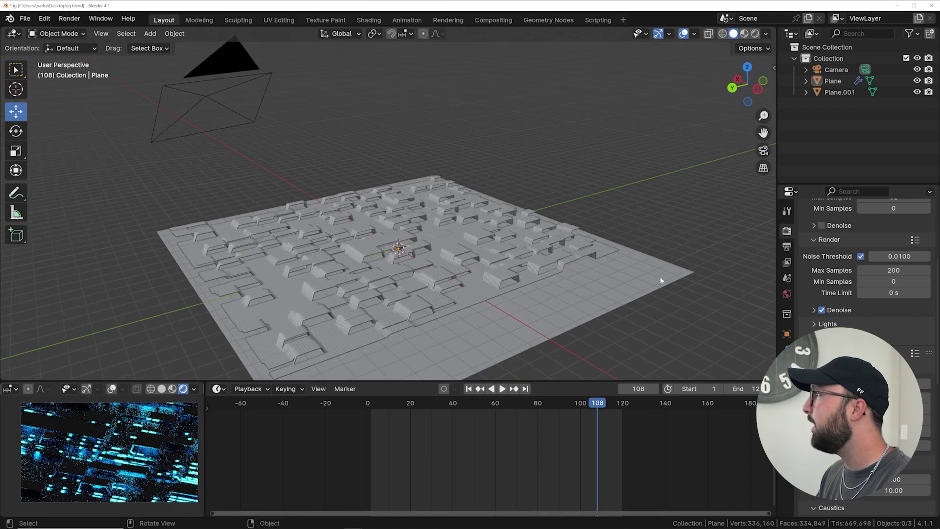
key("shift+a")
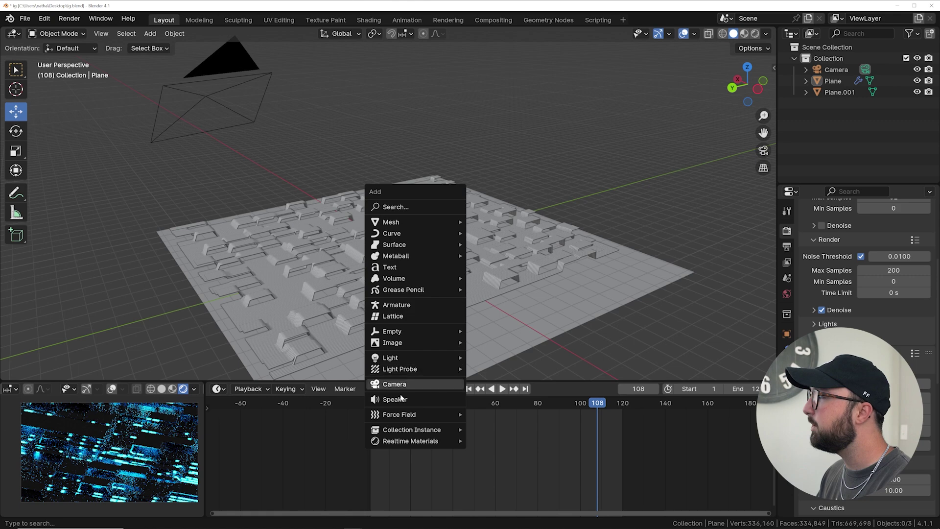
mouse_move(459, 363)
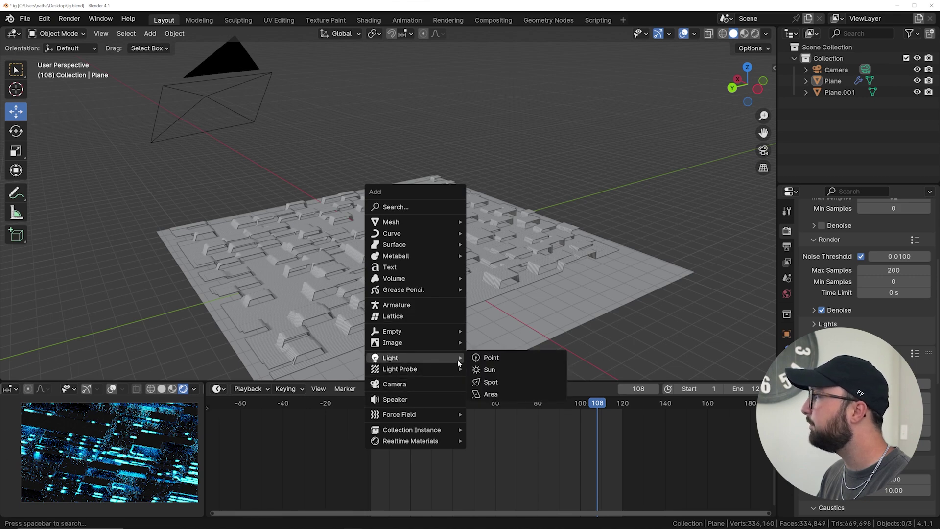
left_click(491, 394)
Move the area light to one side of the line pattern and trackball-rotate it by about 66 and 5 degrees.
middle_click_drag(392, 274, 377, 278)
key("g")
left_click(632, 145)
middle_click_drag(632, 154, 489, 252)
scroll(444, 257, "down", 2)
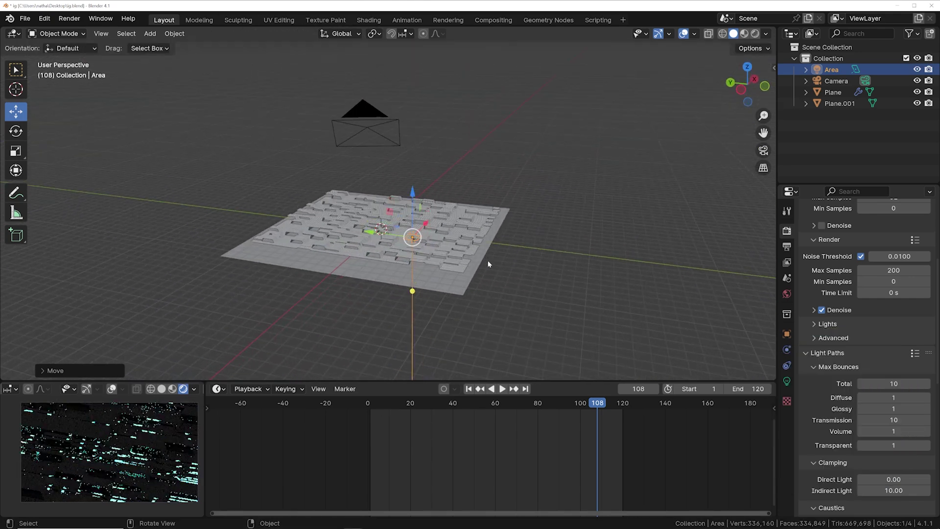
scroll(488, 264, "up", 2)
key("r")
key("r")
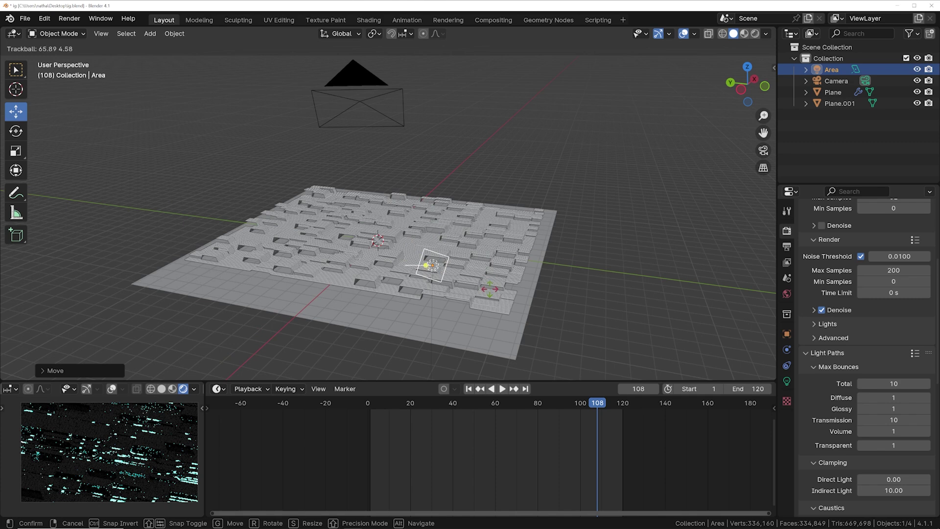
left_click(488, 291)
Change the area light's shape to Disk and its colour to red.
left_click(786, 382)
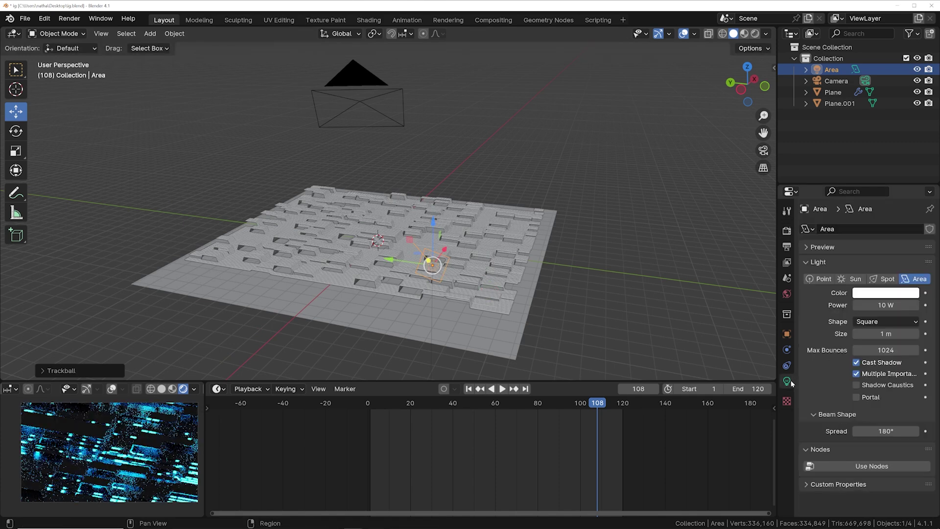
left_click(868, 322)
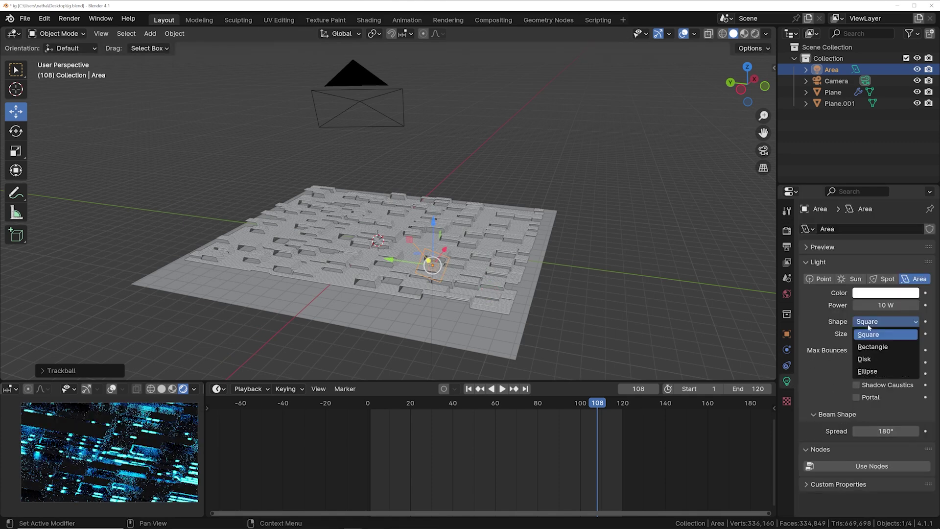
left_click(872, 363)
left_click(886, 292)
left_click(839, 225)
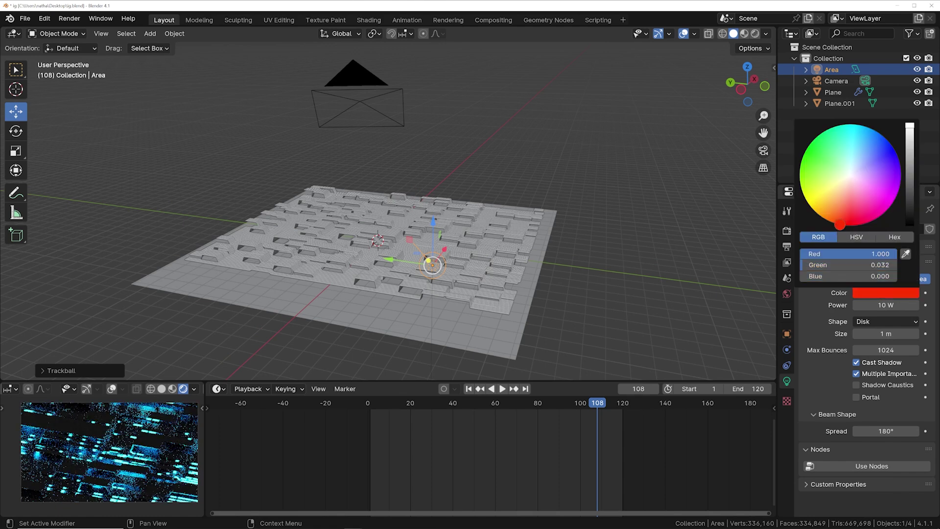
Set the area light's power to 300 W and narrow its beam spread to 38°.
double_click(886, 304)
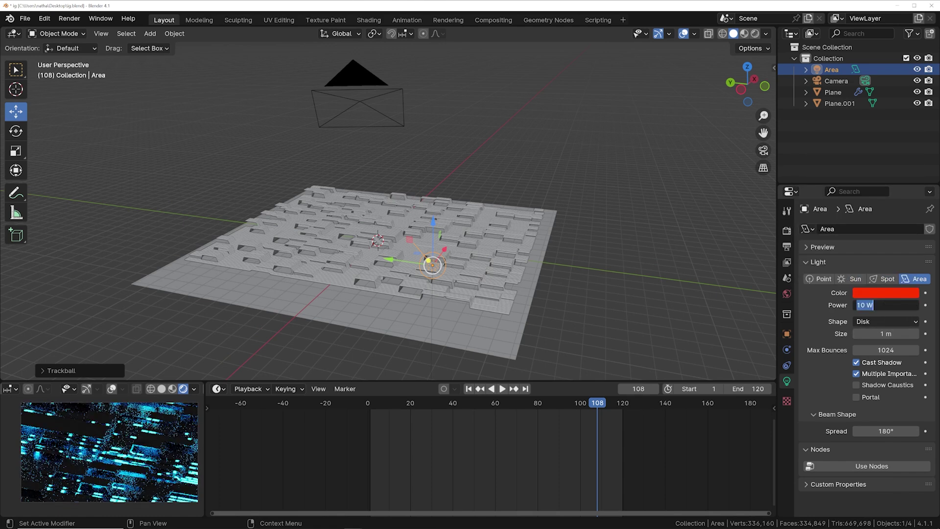
type("300")
key("Return")
mouse_move(901, 431)
left_mouse_down()
mouse_move(862, 432)
mouse_move(885, 431)
left_mouse_up()
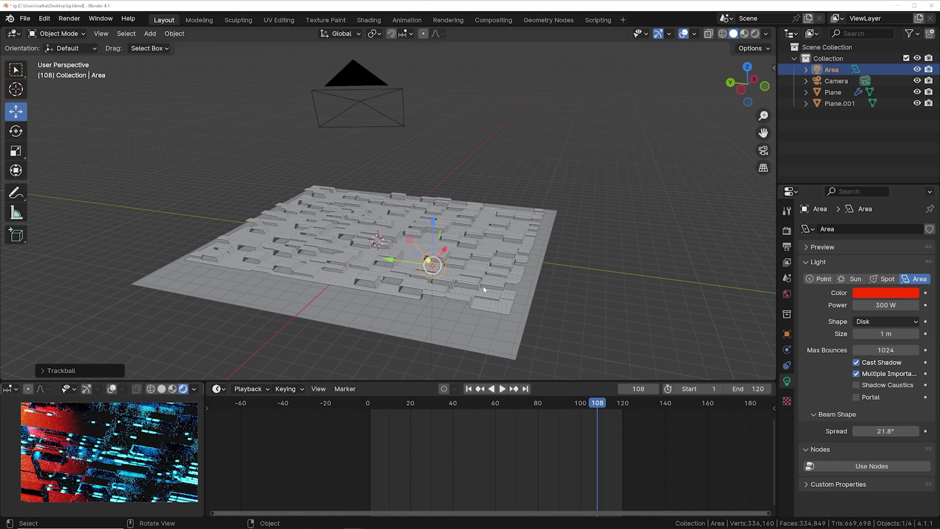
left_click_drag(885, 432, 885, 431)
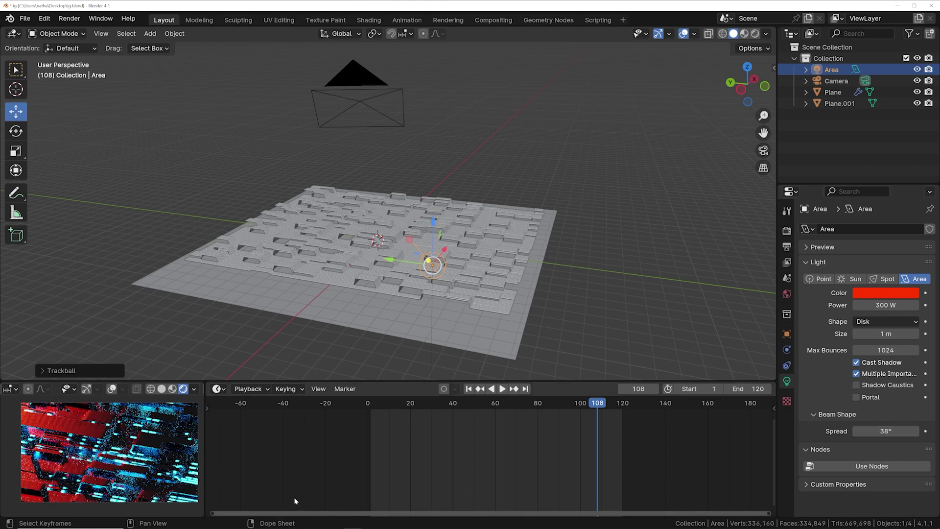
Shift the area light's colour to orange and raise its power to about 569 W.
left_click(886, 293)
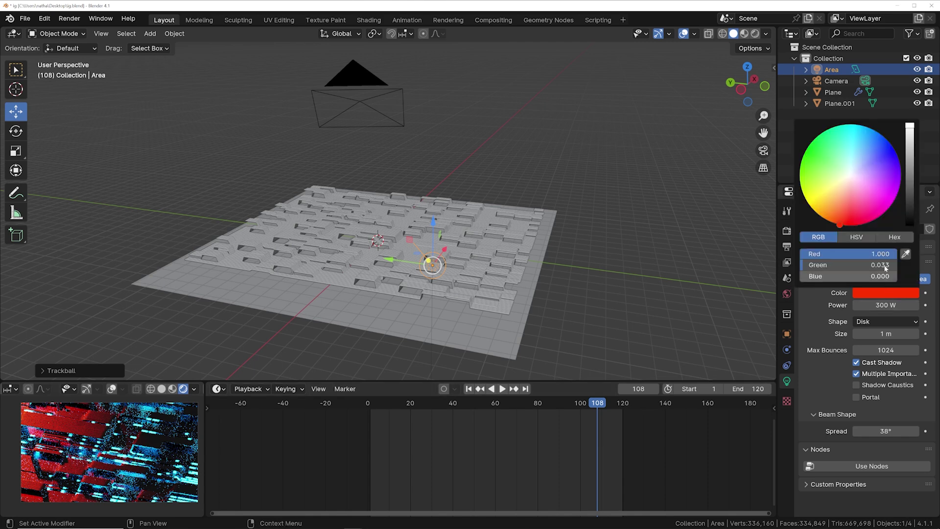
left_click(833, 221)
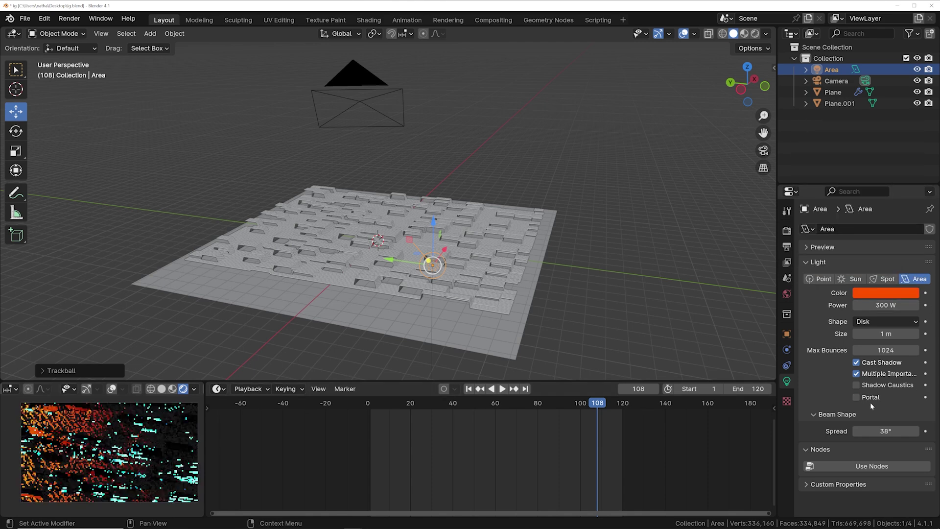
mouse_move(883, 305)
left_mouse_down()
mouse_move(910, 305)
mouse_move(872, 309)
left_mouse_up()
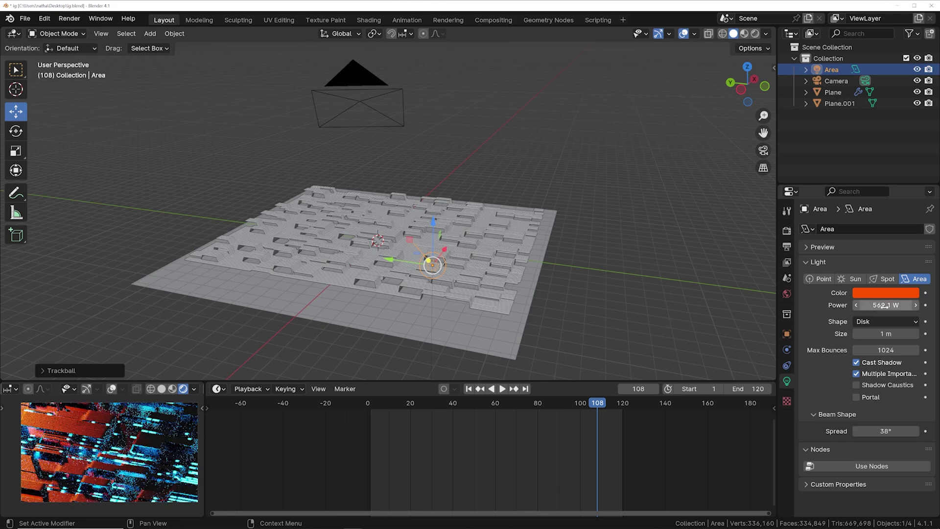
Raise and slightly re-aim the orange area light, and increase its power to about 654 W.
middle_click_drag(648, 297, 559, 302)
left_click_drag(558, 164, 559, 133)
middle_click_drag(595, 205, 542, 242)
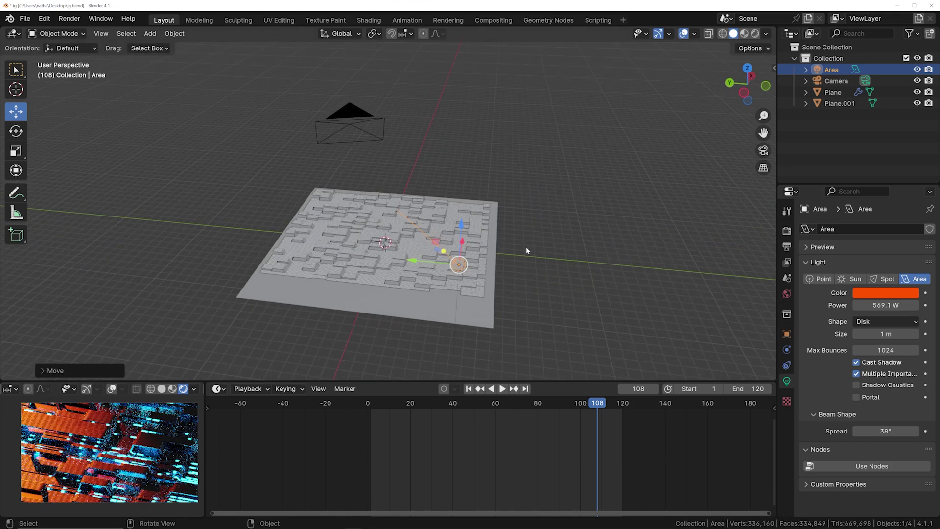
key("r")
key("r")
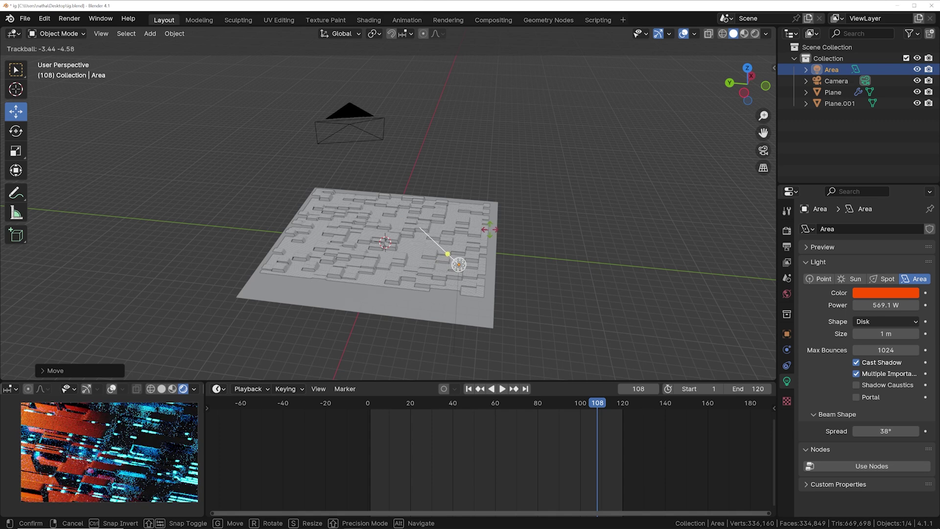
left_click(491, 231)
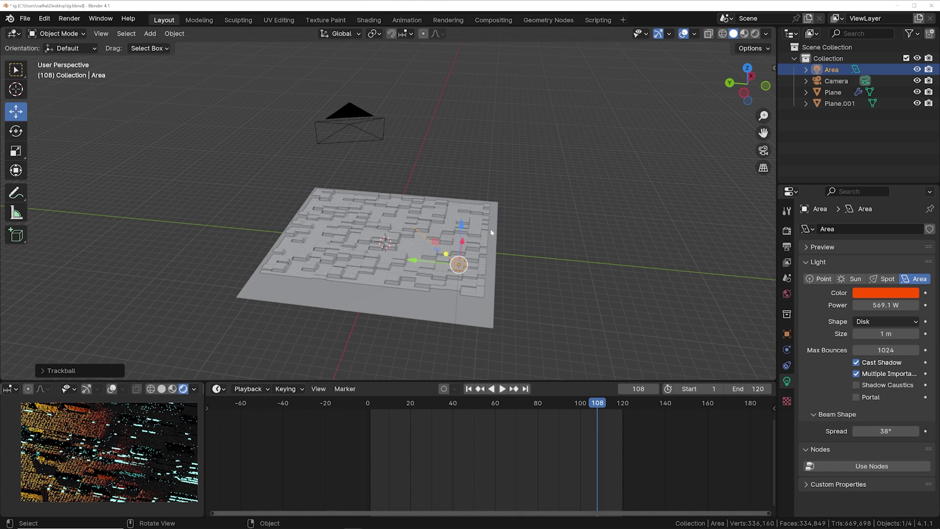
left_click_drag(879, 305, 877, 304)
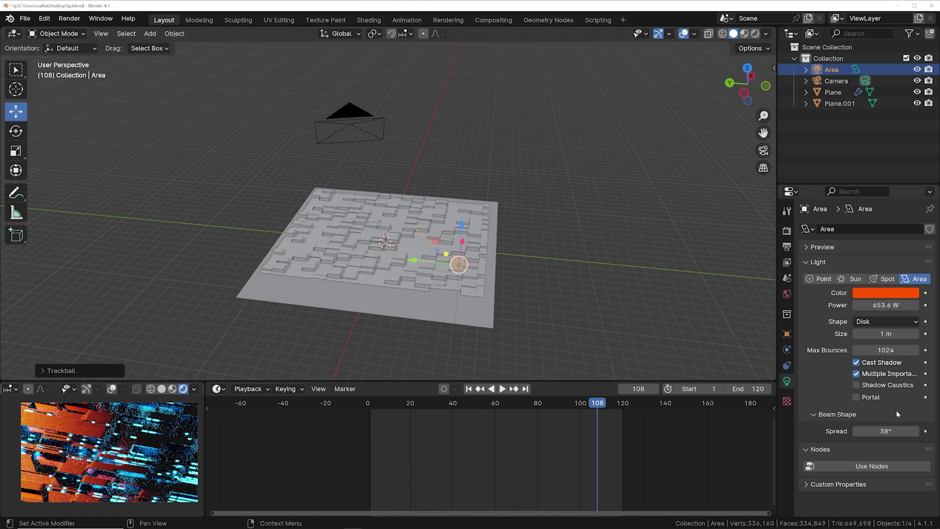
Add a second area light to the scene and position it beneath the camera near the plane's centre.
middle_click_drag(544, 264, 519, 214)
key("shift+a")
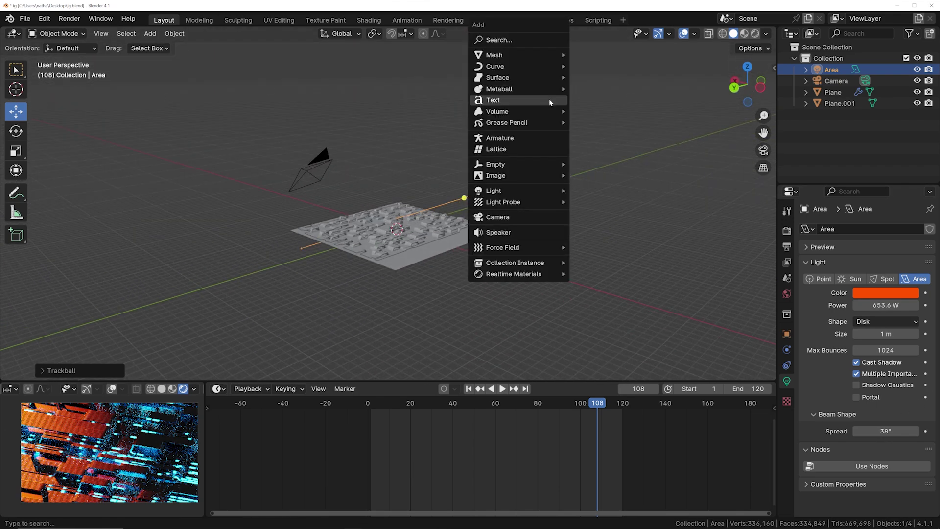
mouse_move(499, 194)
left_click(590, 224)
mouse_move(493, 208)
middle_mouse_down()
mouse_move(476, 219)
mouse_move(489, 212)
middle_mouse_up()
key("g")
left_click(349, 192)
middle_click_drag(349, 198, 465, 217)
key("g")
left_click(466, 211)
scroll(465, 210, "up", 3)
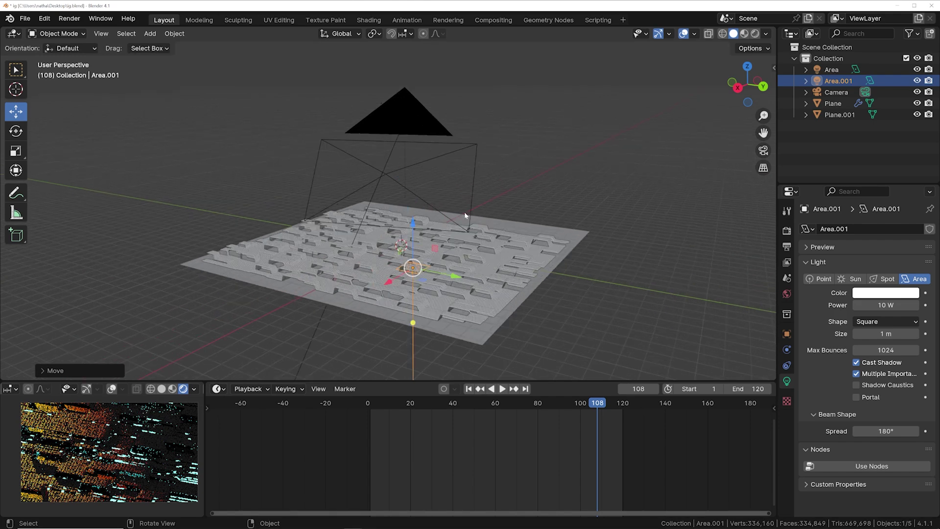
Rotate the second area light freely and scale it up until it is about as wide as the patterned plane.
key("r")
key("r")
key("Return")
key("s")
left_click(504, 315)
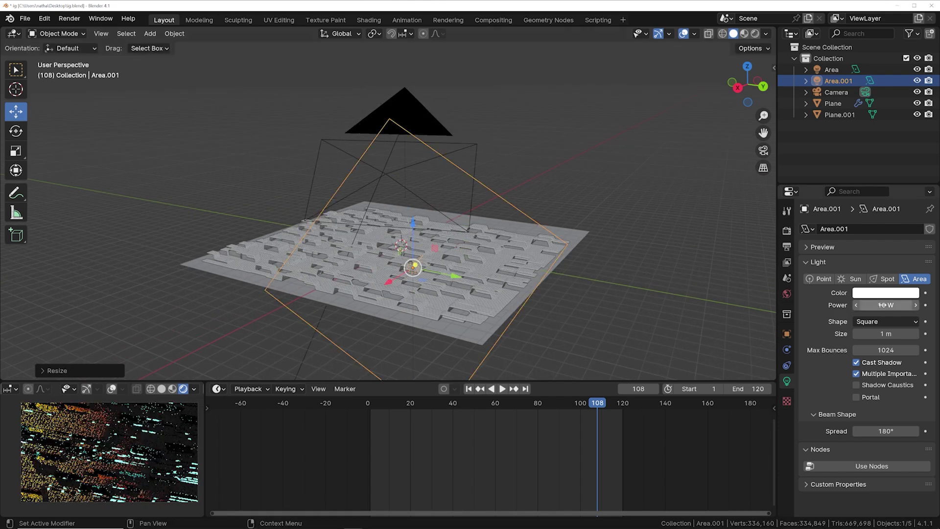
Colour the second area light bright blue (green 0.281, blue 1.000) and raise its power to about 2490 W.
left_click(885, 292)
left_click(874, 131)
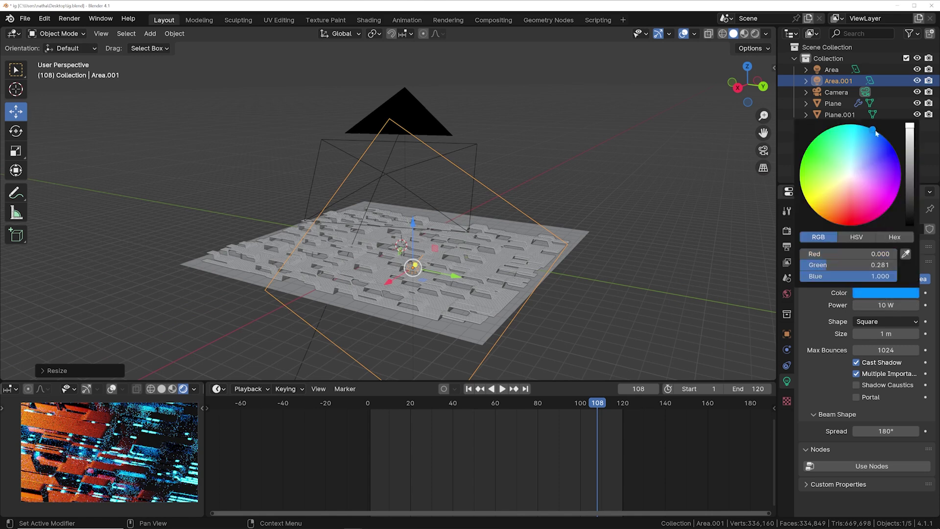
left_click_drag(886, 305, 902, 305)
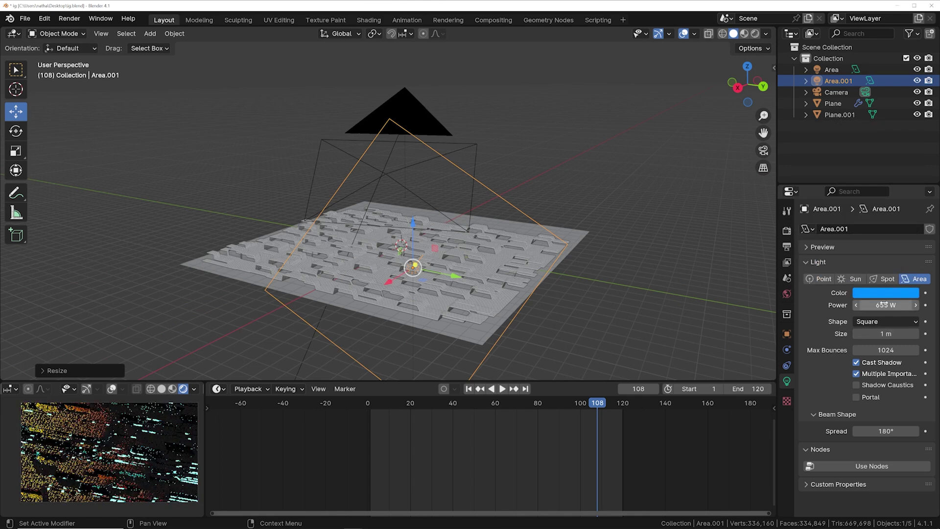
scroll(92, 448, "up", 2)
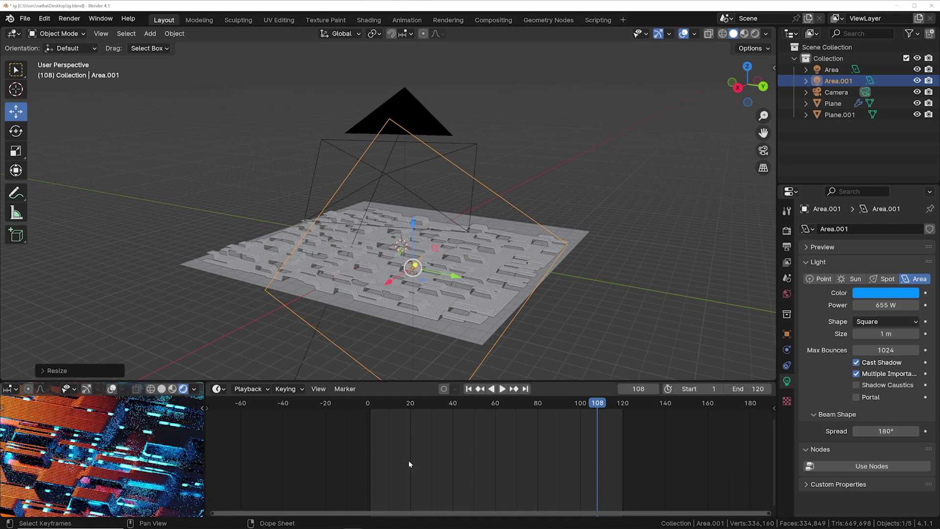
left_click_drag(879, 306, 902, 305)
scroll(186, 440, "down", 3)
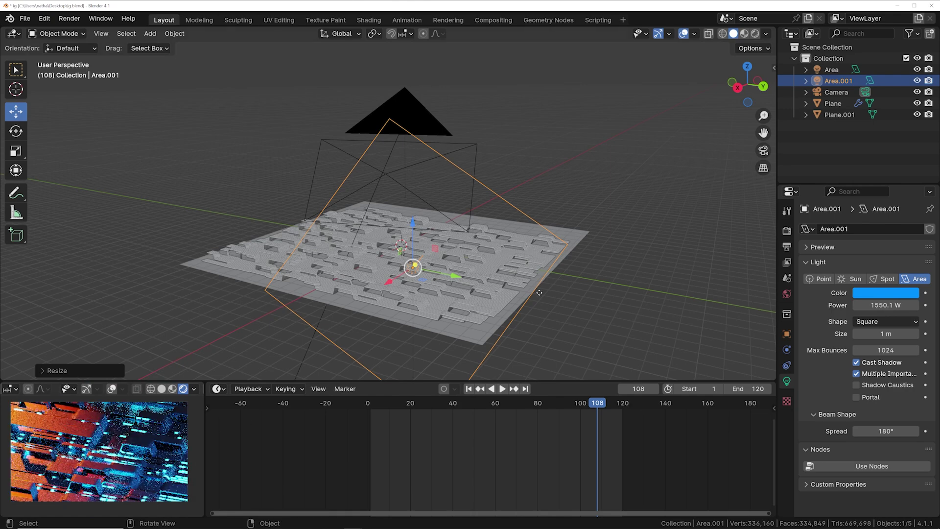
left_click_drag(878, 305, 906, 305)
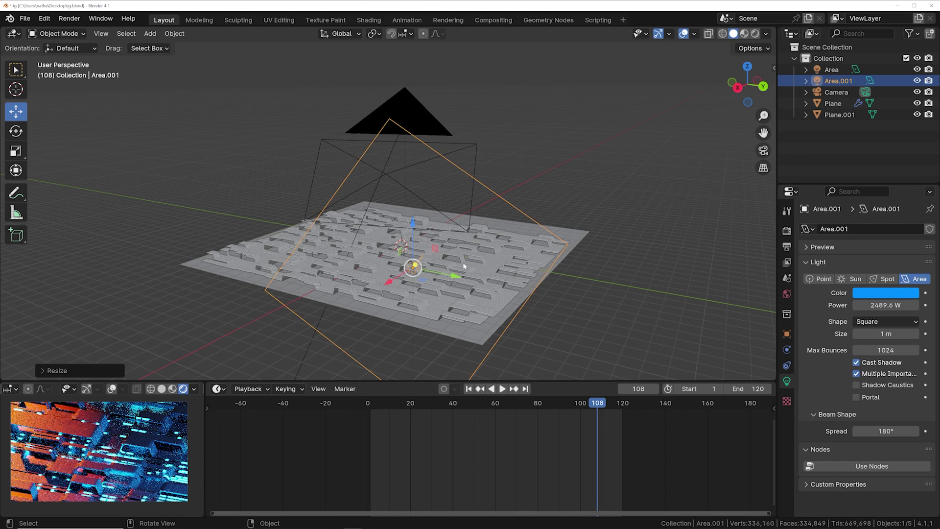
Move the blue area light out to the plane's side, raise it, and rotate it to aim across the pattern.
key("g")
left_click(530, 274)
key("r")
key("r")
left_click(538, 275)
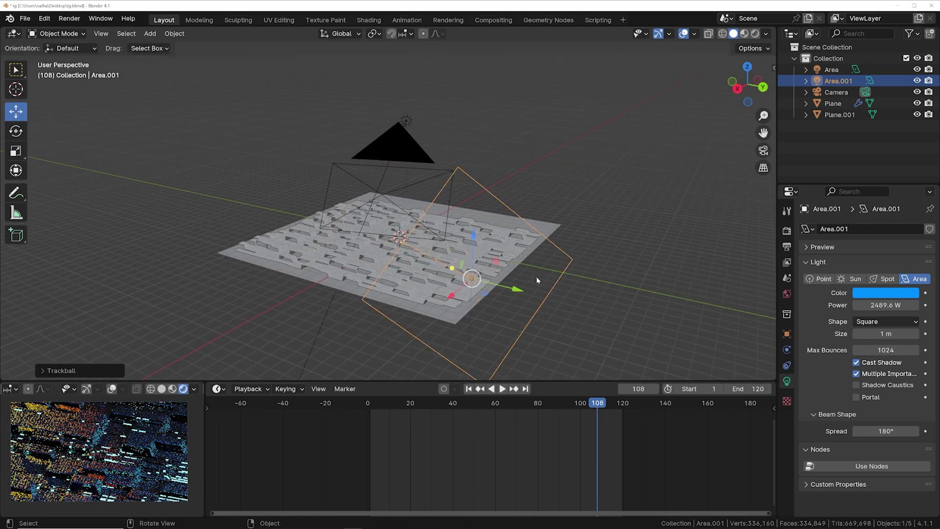
left_click_drag(479, 240, 477, 198)
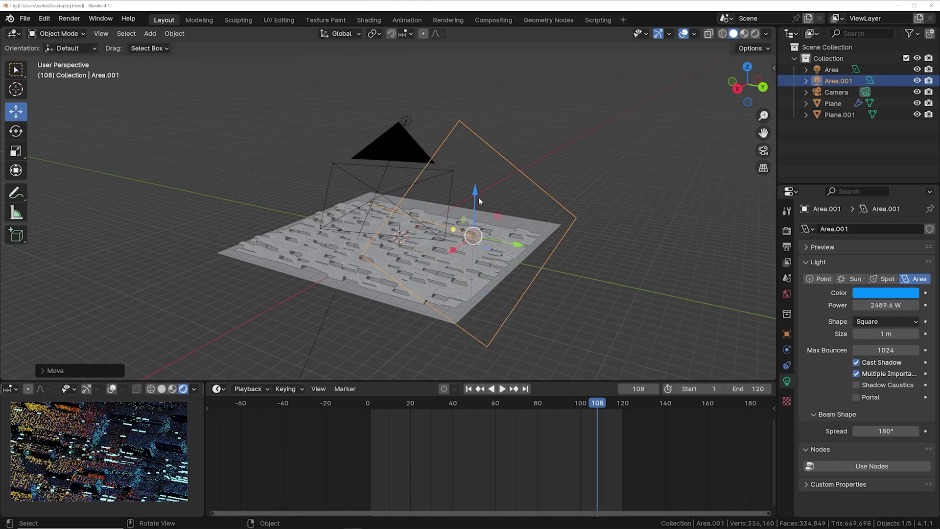
key("r")
key("r")
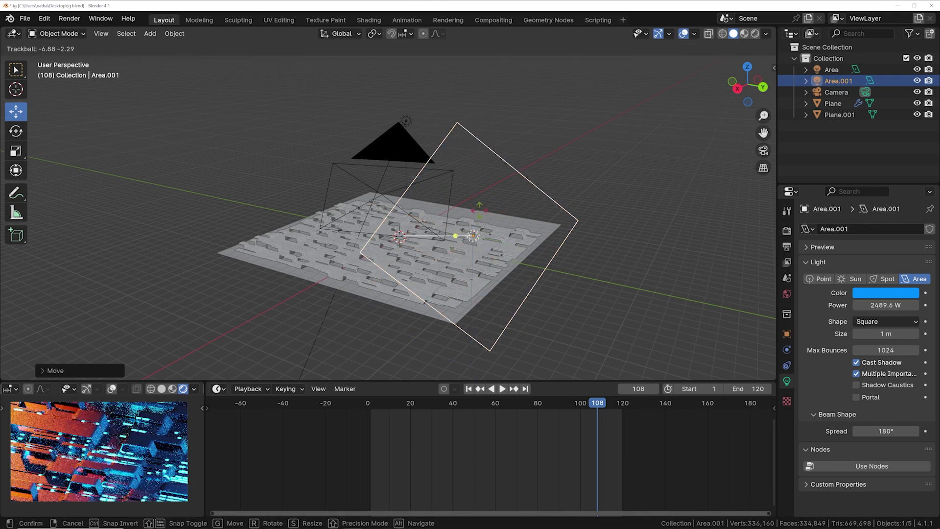
left_click(145, 485)
scroll(129, 475, "up", 1)
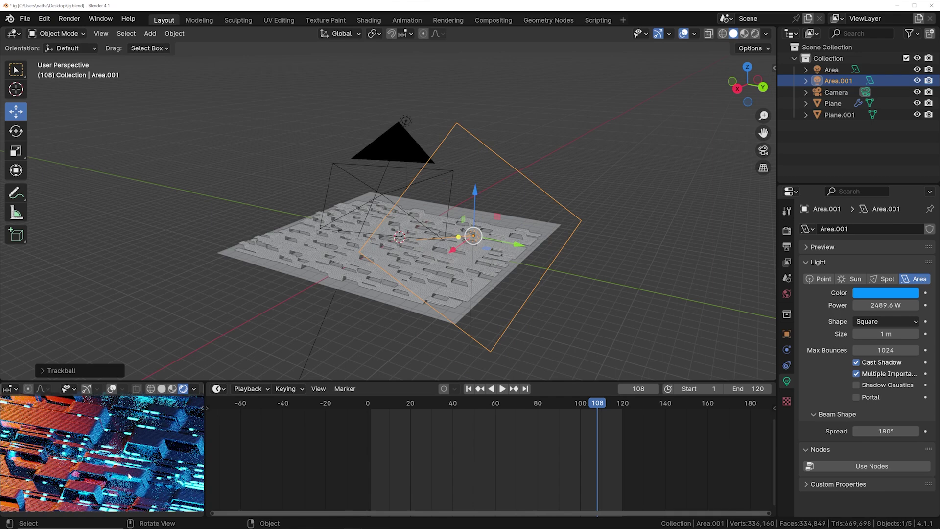
Inspect the rendered camera view in the main viewport without overlays, with the small preview viewport set to solid shading.
left_click(161, 389)
left_click(755, 33)
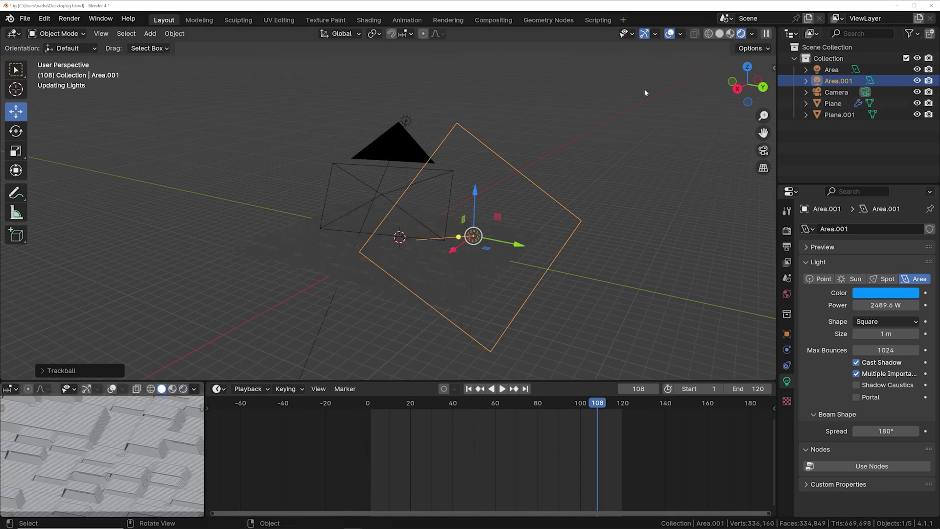
key("KP_0")
left_click(669, 33)
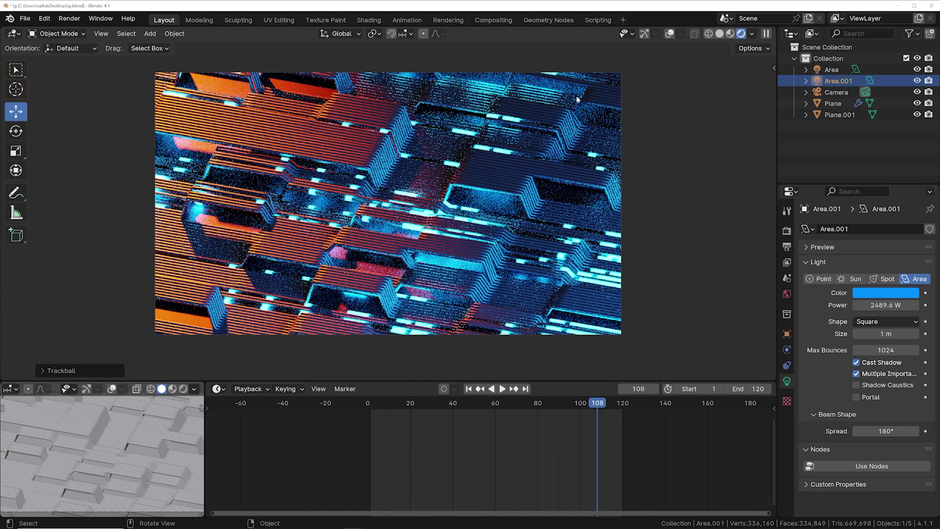
scroll(505, 106, "up", 1)
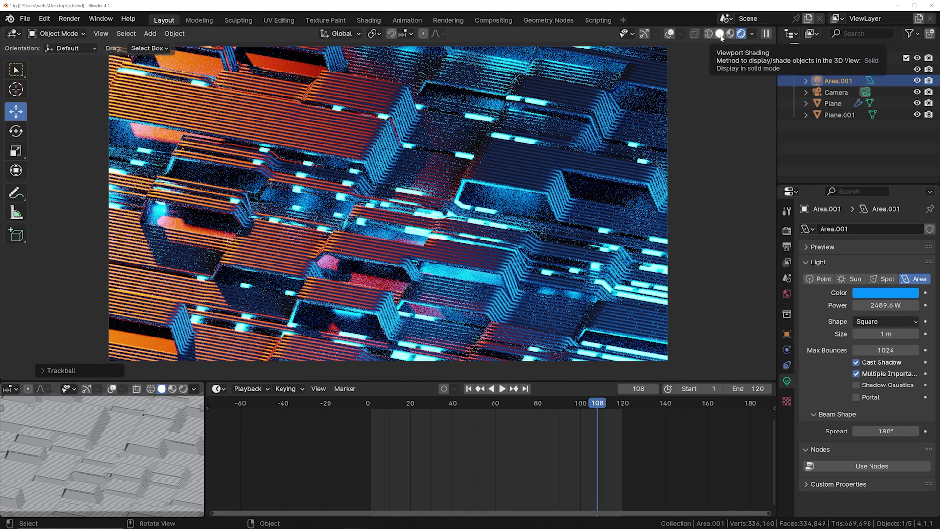
Merge the viewport and timeline areas so that one 3D viewport fills the whole workspace area.
left_click_drag(2, 379, 26, 395)
left_click_drag(205, 514, 244, 513)
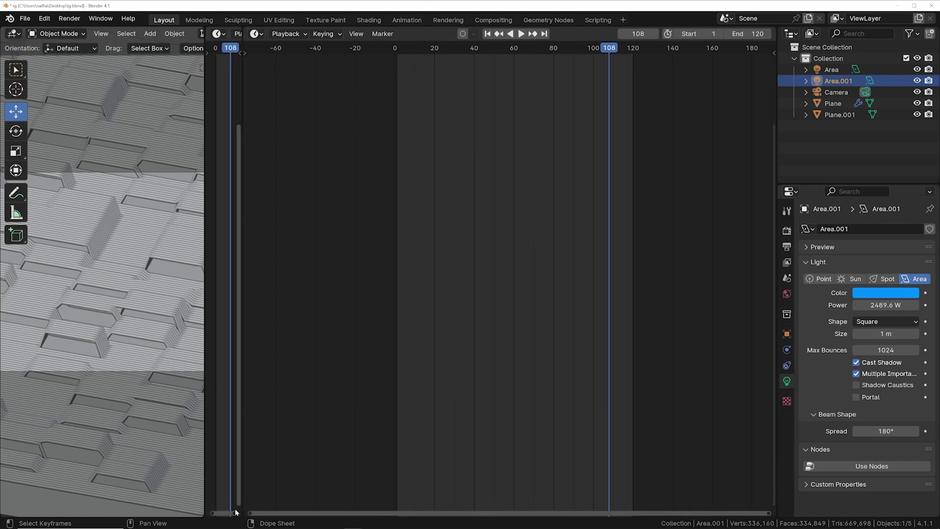
left_click_drag(240, 510, 465, 274)
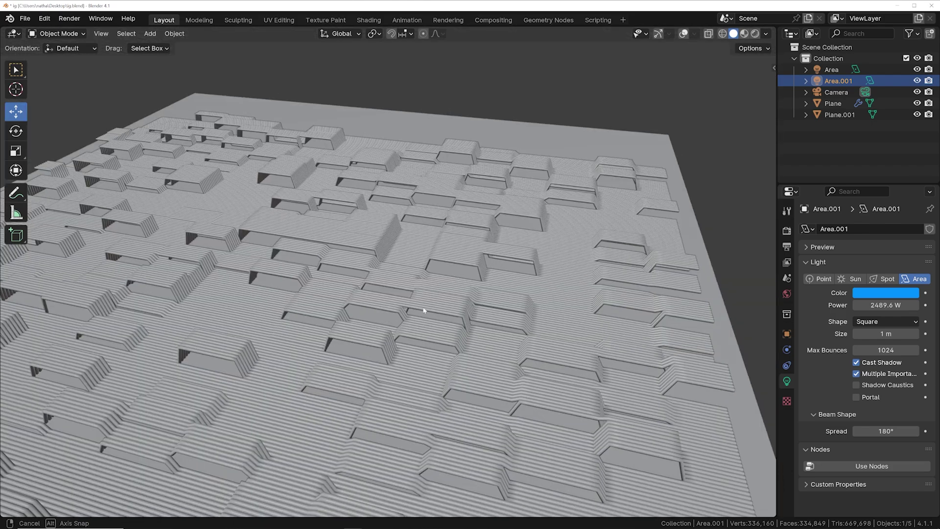
Set the enlarged viewport to rendered shading with overlays and gizmos shown, viewing the whole plane and its lights.
left_click(757, 33)
left_click(670, 34)
left_click(644, 34)
scroll(563, 206, "down", 3)
middle_click_drag(538, 255, 525, 244)
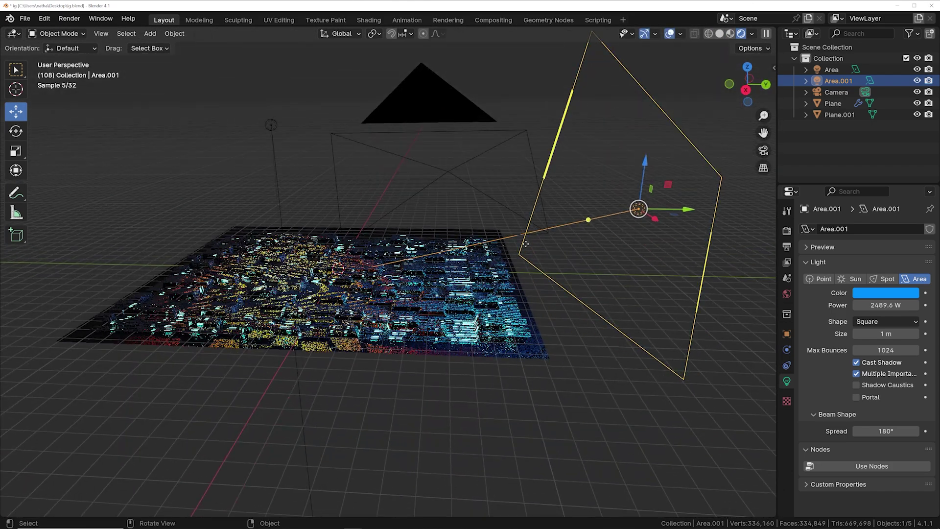
Duplicate the blue area light and move the copy to the opposite side of the plane.
scroll(525, 243, "down", 2)
key("shift+d")
left_click(121, 273)
middle_click_drag(120, 273, 275, 274)
key("g")
left_click(351, 316)
In solid shading, reposition the duplicated area light beside the plane and rotate it to face the pattern.
left_click(719, 34)
scroll(444, 280, "down", 2)
key("g")
left_click(410, 282)
middle_click_drag(407, 282, 434, 296)
key("r")
key("r")
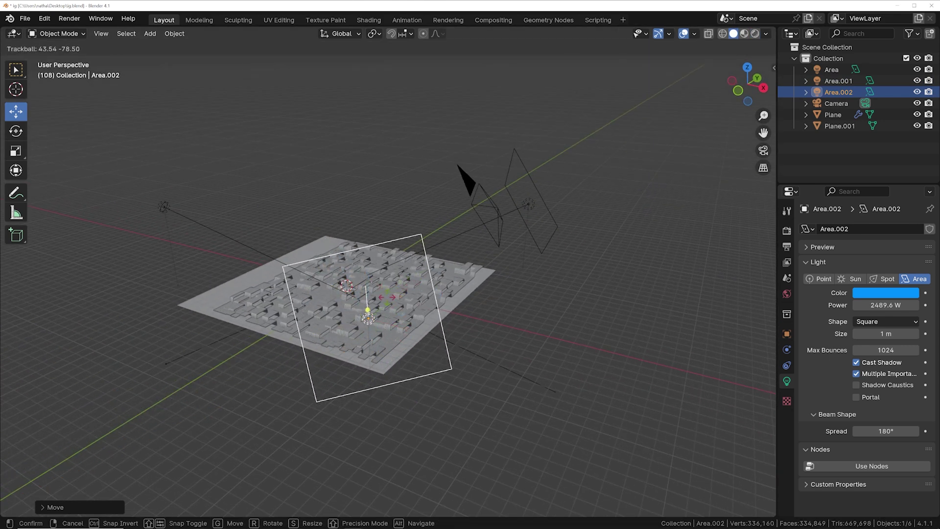
left_click(391, 296)
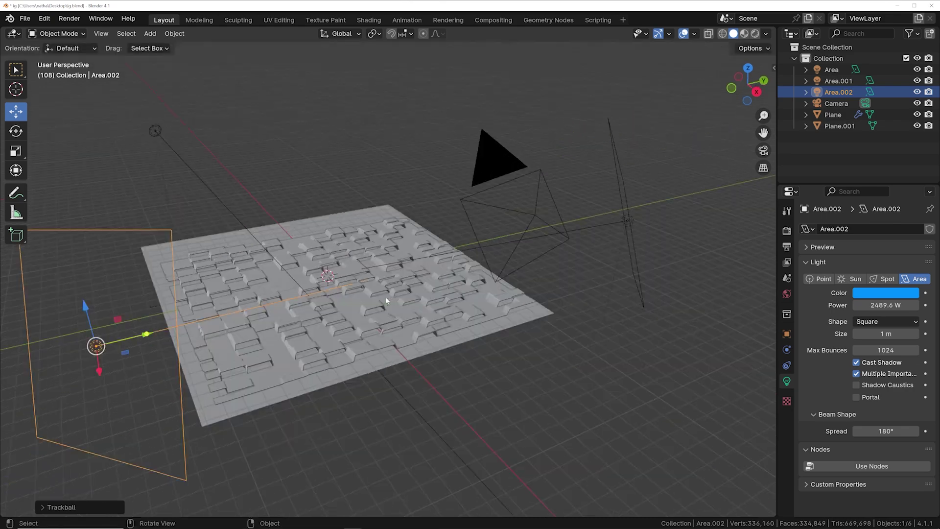
Change the duplicated area light's colour to deep blue (green 0.020, blue 1.000) and set its power to 1000 W.
key("ctrl+KP_0")
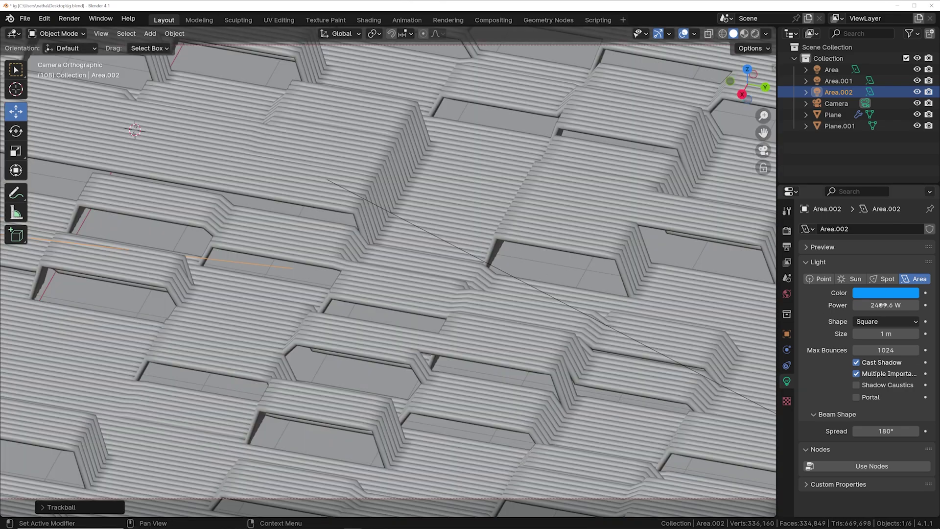
left_click(874, 299)
left_click(890, 145)
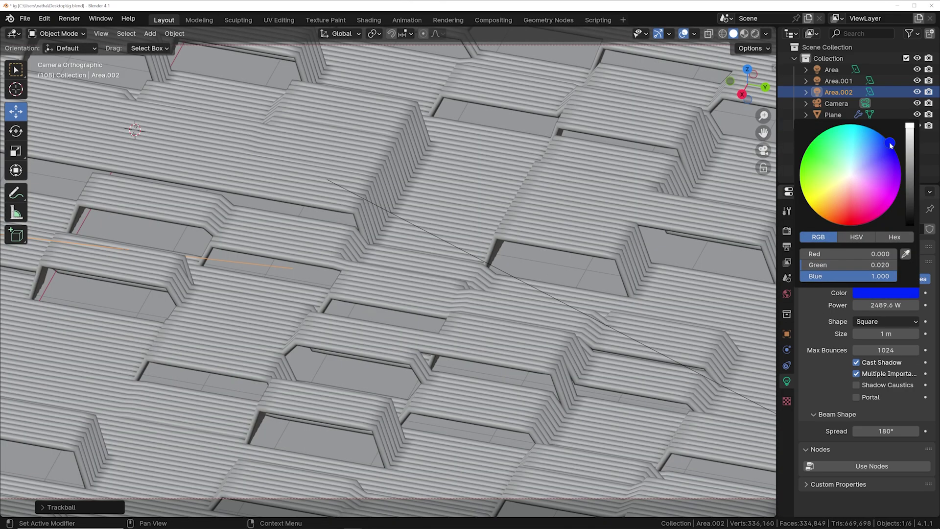
left_click(879, 298)
left_click(879, 305)
type("1000")
key("Return")
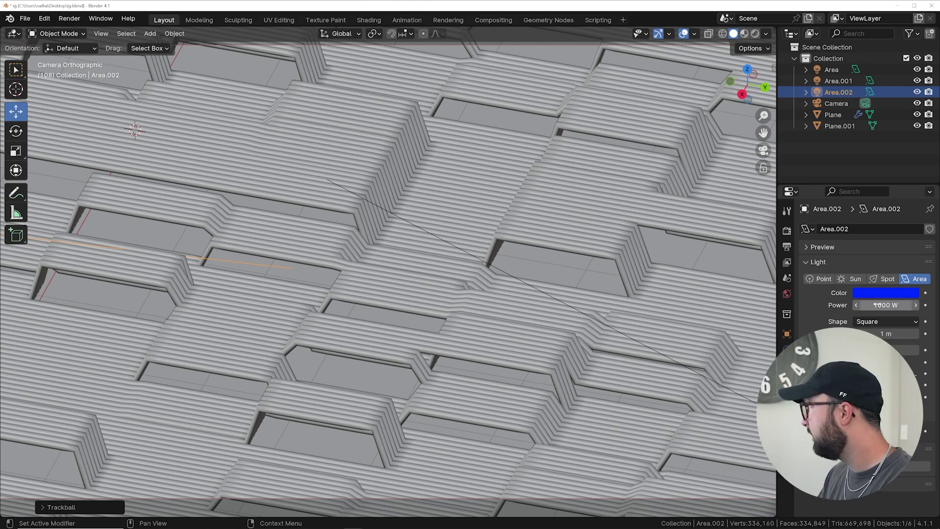
Compare the rendered camera view with the deep blue area light hidden, keeping overlays and gizmos off.
left_click(756, 34)
left_click(669, 35)
left_click(644, 35)
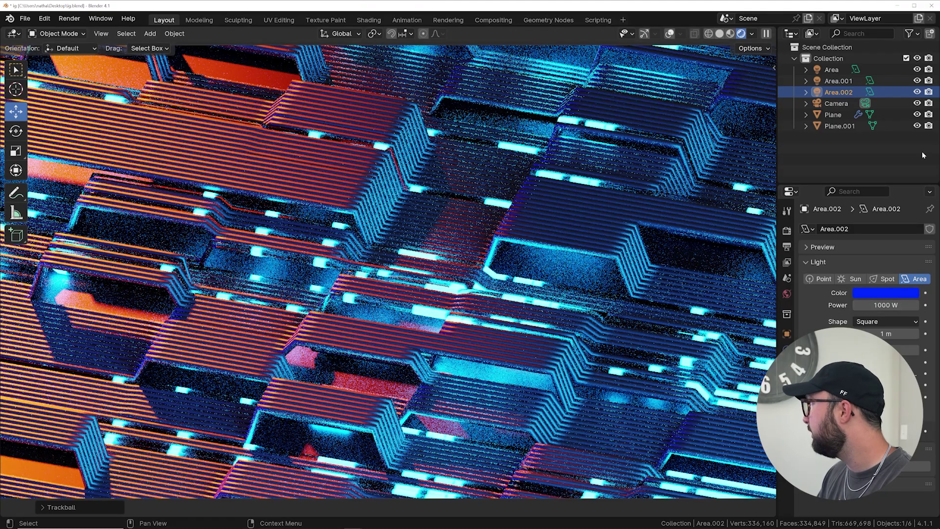
left_click(917, 93)
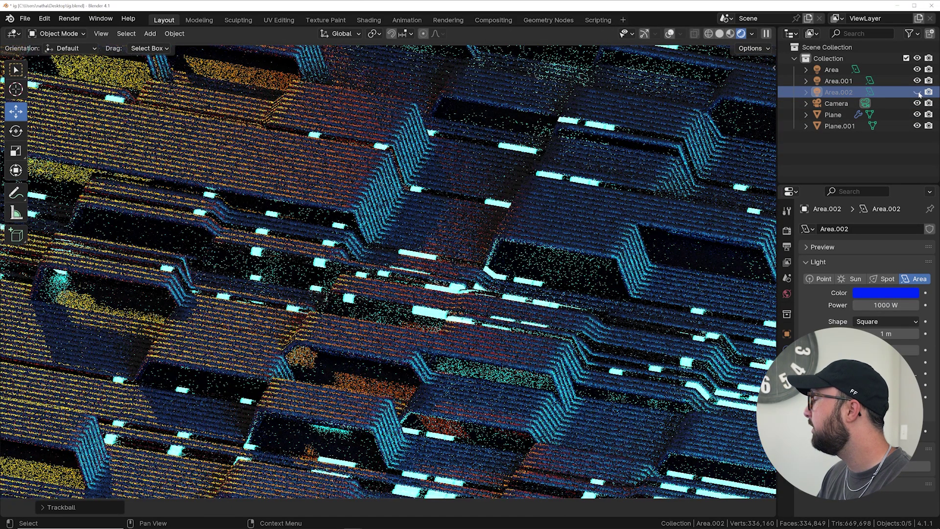
Set the deep blue area light's power to 2000 W and review the rendered frame.
left_click(884, 305)
type("200")
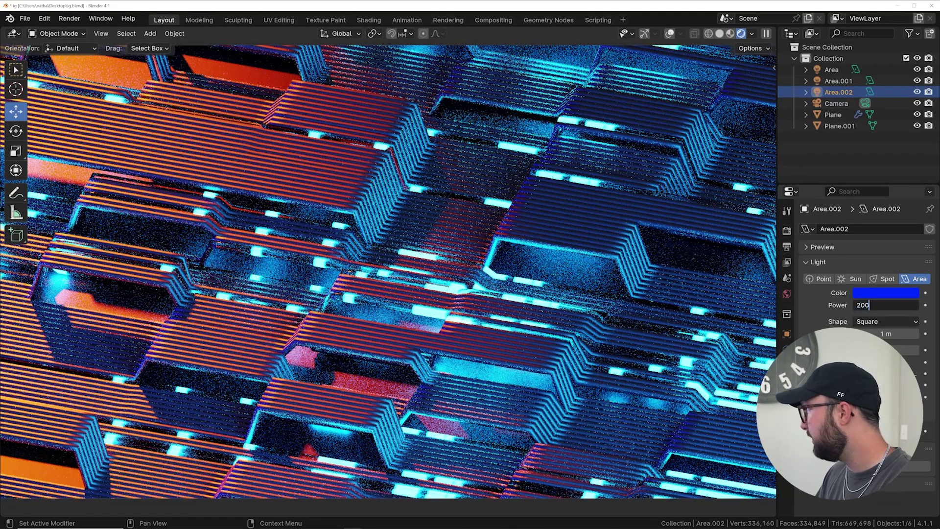
type("0")
key("Return")
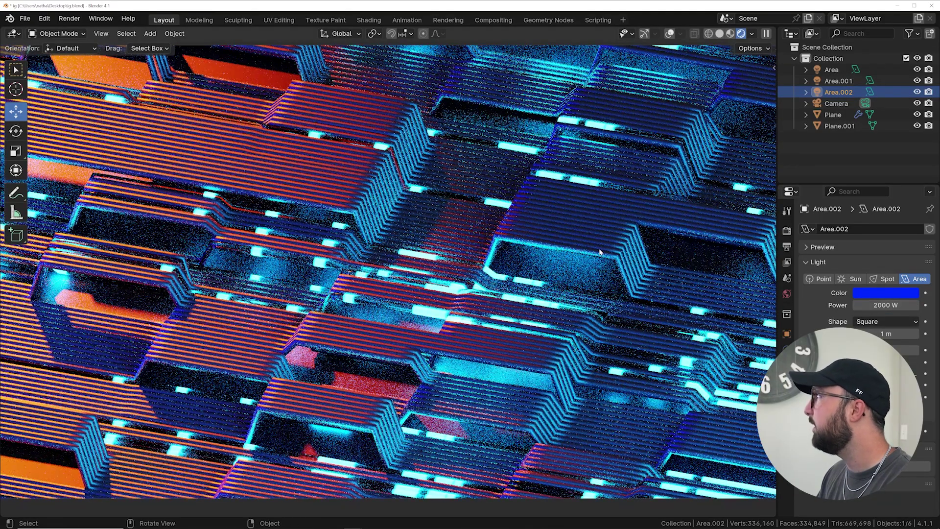
scroll(531, 255, "down", 4)
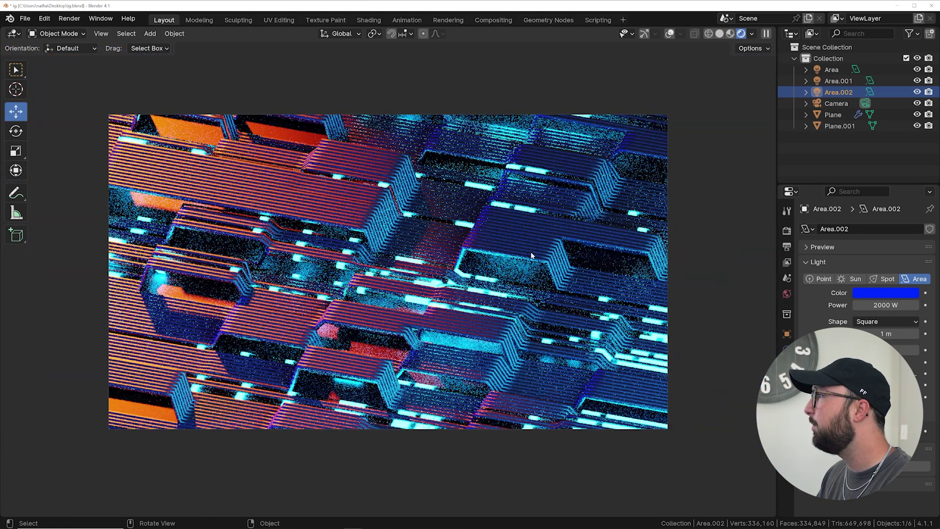
scroll(528, 270, "up", 2)
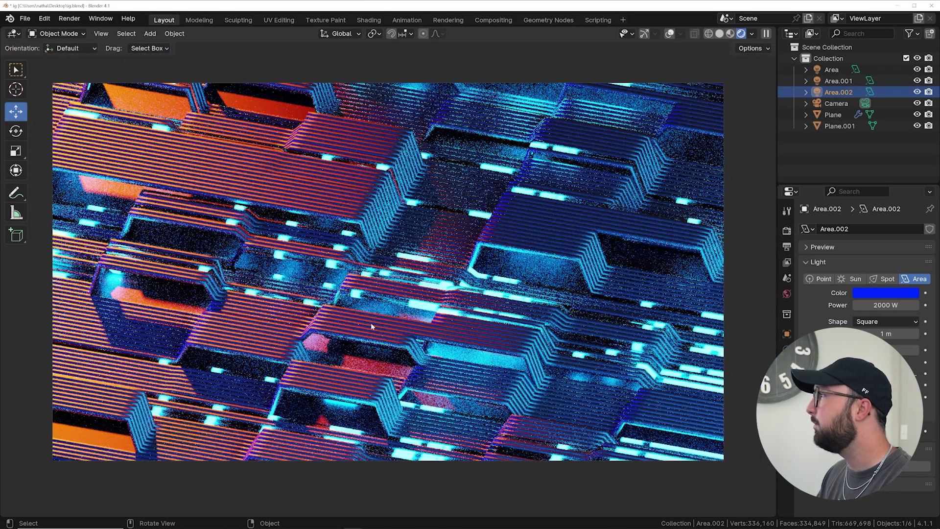
In the plane's geometry node tree, set the Curve Circle profile's resolution to 32.
left_click(533, 21)
left_click(531, 206)
scroll(588, 367, "down", 9)
middle_click_drag(631, 433, 336, 330)
scroll(336, 331, "down", 2)
middle_click_drag(336, 330, 128, 291)
scroll(374, 381, "up", 3)
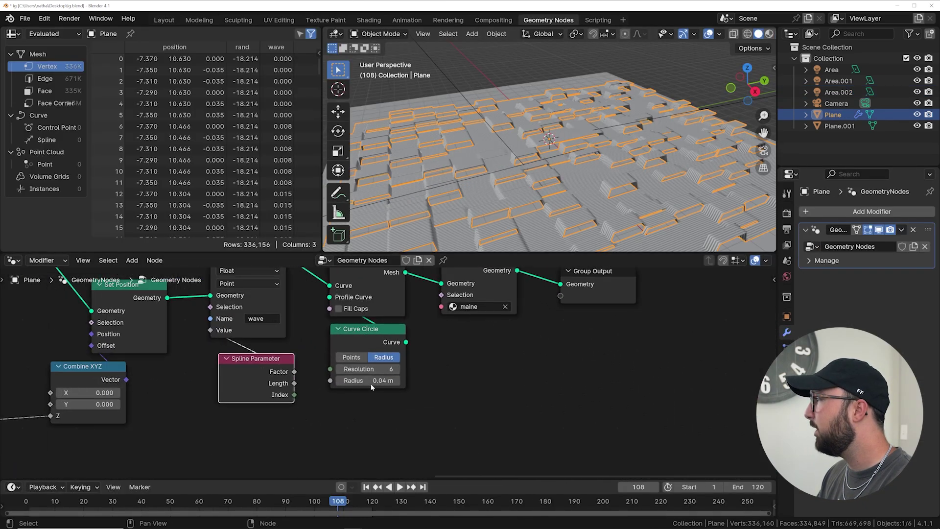
left_click(382, 369)
type("32")
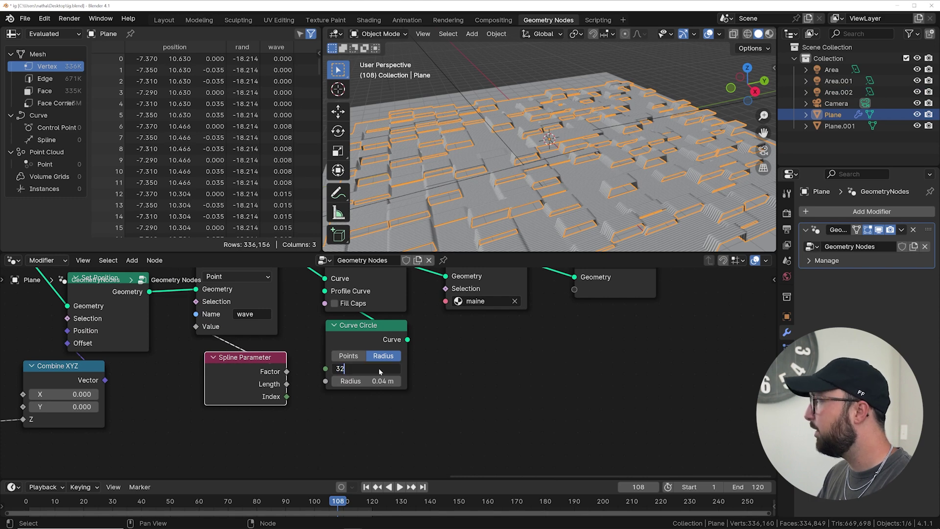
key("Return")
Preview the animation from the camera in Material Preview with scene lights and scene world enabled, and return to rendered shading.
left_click(164, 20)
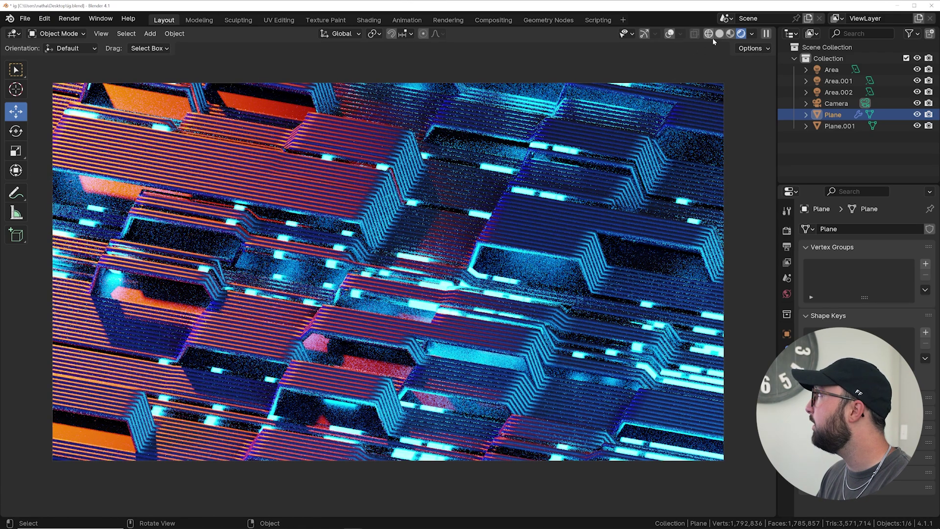
left_click(730, 34)
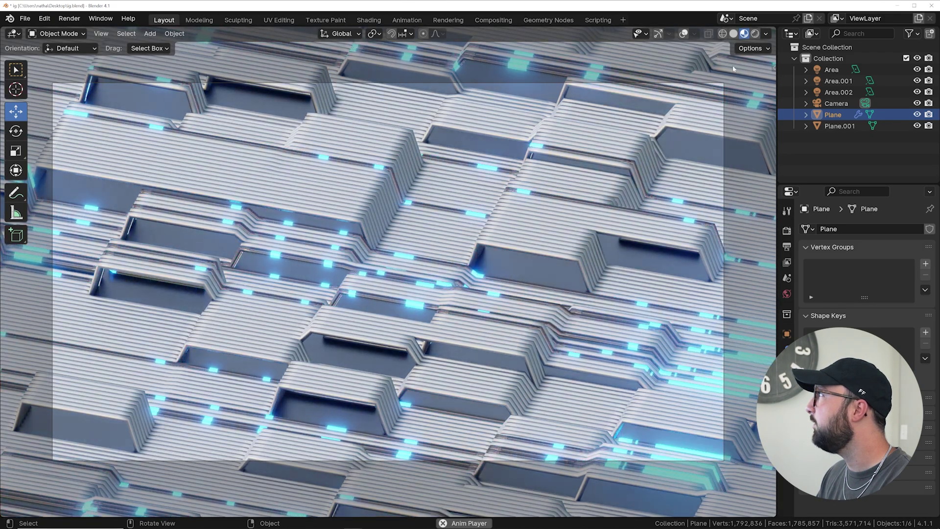
left_click(766, 34)
left_click_drag(701, 89, 701, 101)
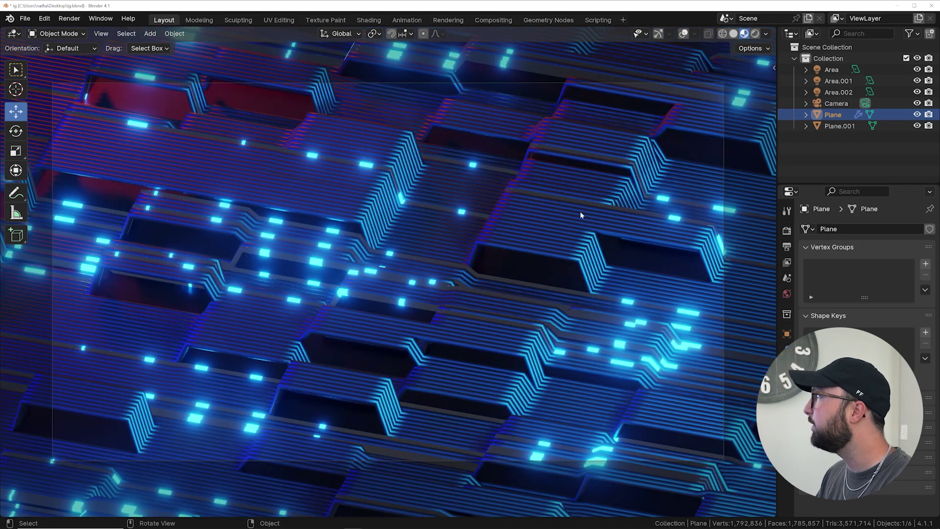
left_click(755, 33)
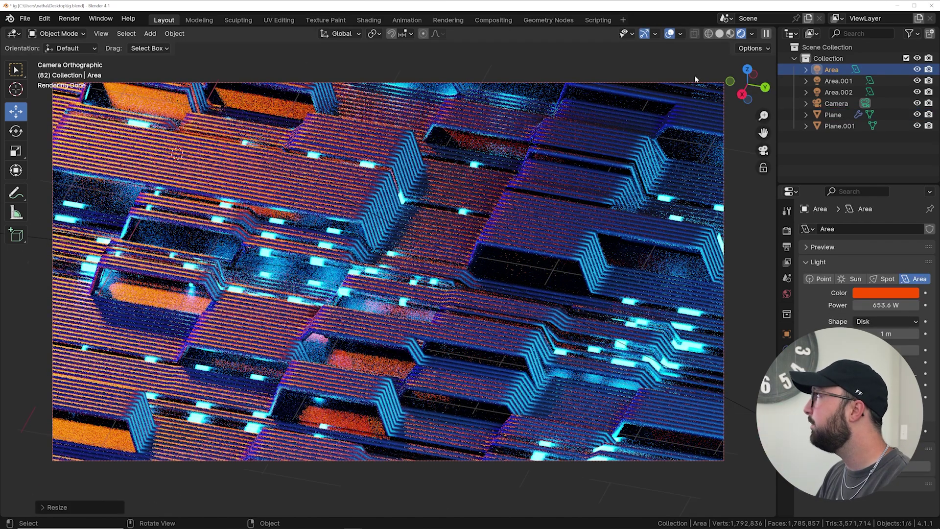
Switch the viewport to Solid shading and set the Cycles final render's maximum samples to 400.
left_click(718, 33)
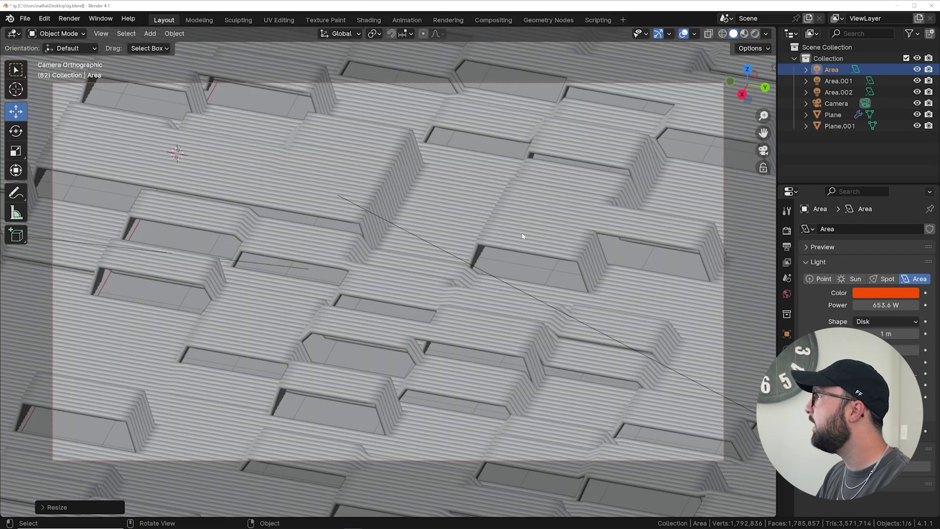
left_click(786, 248)
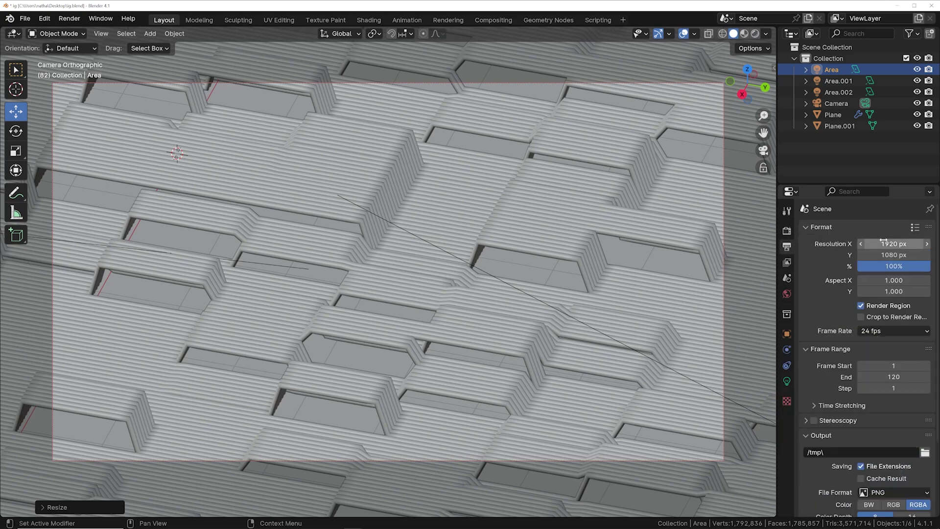
left_click(787, 262)
left_click(787, 230)
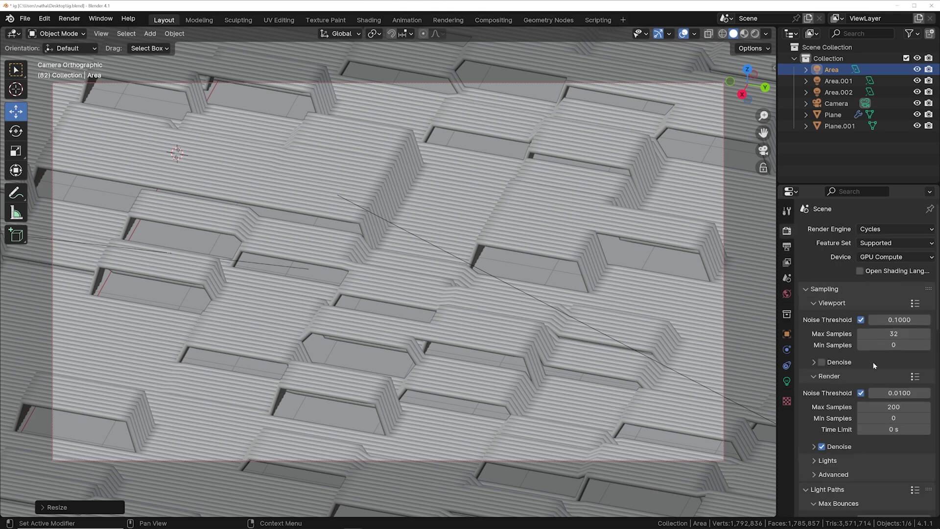
left_click(892, 407)
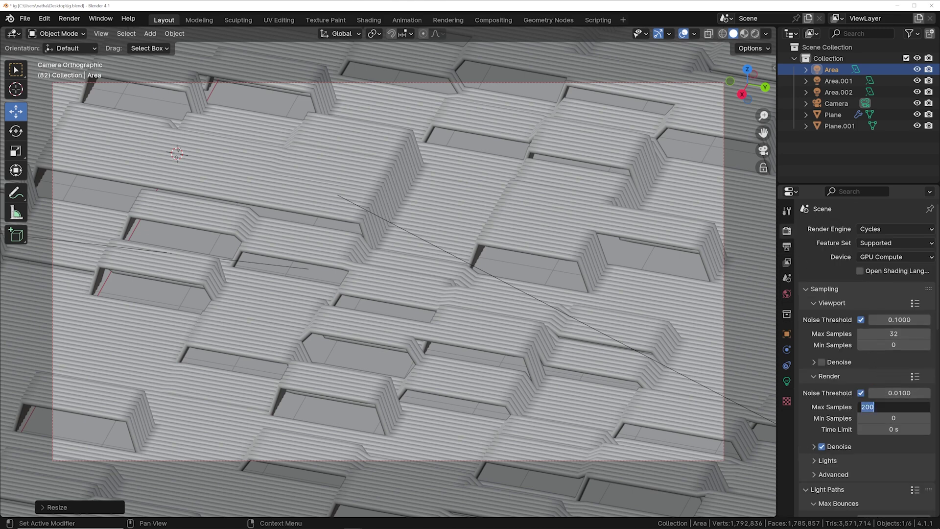
type("400")
key("Return")
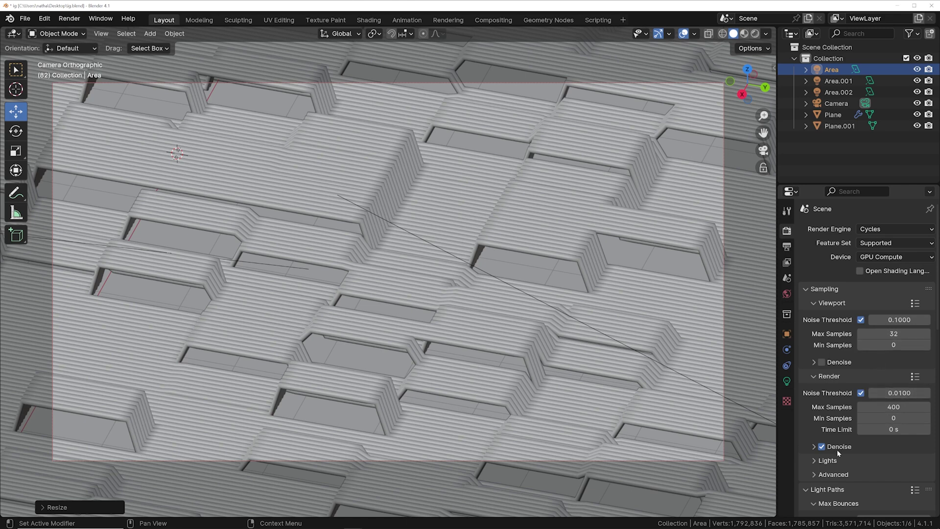
left_click(81, 22)
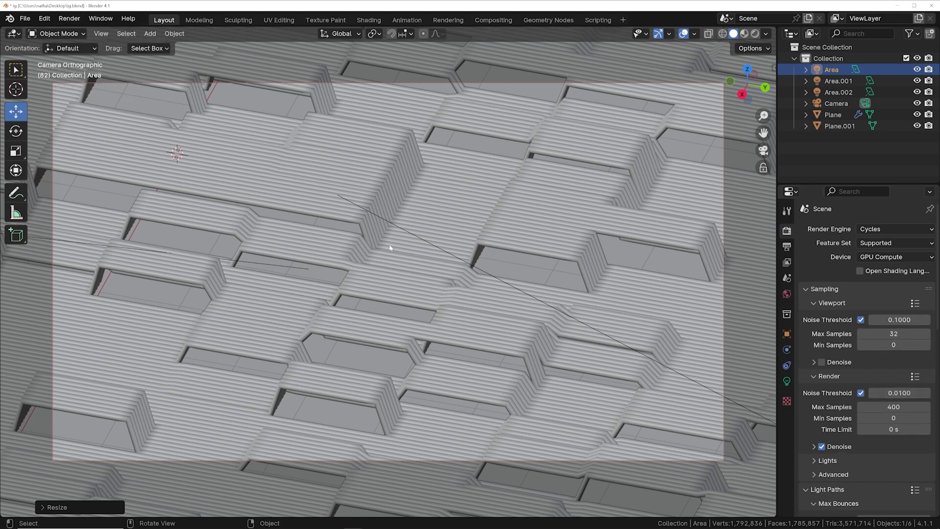